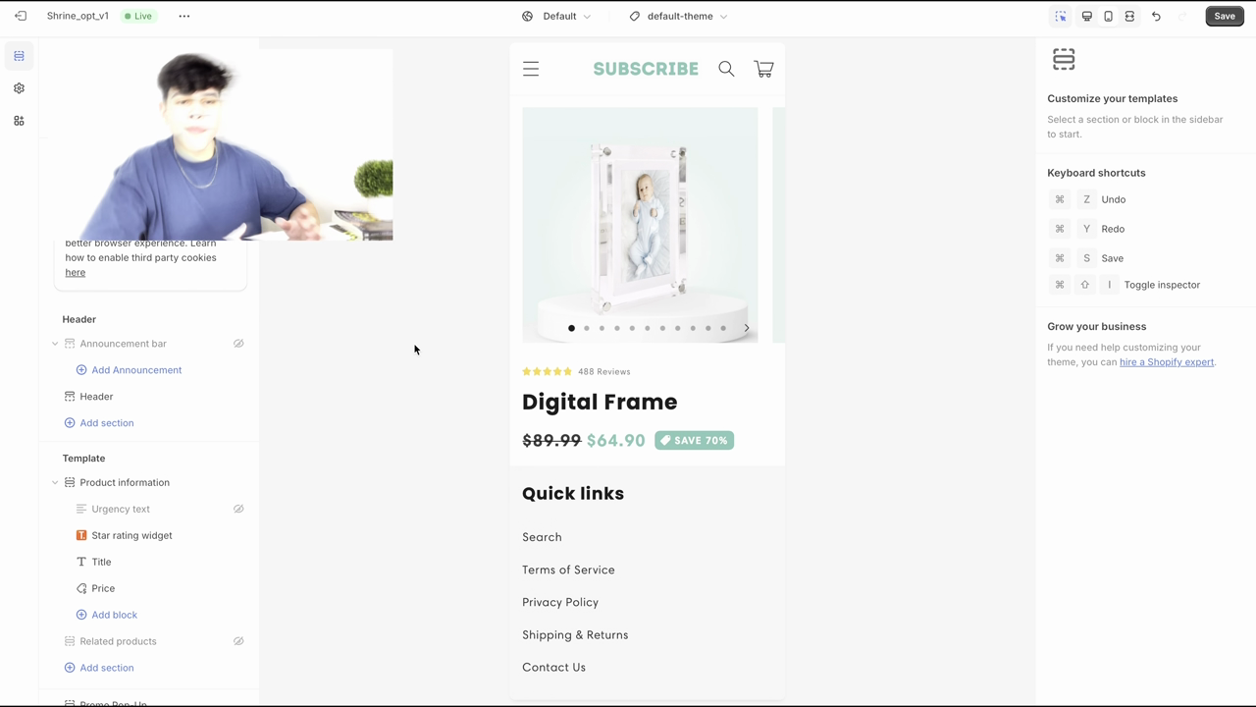
# Step: Add a Horizontal Ticker section to the header and delete its extra text blocks so only one remains
pyautogui.click(95, 425)
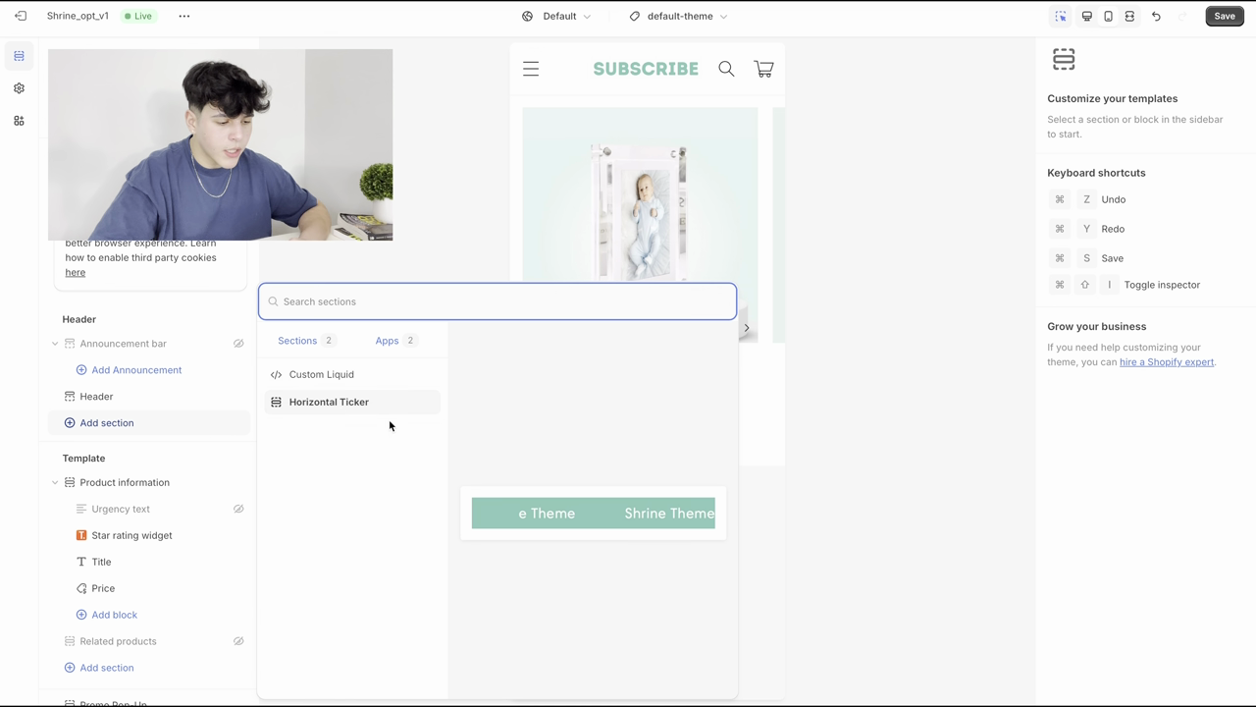
pyautogui.click(348, 402)
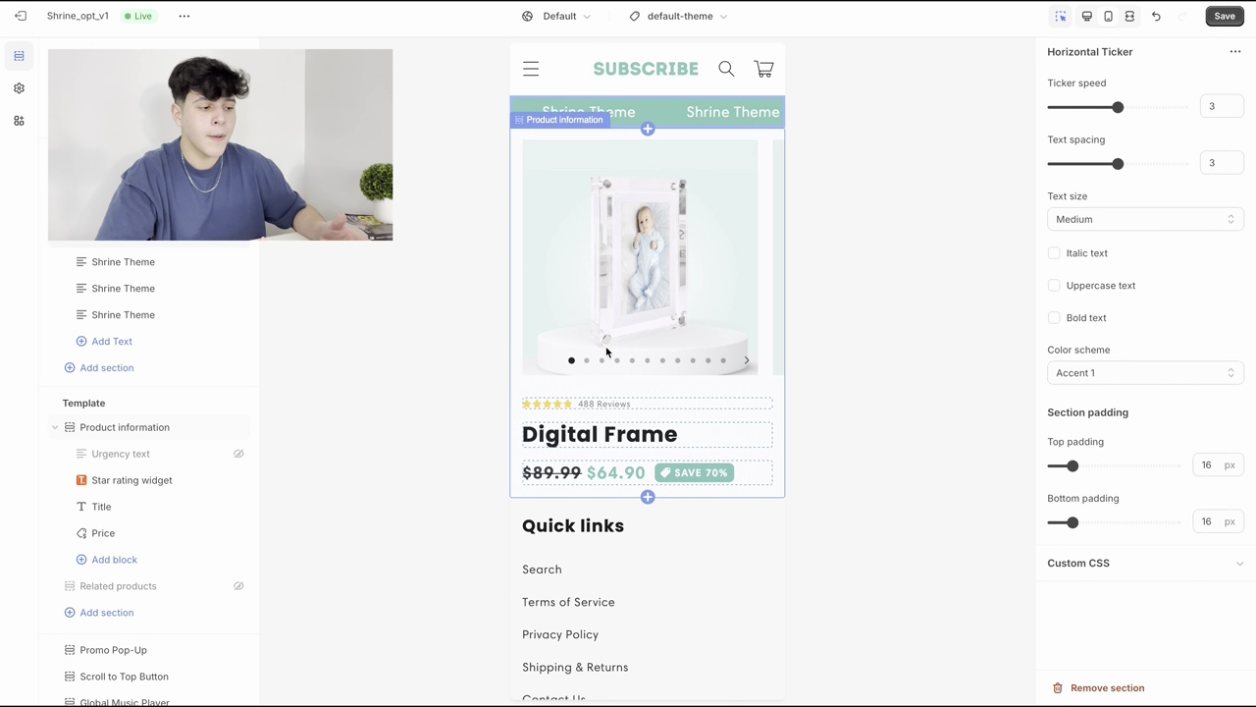
pyautogui.click(218, 289)
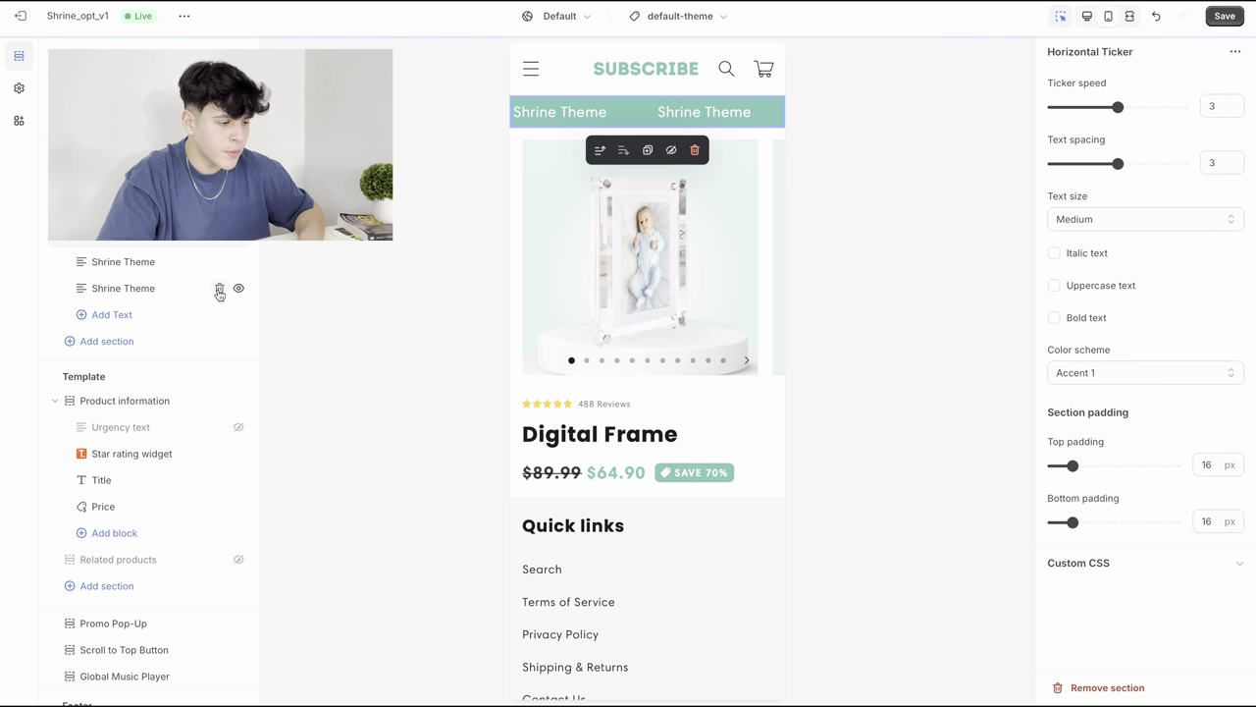
pyautogui.click(218, 289)
# Step: Set the remaining ticker block's text to "70% OFF ENDS TODAY"
pyautogui.click(161, 261)
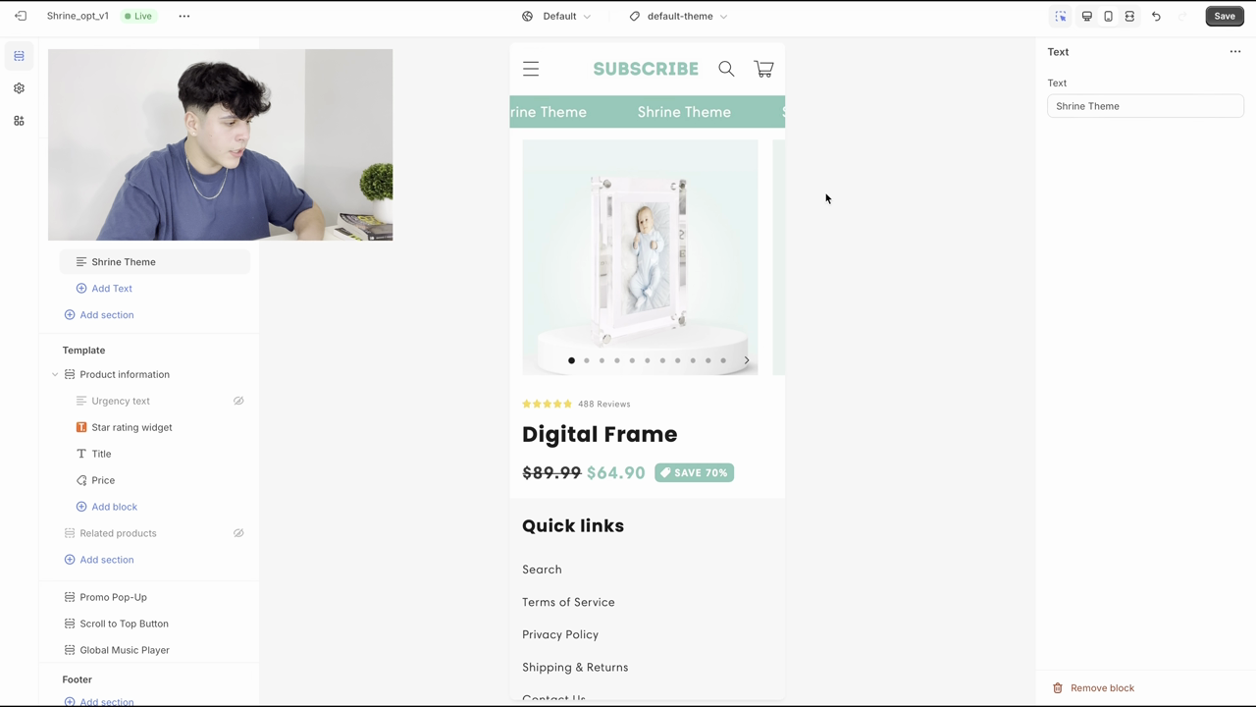
pyautogui.doubleClick(1082, 111)
pyautogui.tripleClick(1082, 111)
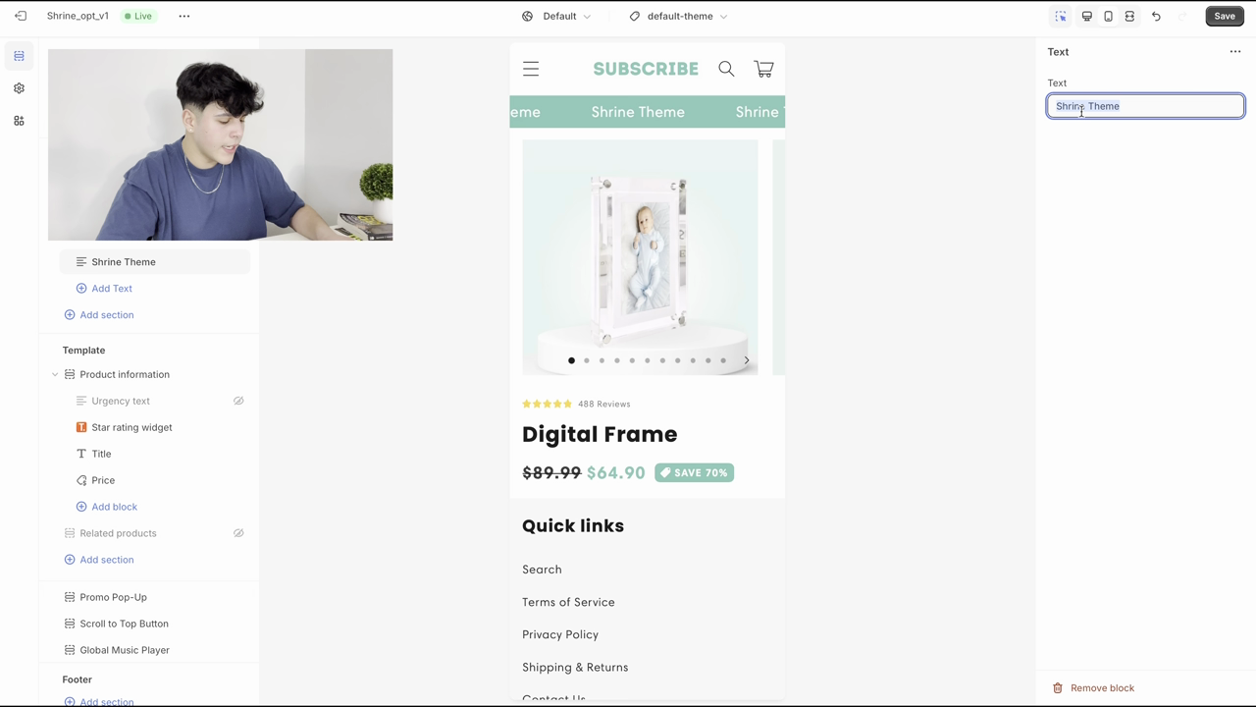
pyautogui.press('BackSpace')
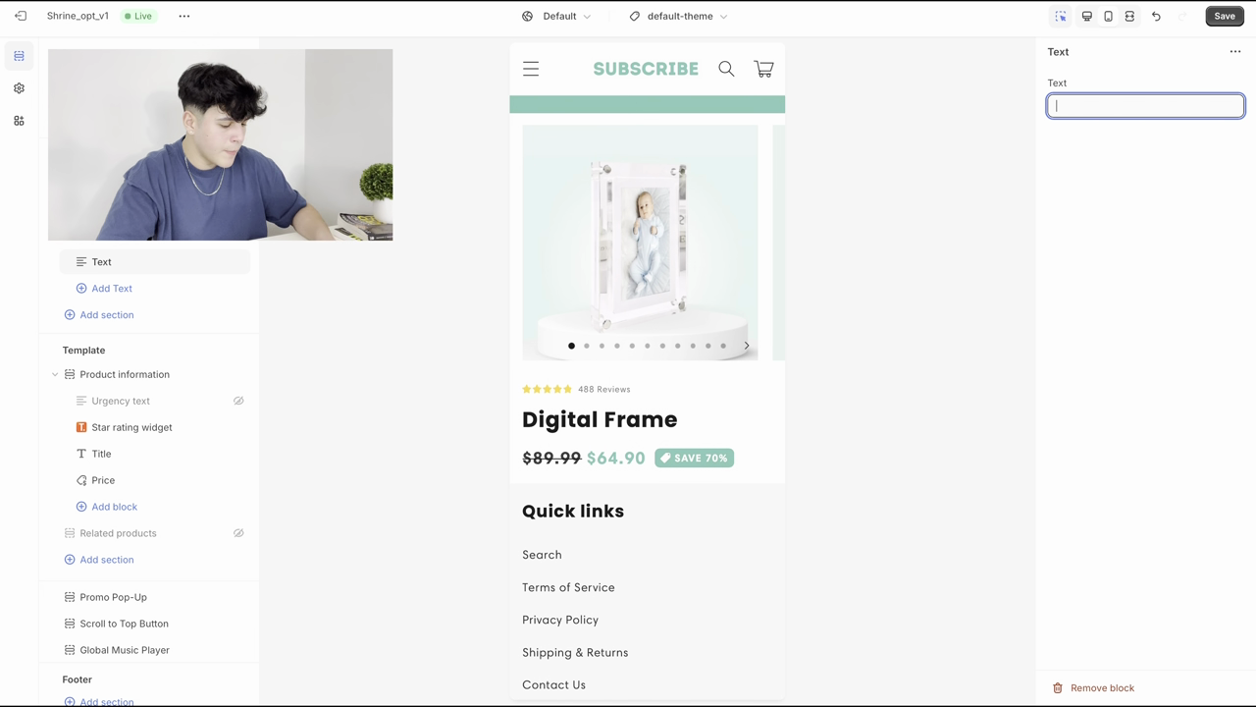
pyautogui.write('70%')
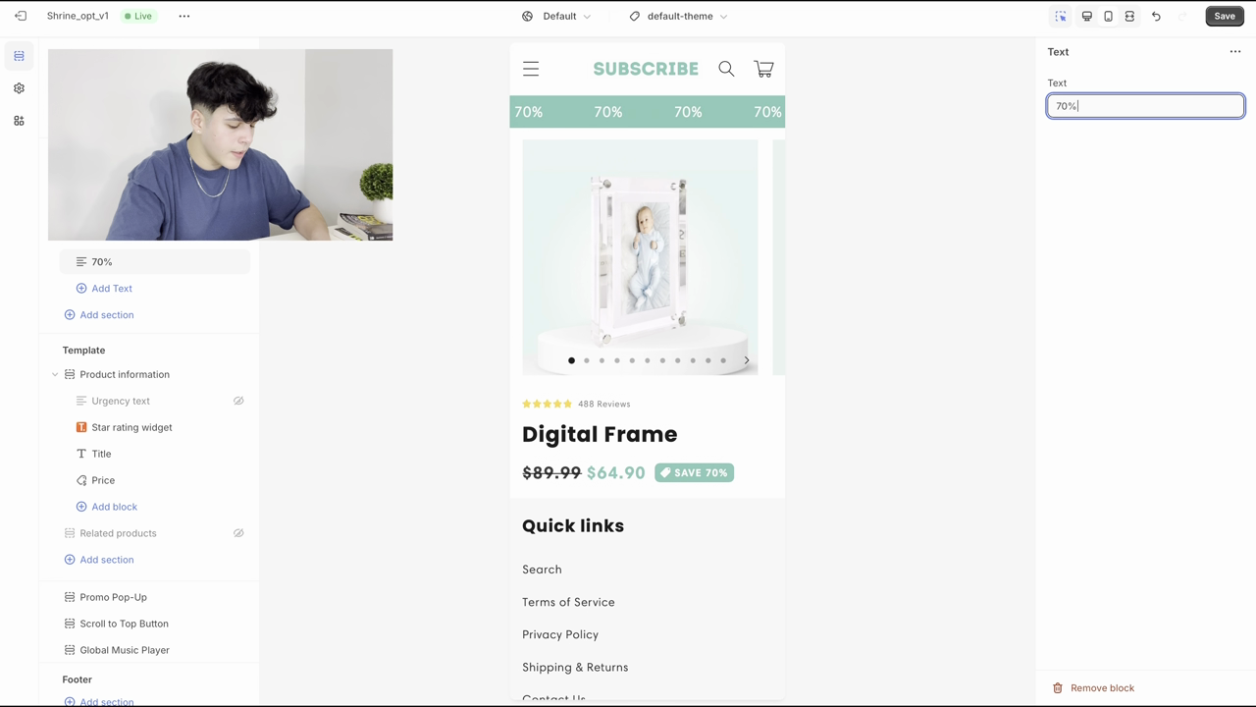
pyautogui.write(' OFF ENDS TO')
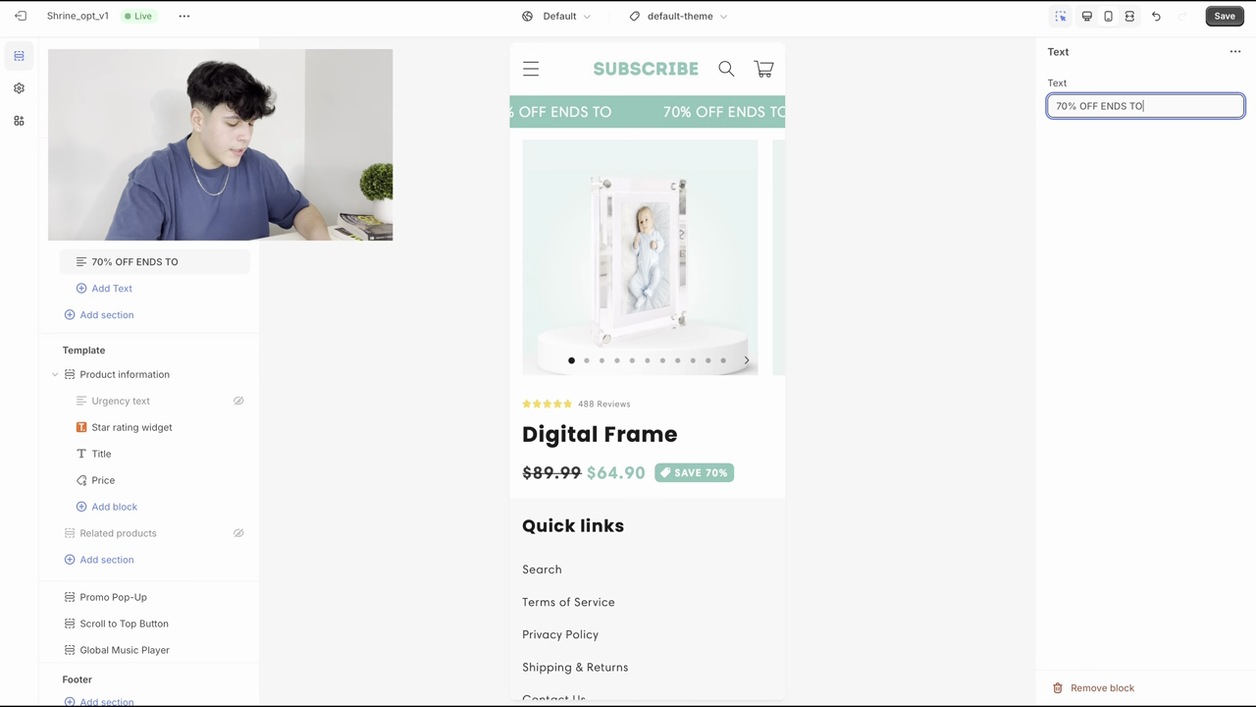
pyautogui.write('DAY')
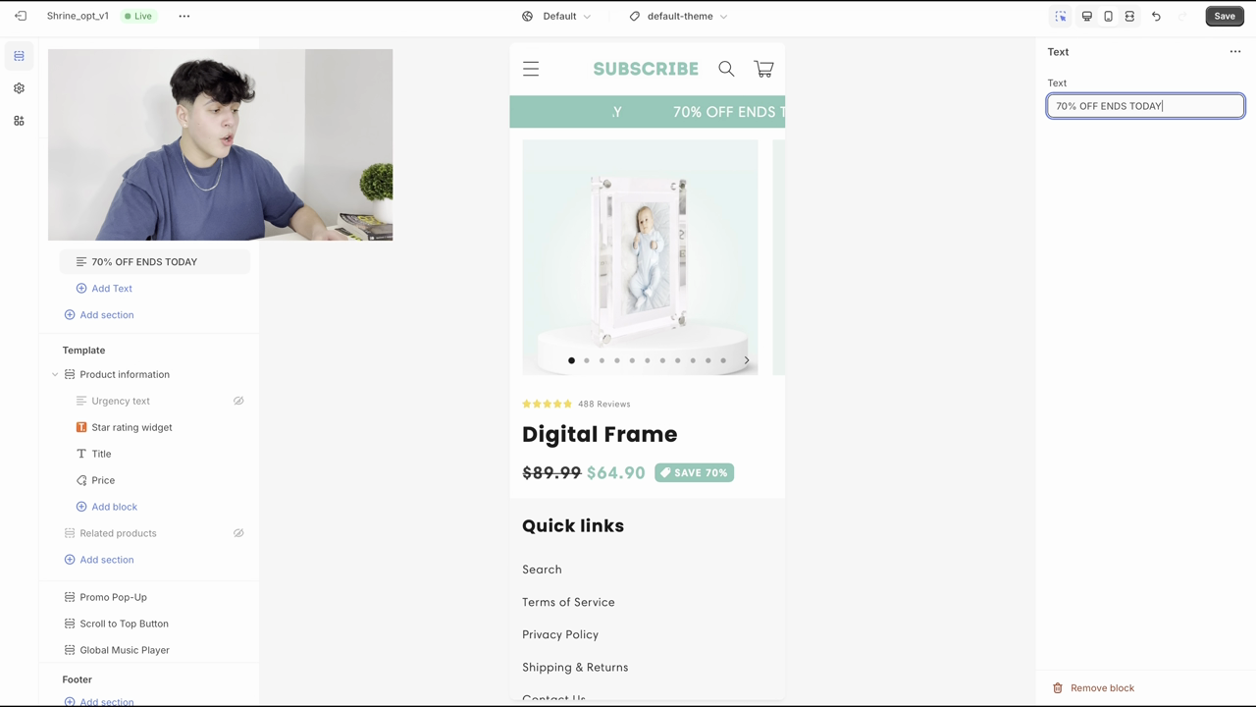
# Step: Replace the ticker block's text with "USE CODE: NEWYEAR FOR 10% OFF" and turn on bold text for the Horizontal Ticker
pyautogui.hotkey('ctrl', 'a')
pyautogui.press('BackSpace')
pyautogui.write('USE CODEE')
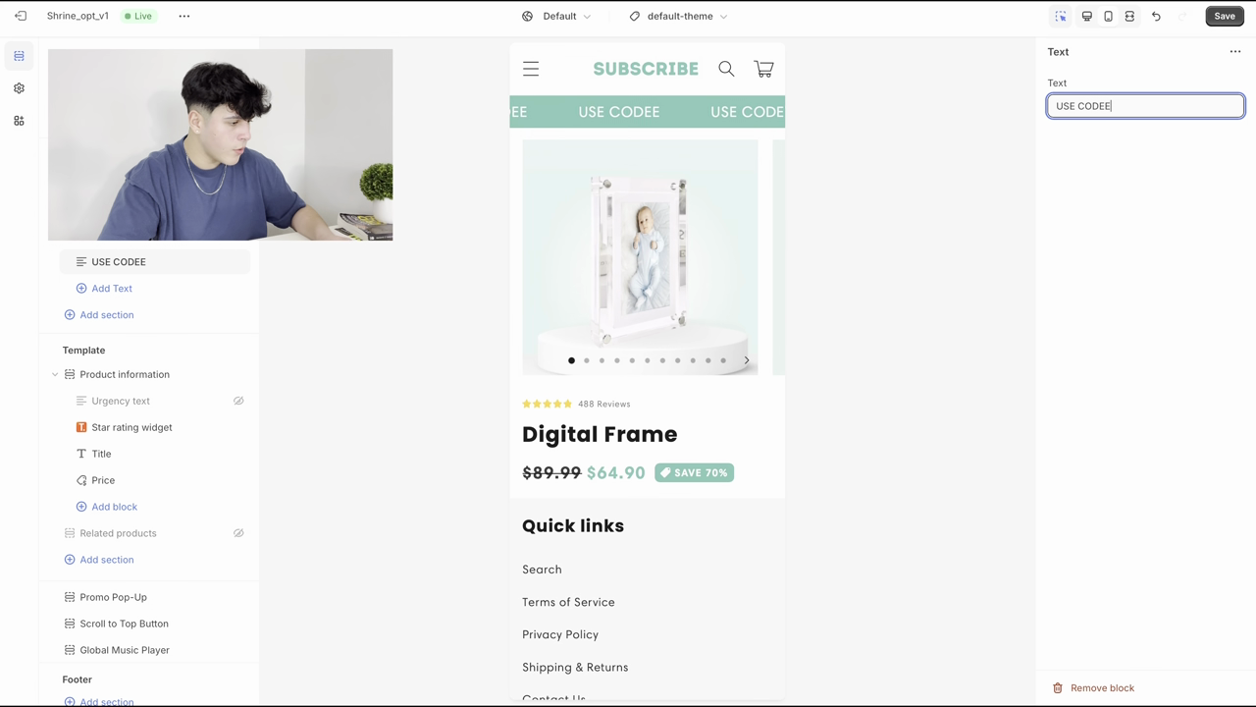
pyautogui.press('BackSpace')
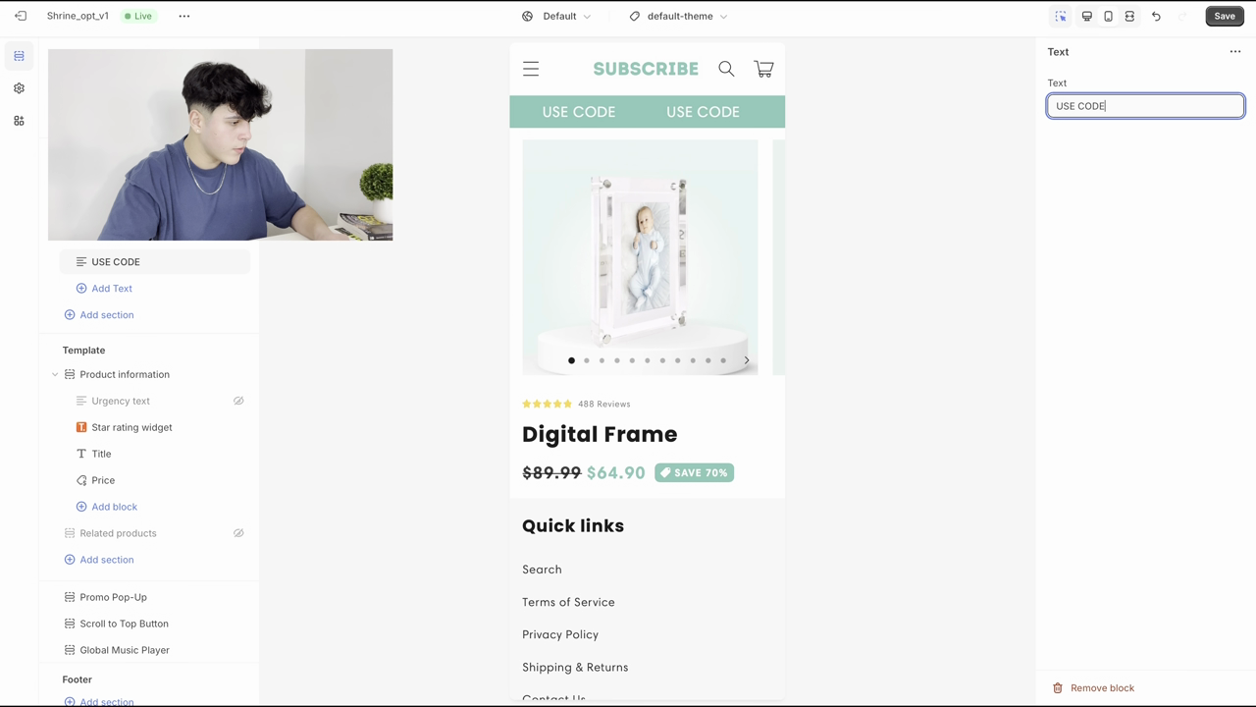
pyautogui.write(': NEWYEAR FOR 10% OFF')
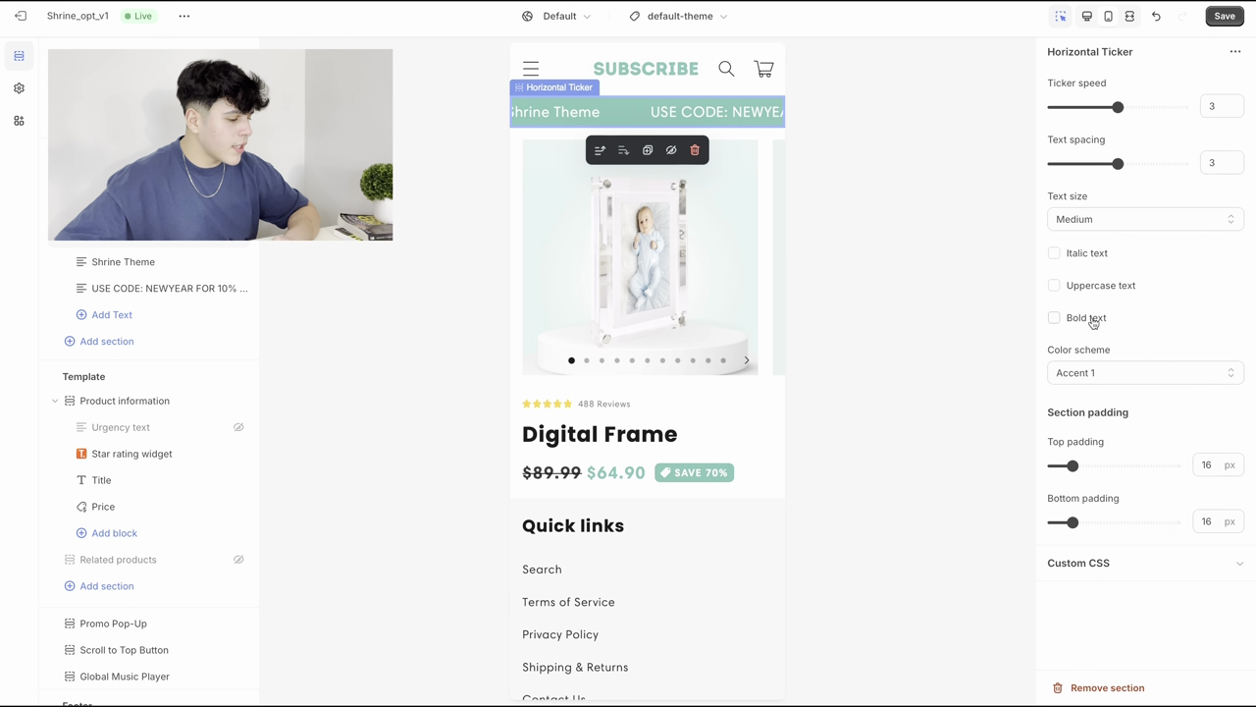
pyautogui.click(1078, 324)
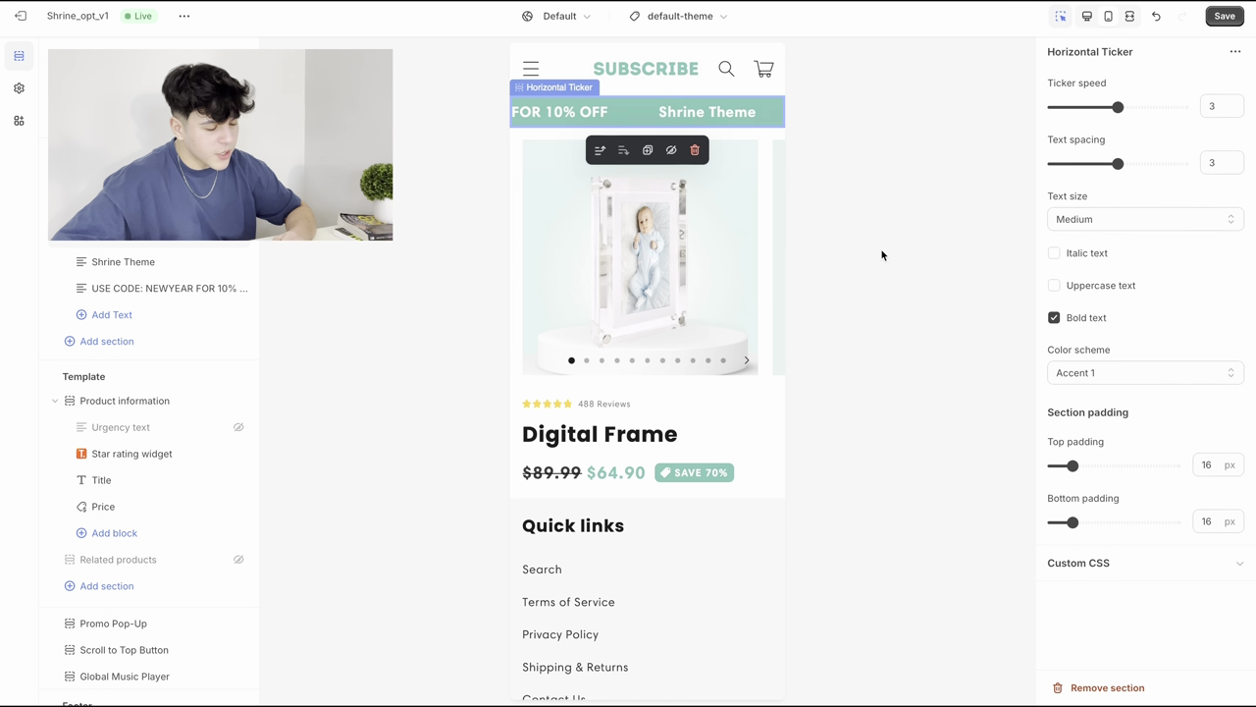
# Step: Add an Emoji benefits block to the Product information section
pyautogui.click(730, 328)
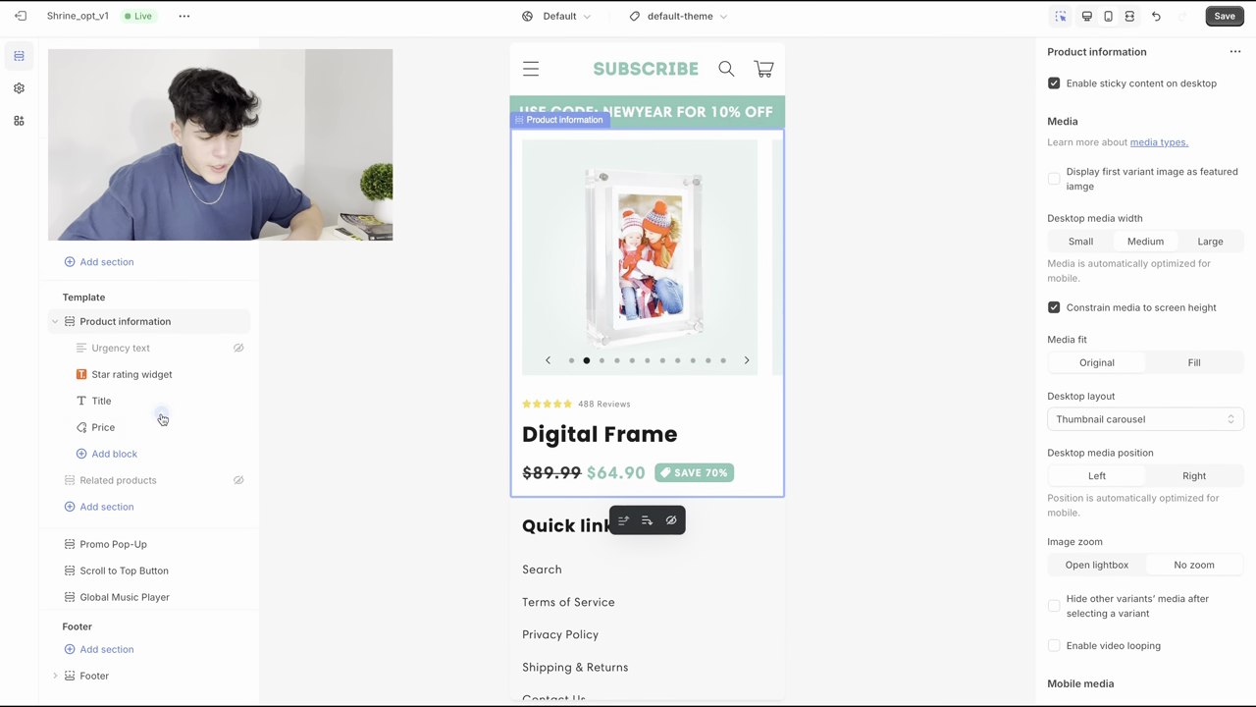
pyautogui.click(139, 453)
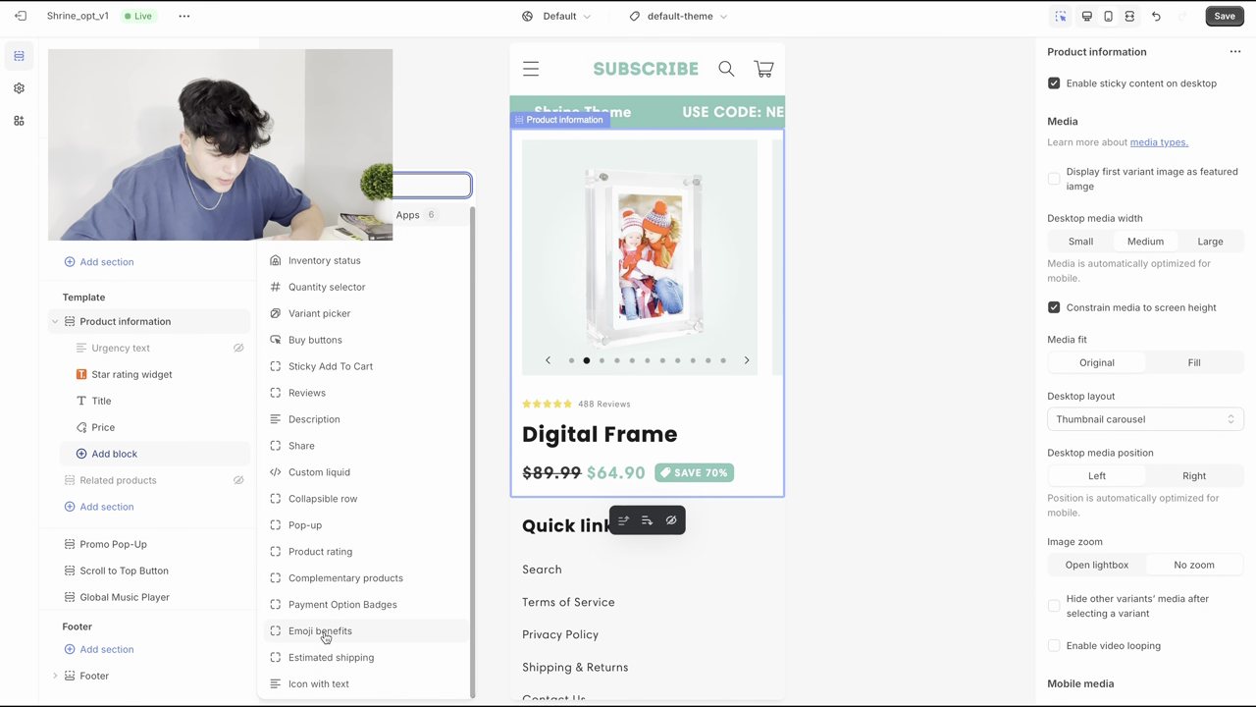
pyautogui.click(320, 630)
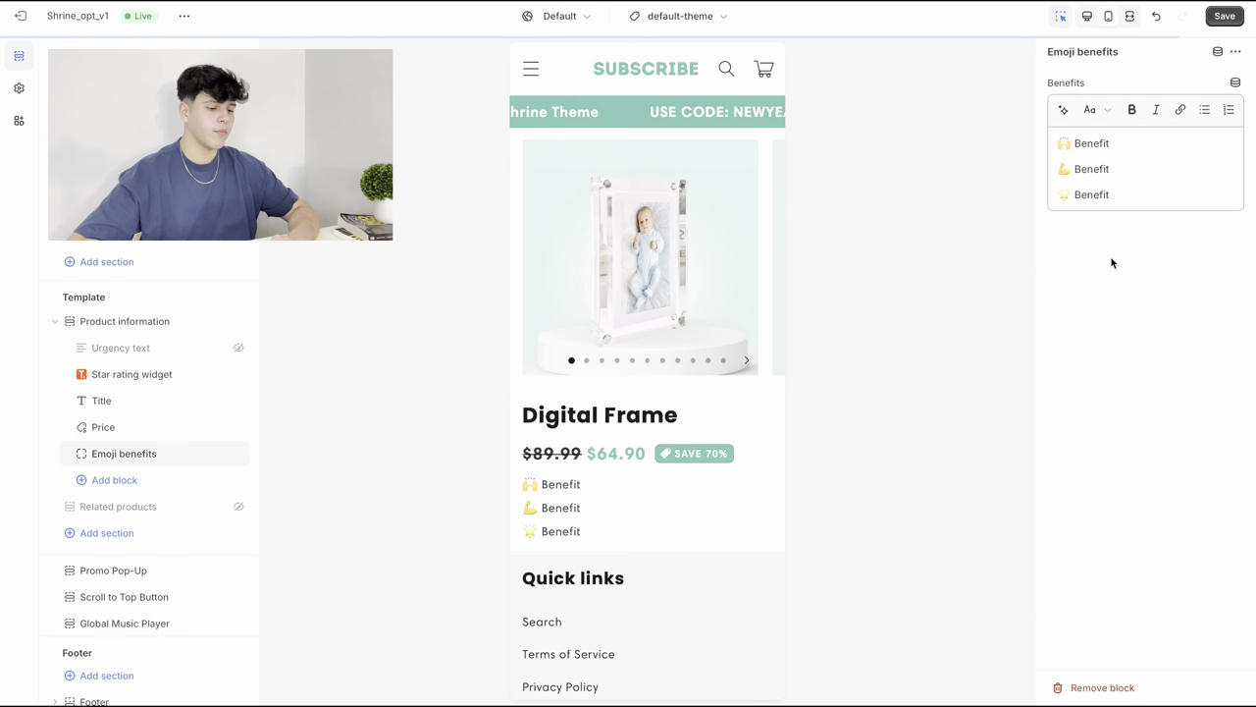
# Step: Replace the first emoji benefit's wording with the placeholder "scaskjkj", keeping its emoji
pyautogui.doubleClick(1091, 143)
pyautogui.press('BackSpace')
pyautogui.write('sc')
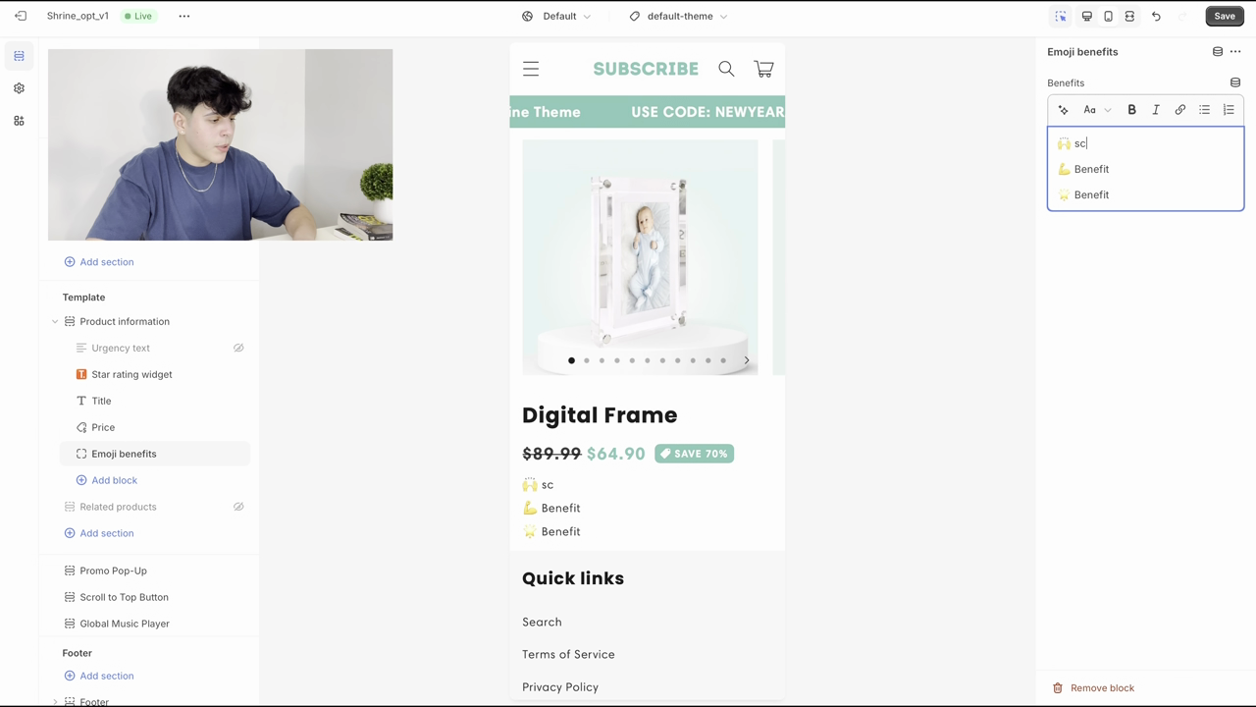
pyautogui.write('askjkj')
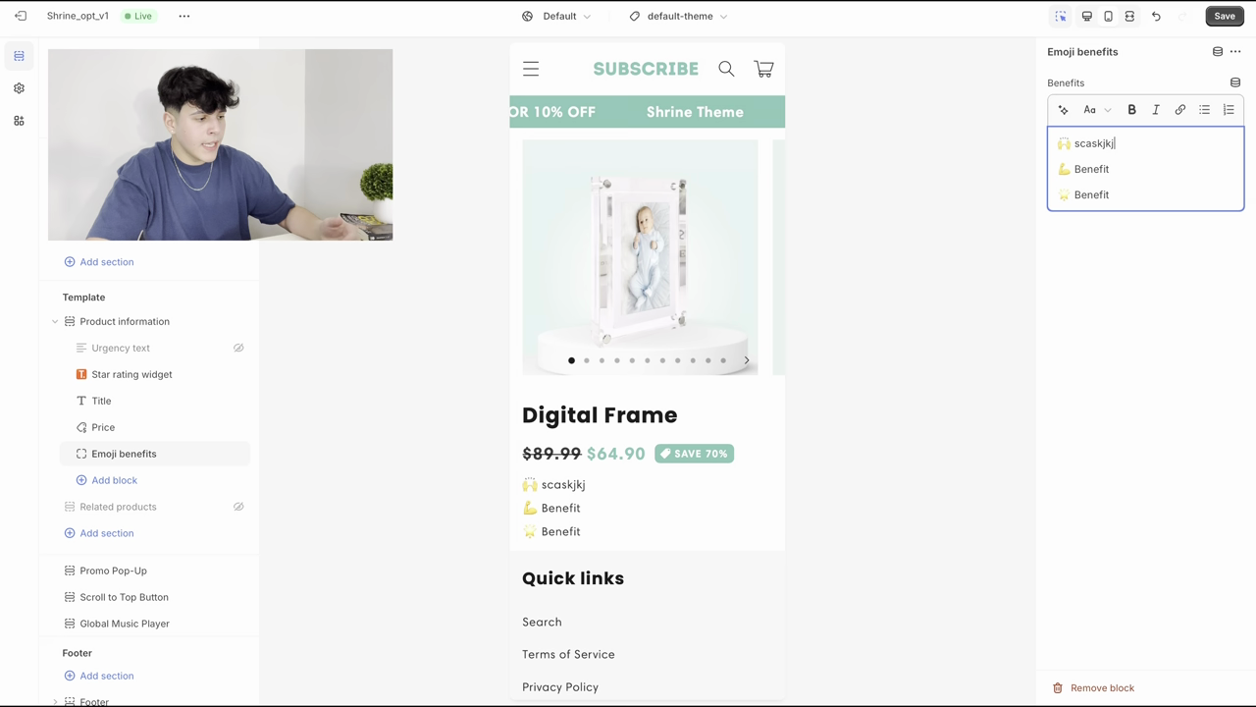
pyautogui.tripleClick(1063, 146)
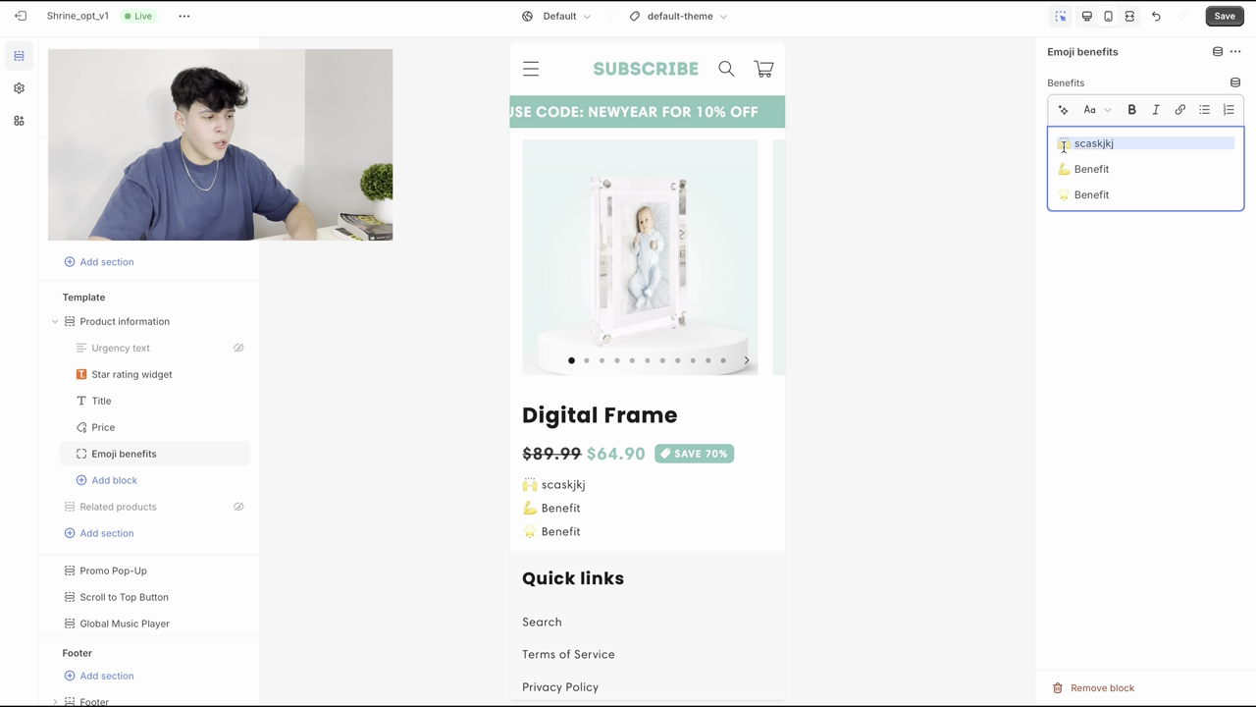
pyautogui.click(1084, 145)
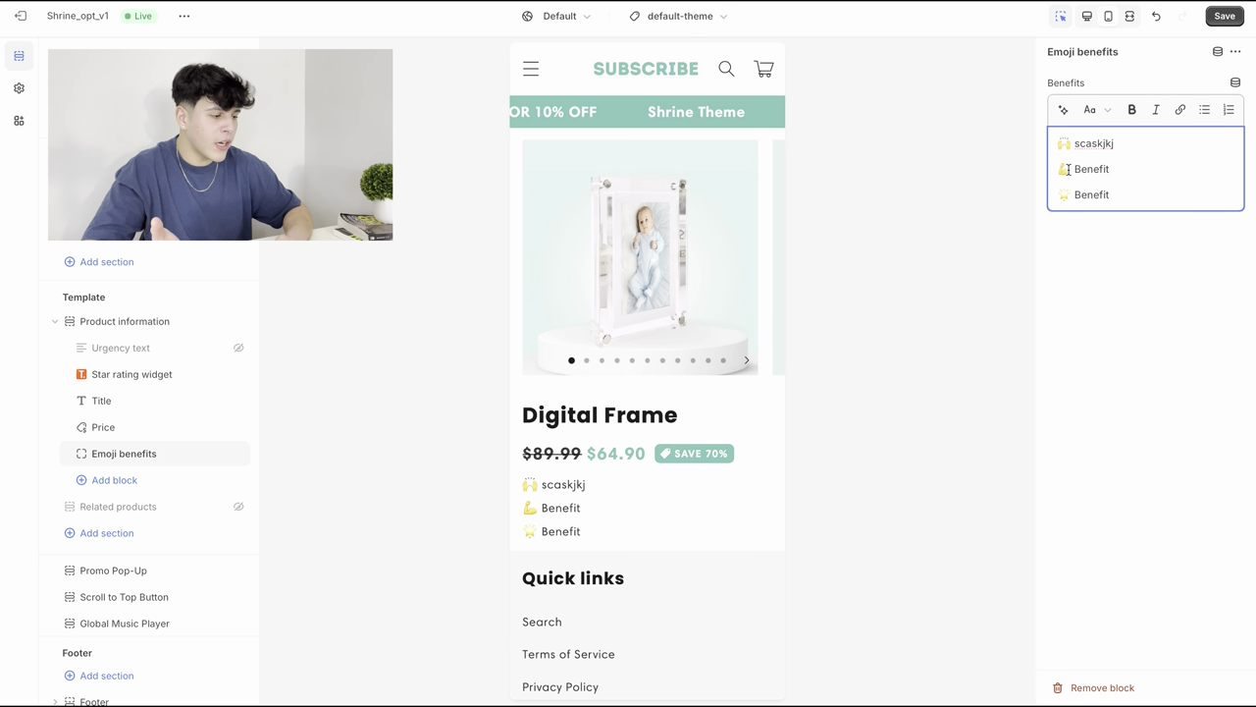
pyautogui.moveTo(1068, 169); pyautogui.dragTo(1060, 169)
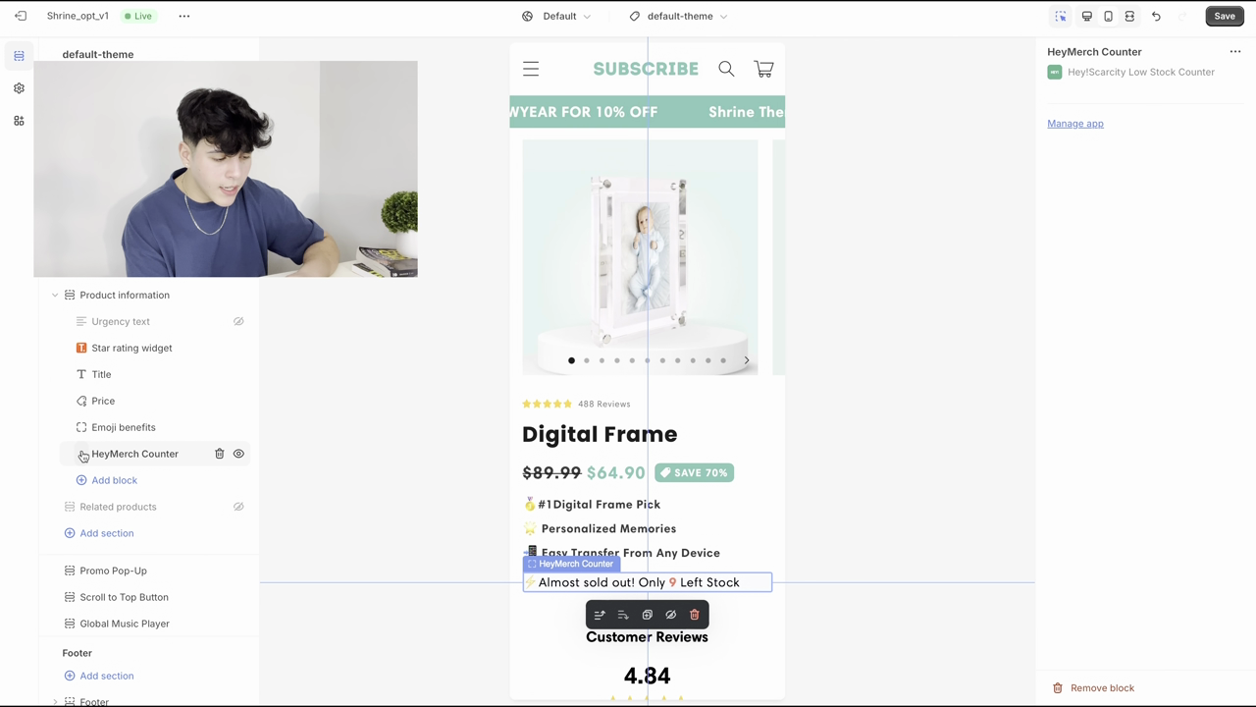
pyautogui.scroll(-2, 608, 465)
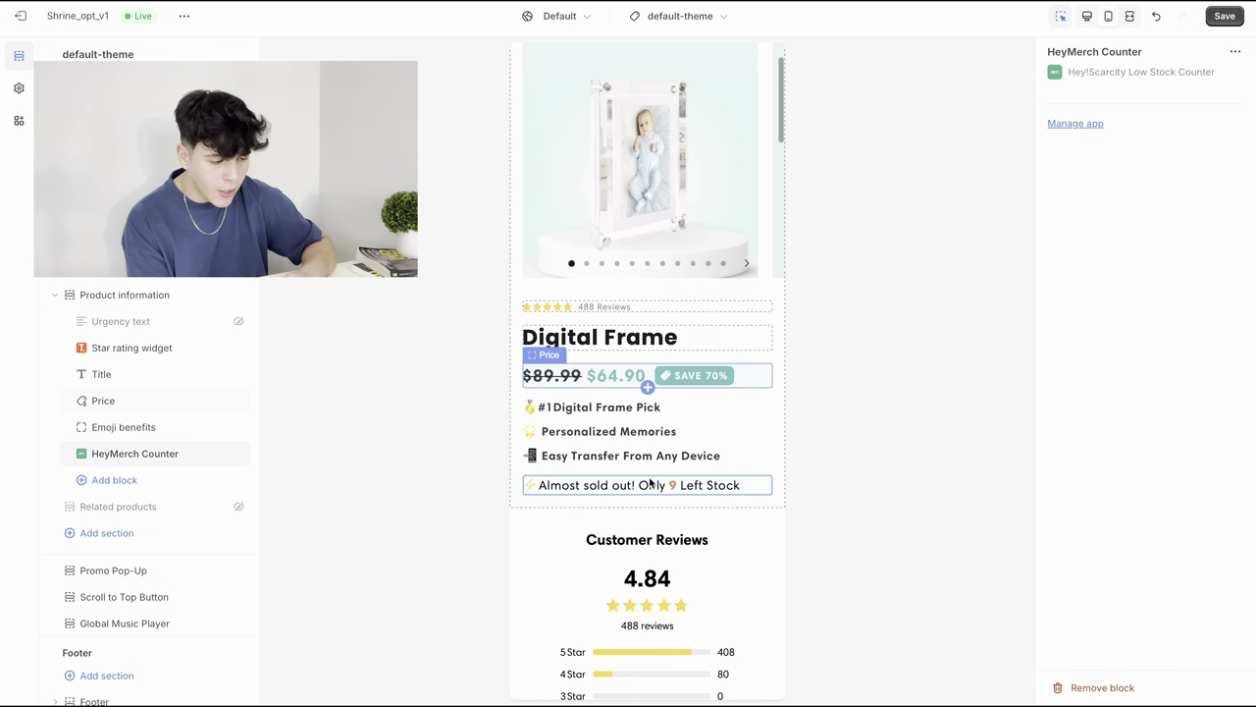
pyautogui.click(596, 465)
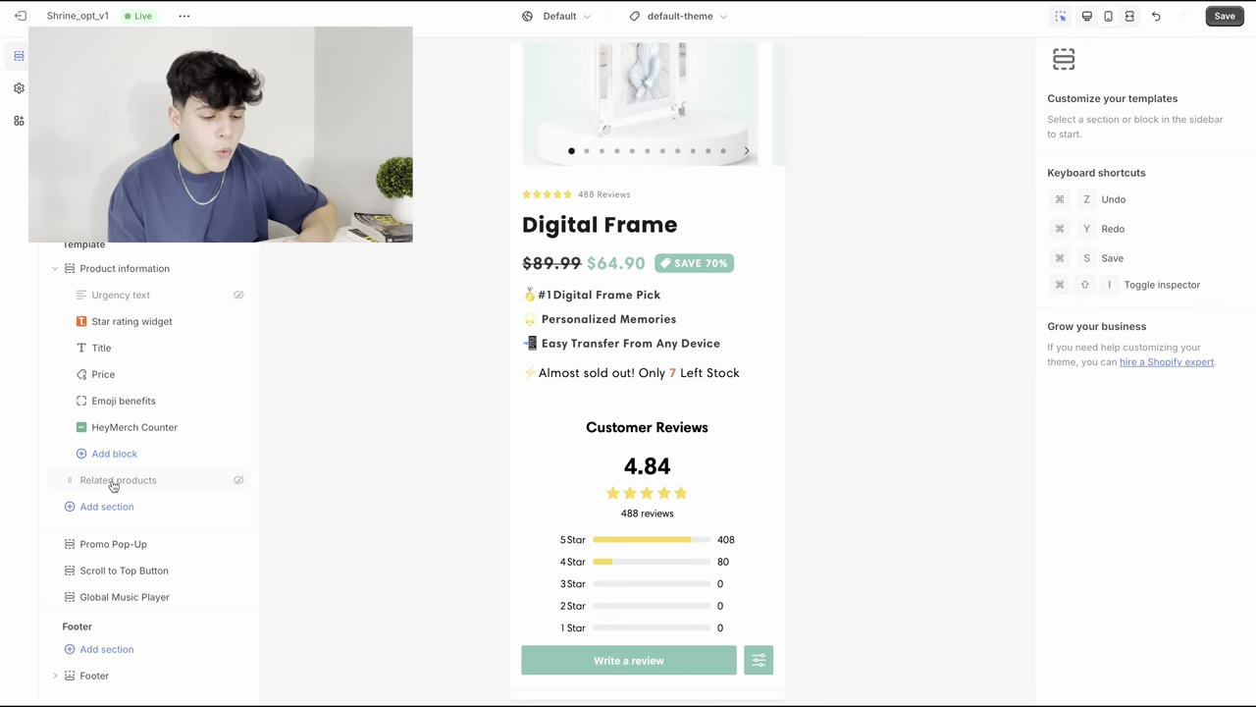
# Step: Add a Quantity selector block to Product information and enable its quantity discounts
pyautogui.click(126, 457)
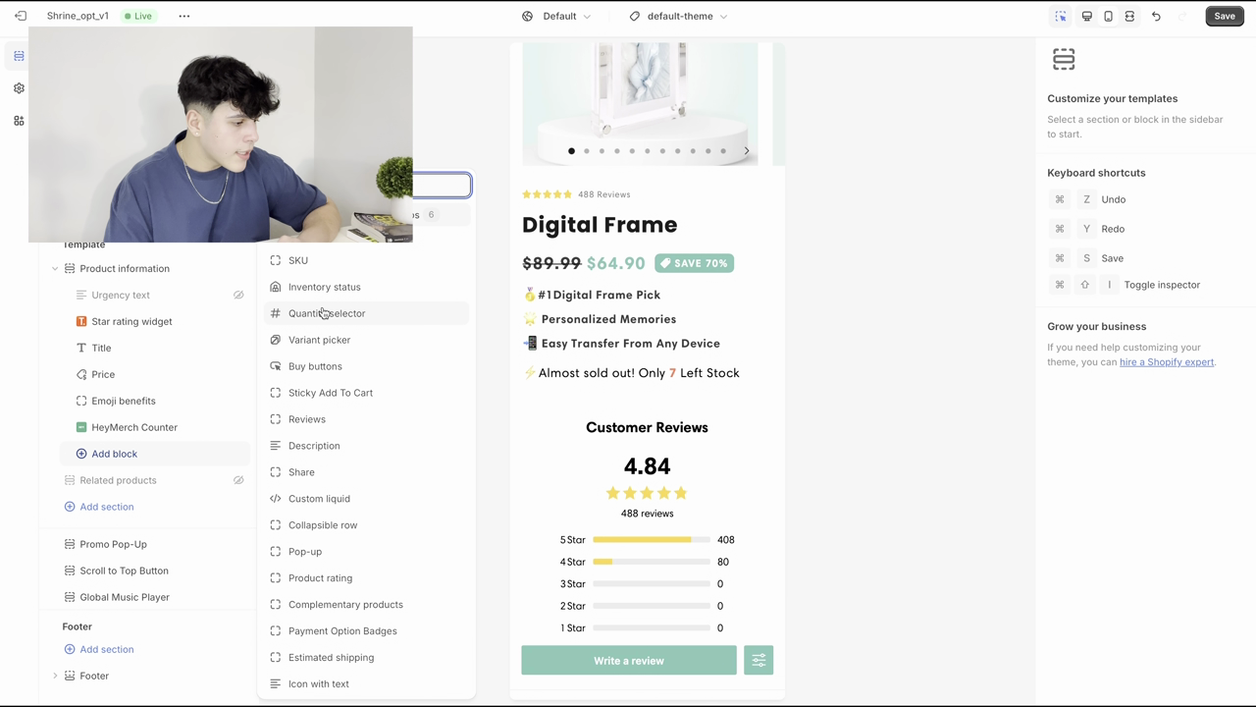
pyautogui.click(323, 313)
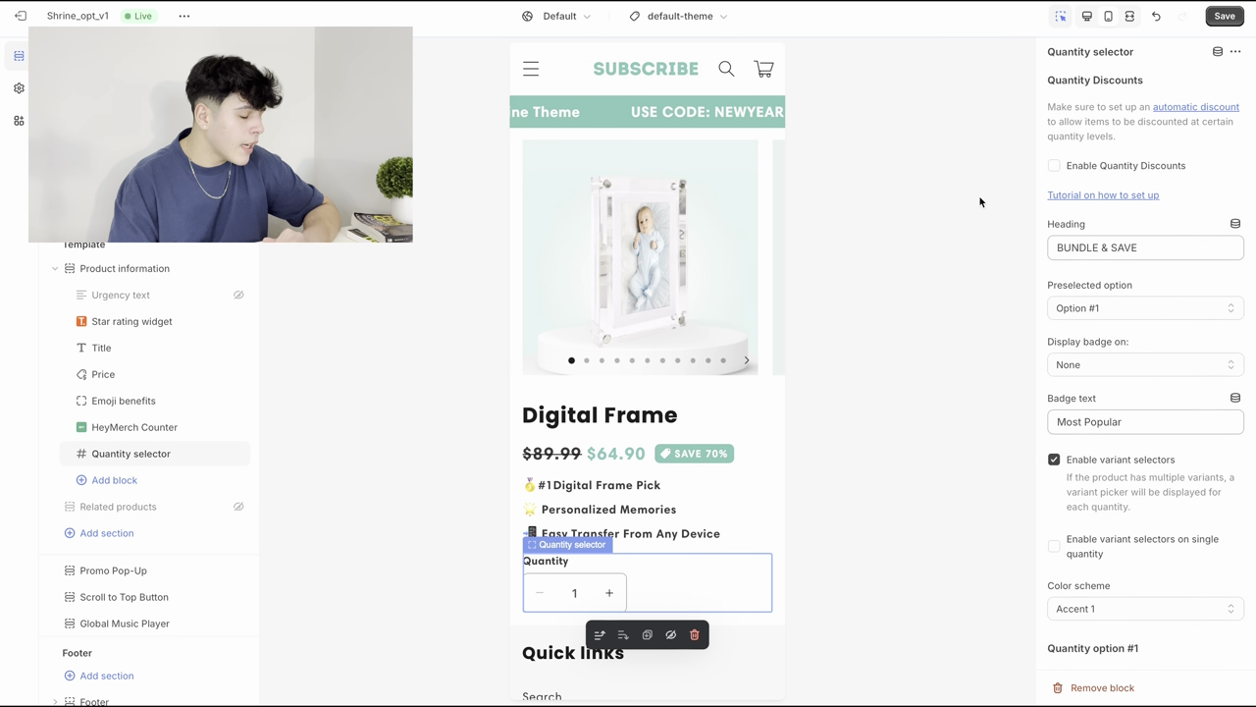
pyautogui.click(1076, 168)
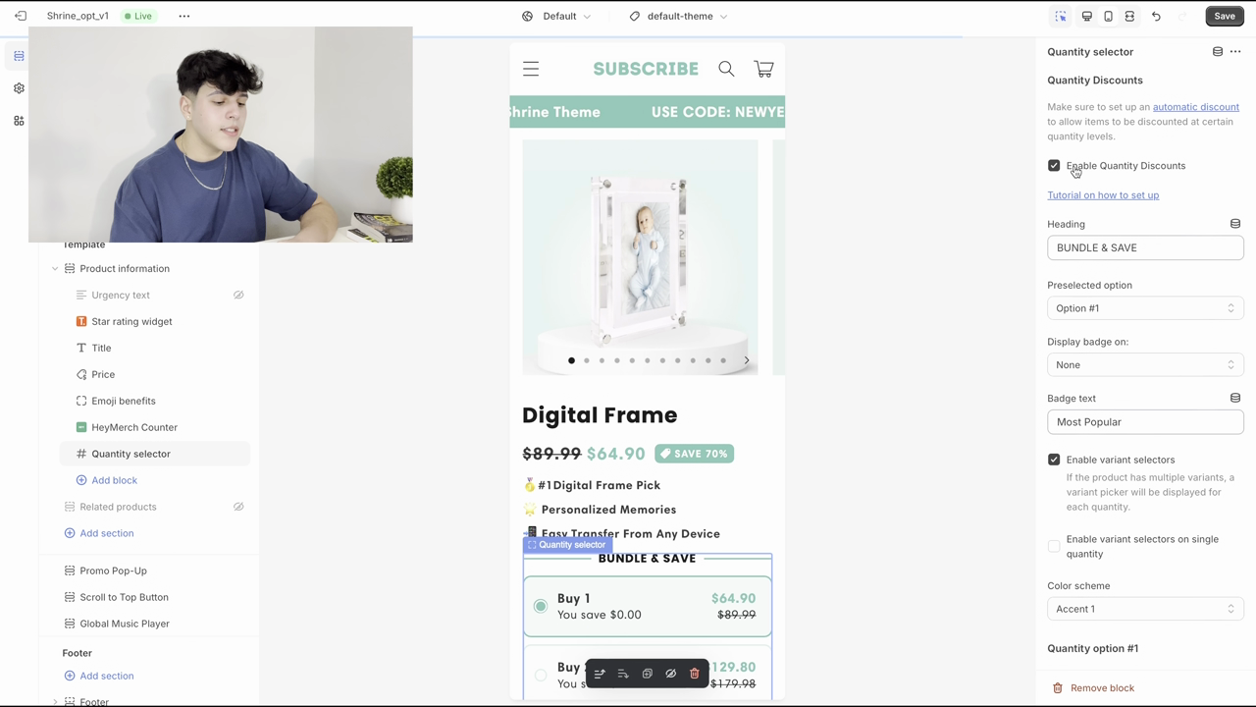
pyautogui.scroll(-3, 651, 443)
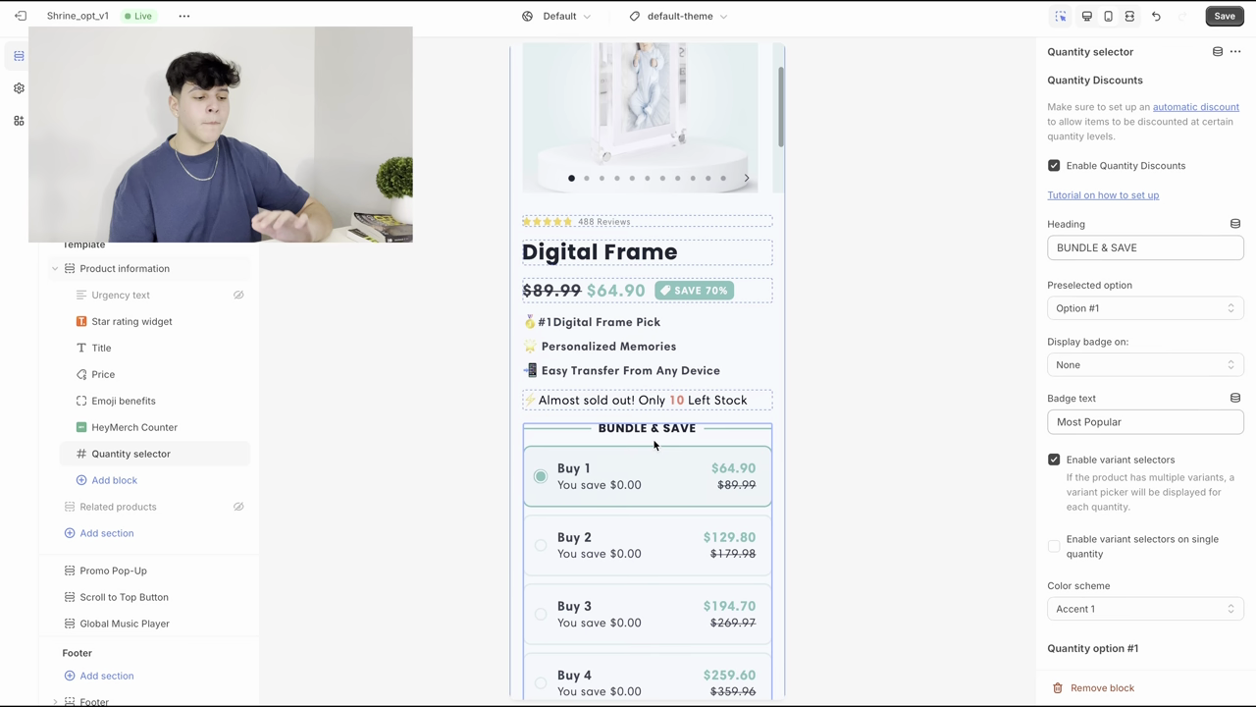
pyautogui.scroll(-1, 654, 444)
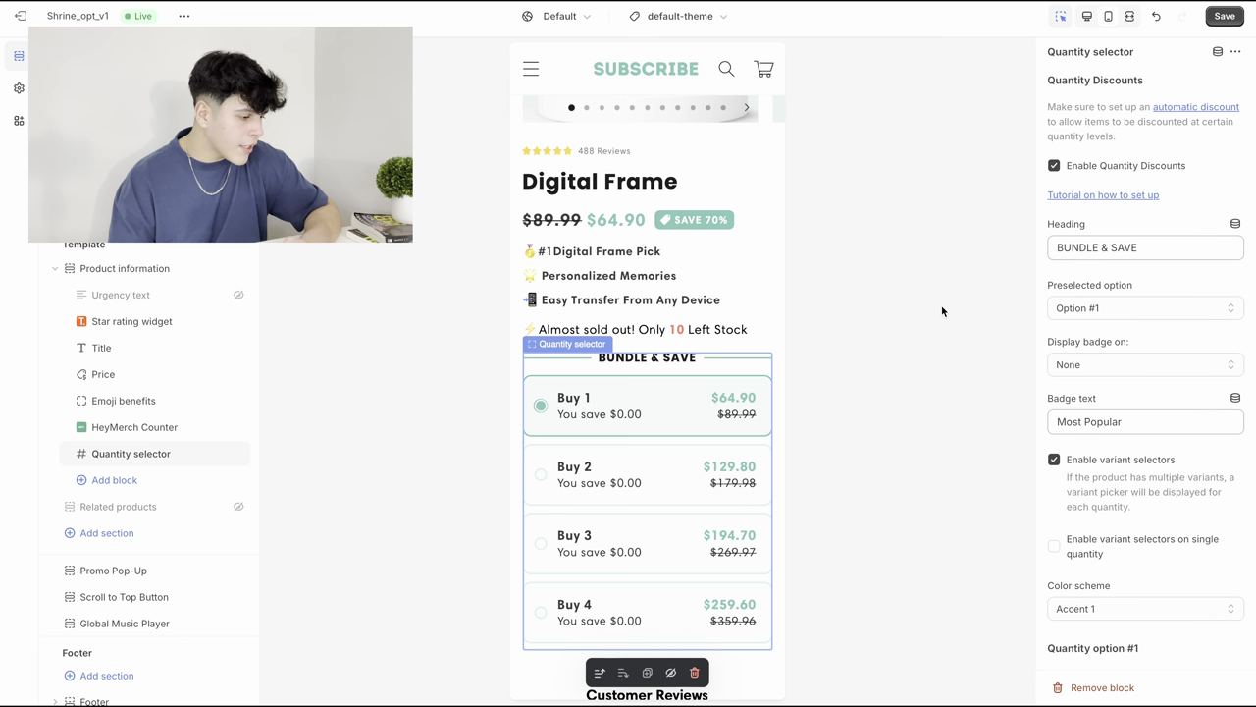
# Step: Clear the heading of the Quantity selector block
pyautogui.moveTo(1148, 249); pyautogui.dragTo(1053, 248)
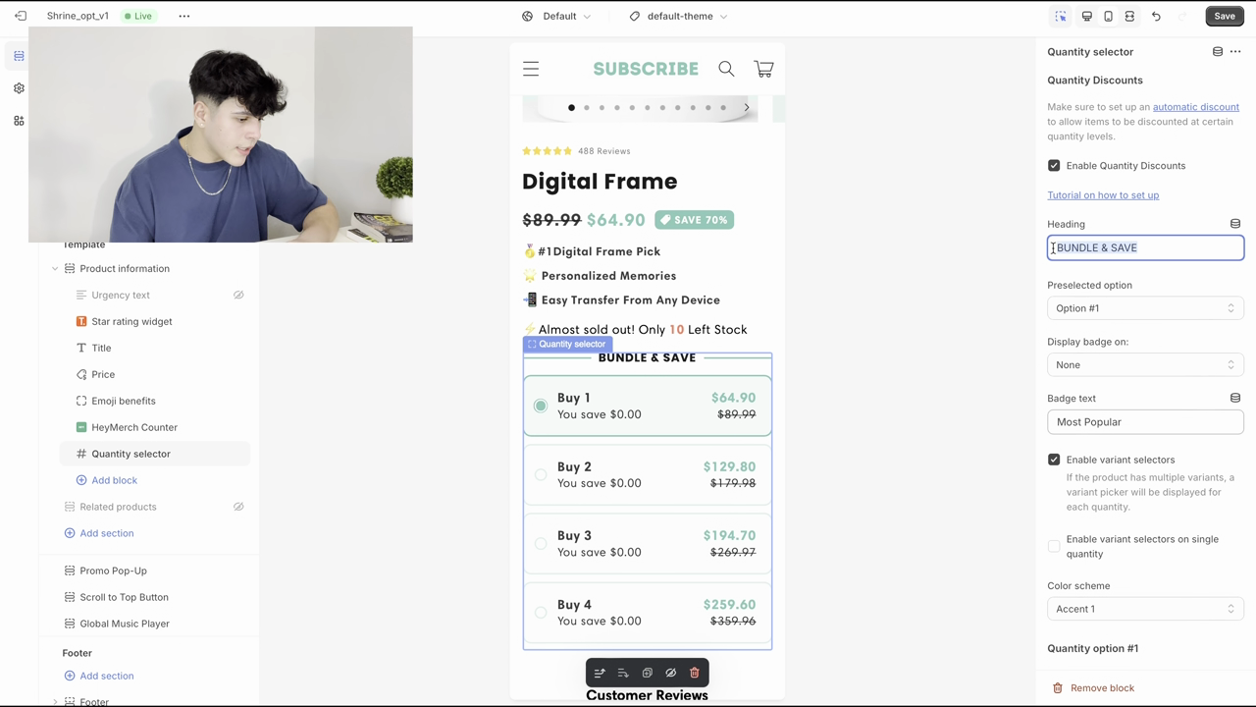
pyautogui.press('BackSpace')
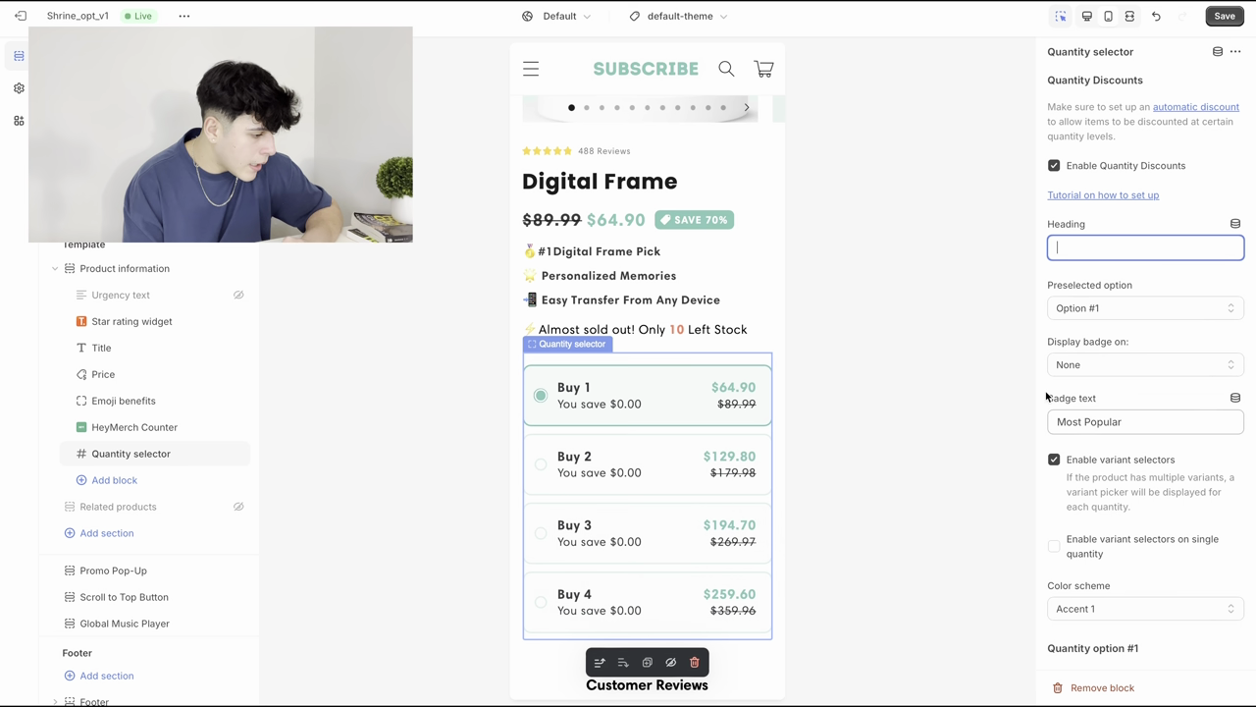
# Step: Disable quantity options #3 and #4 in the Quantity selector, setting the option #3 quantity to 0
pyautogui.scroll(-3, 1116, 313)
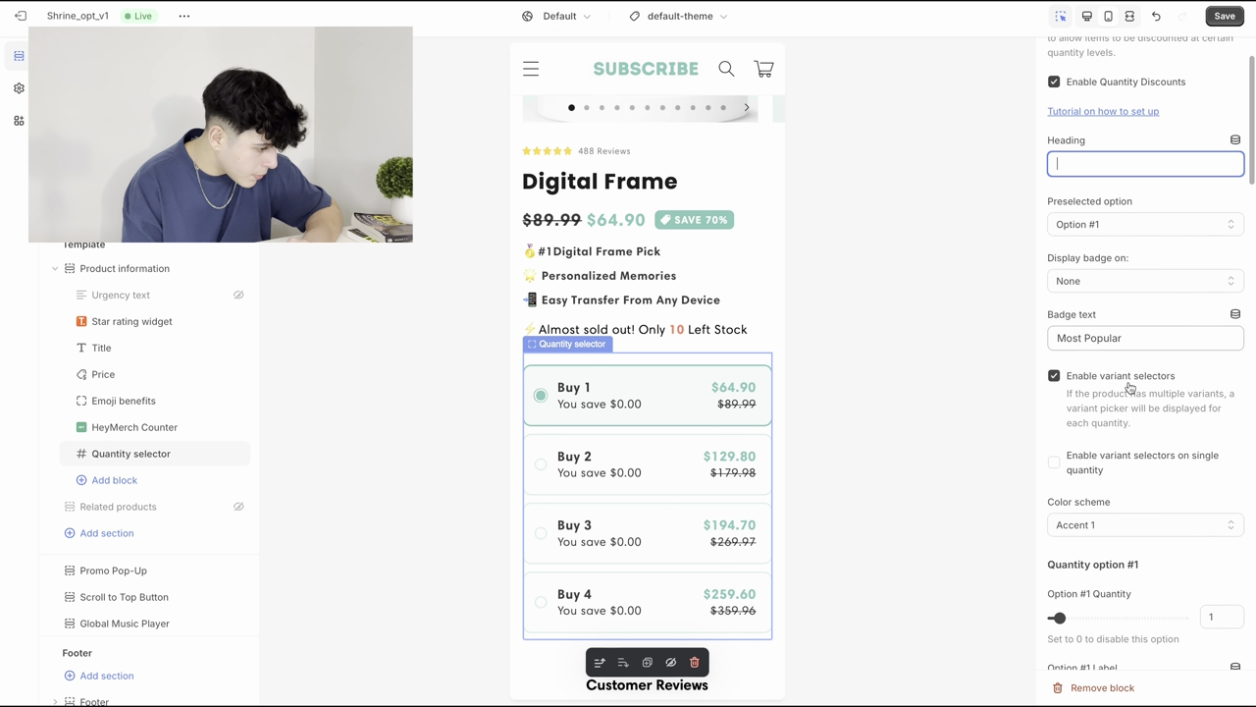
pyautogui.scroll(-3, 1131, 385)
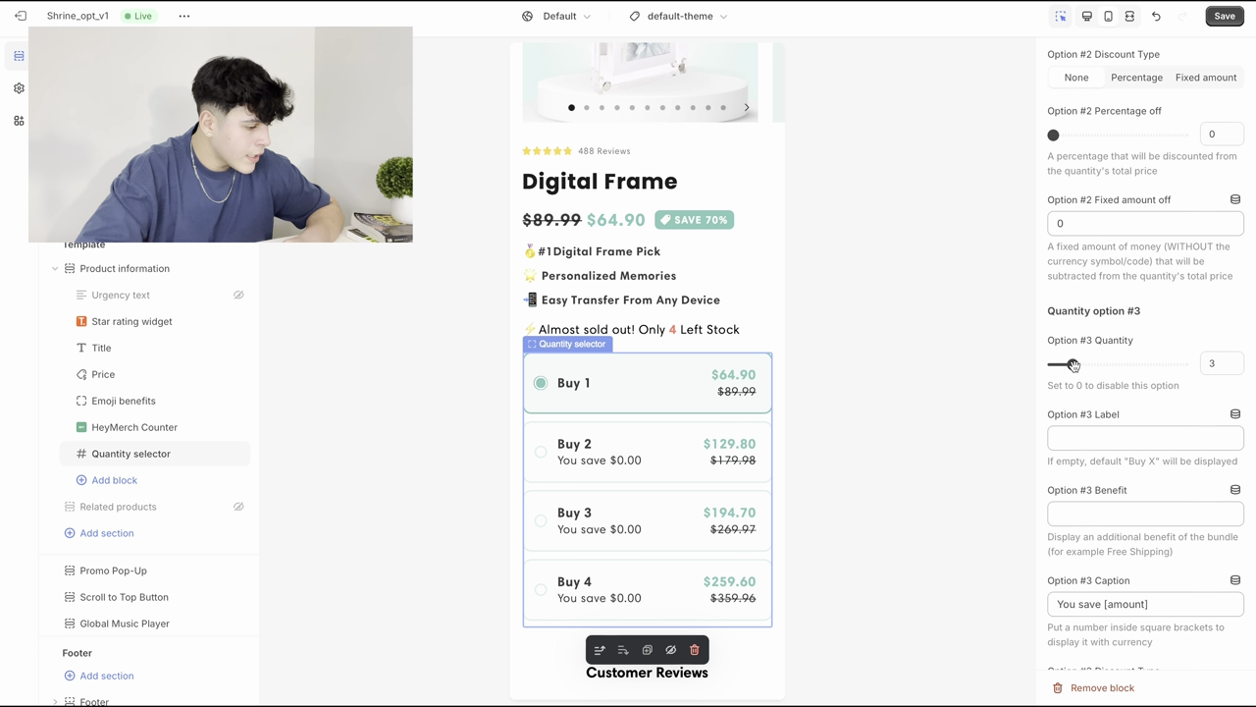
pyautogui.moveTo(1073, 365); pyautogui.dragTo(1052, 365)
pyautogui.scroll(-7, 1143, 377)
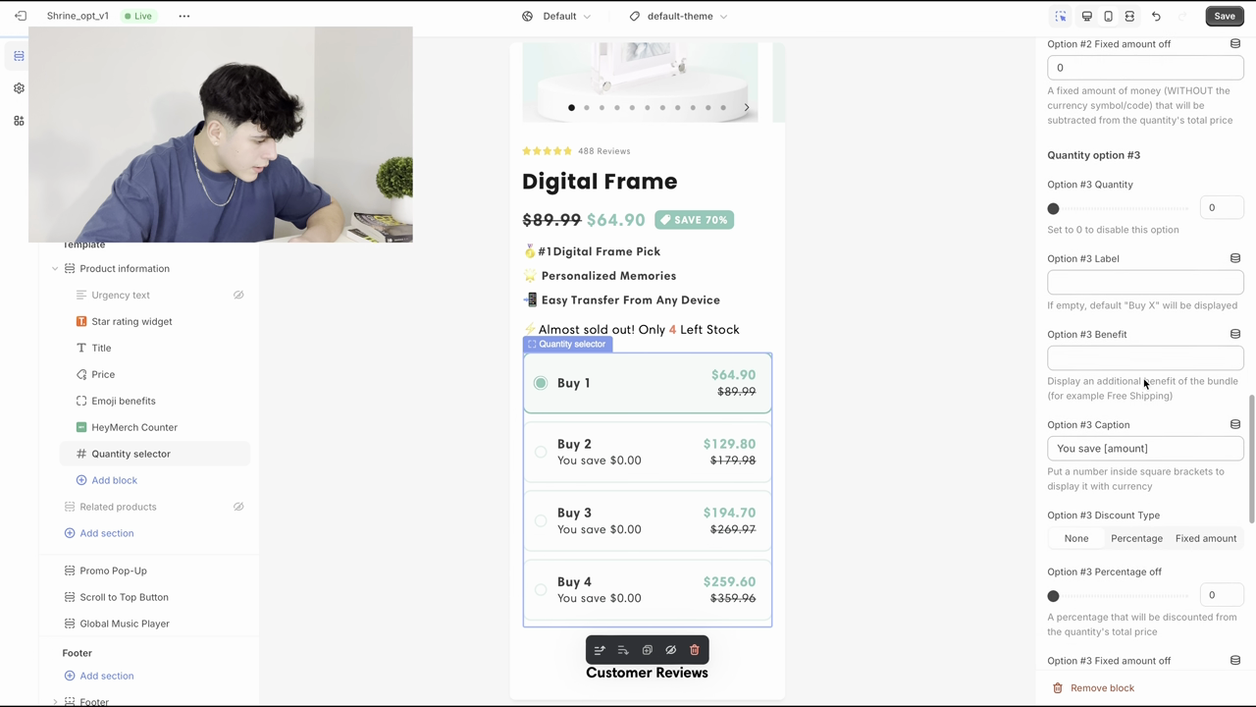
pyautogui.scroll(-3, 1111, 389)
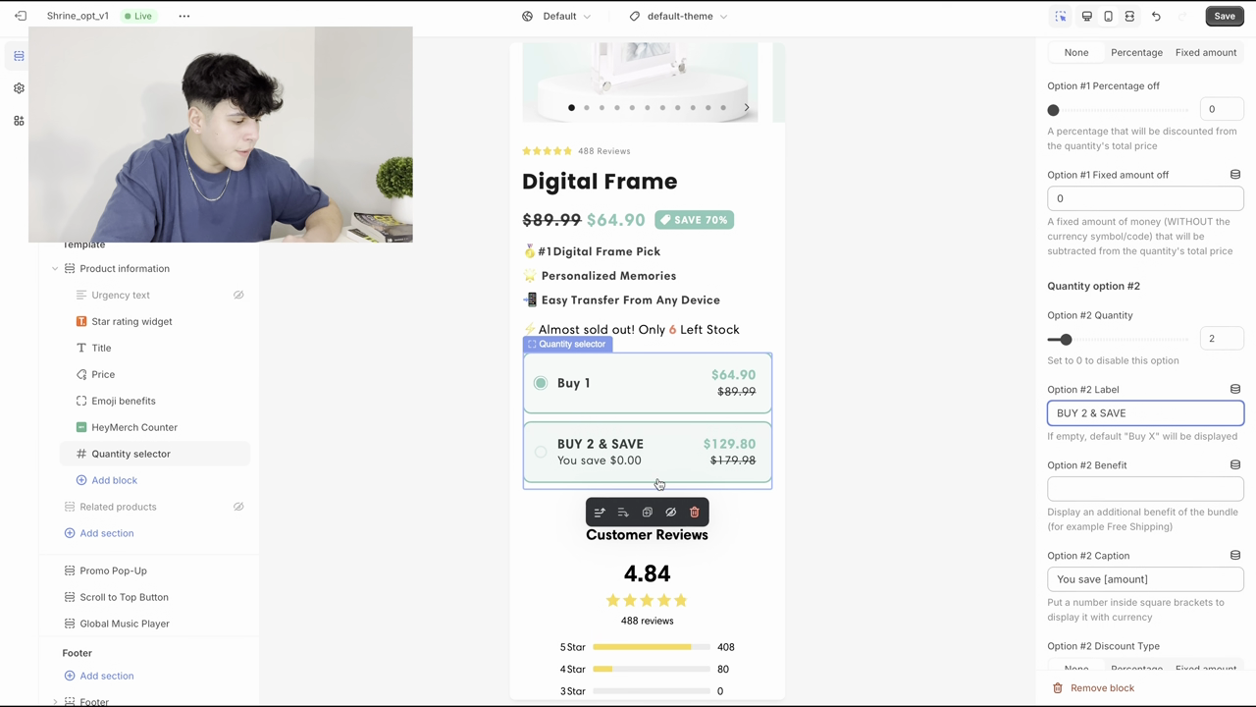
# Step: Set quantity option #2 in the Quantity selector to a percentage discount of 15% off
pyautogui.scroll(2, 1167, 370)
pyautogui.scroll(-4, 1178, 365)
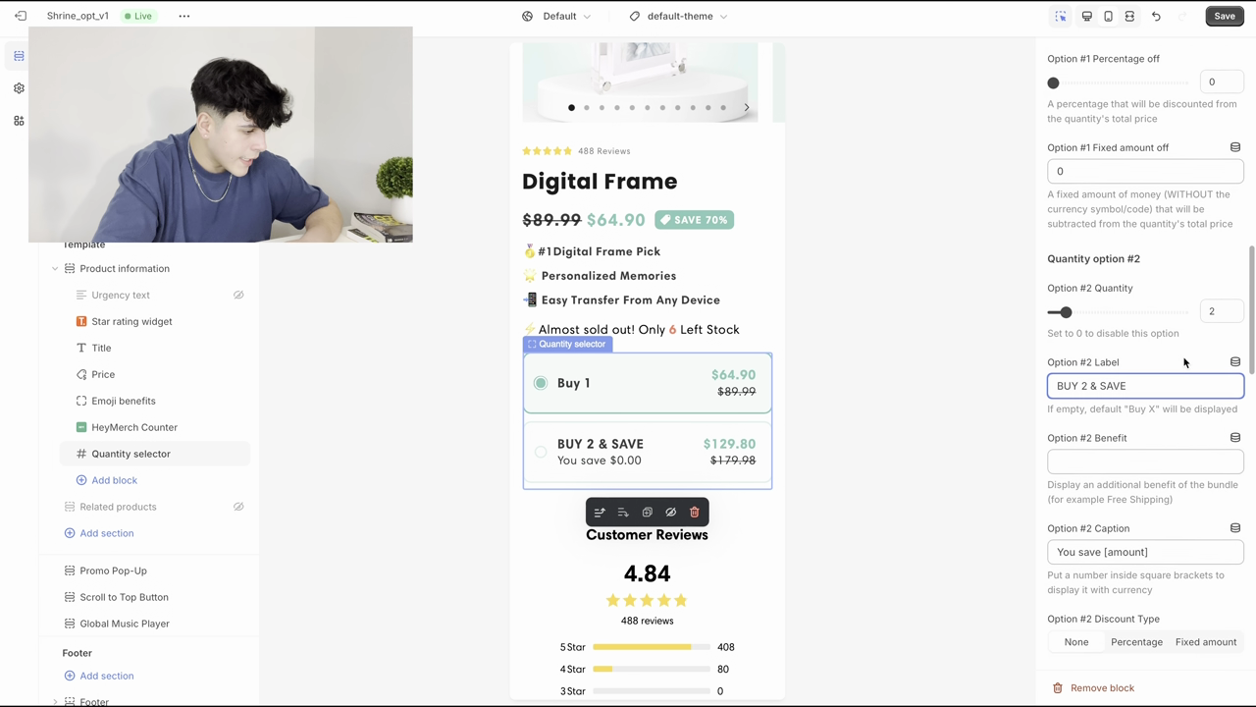
pyautogui.scroll(-2, 1186, 364)
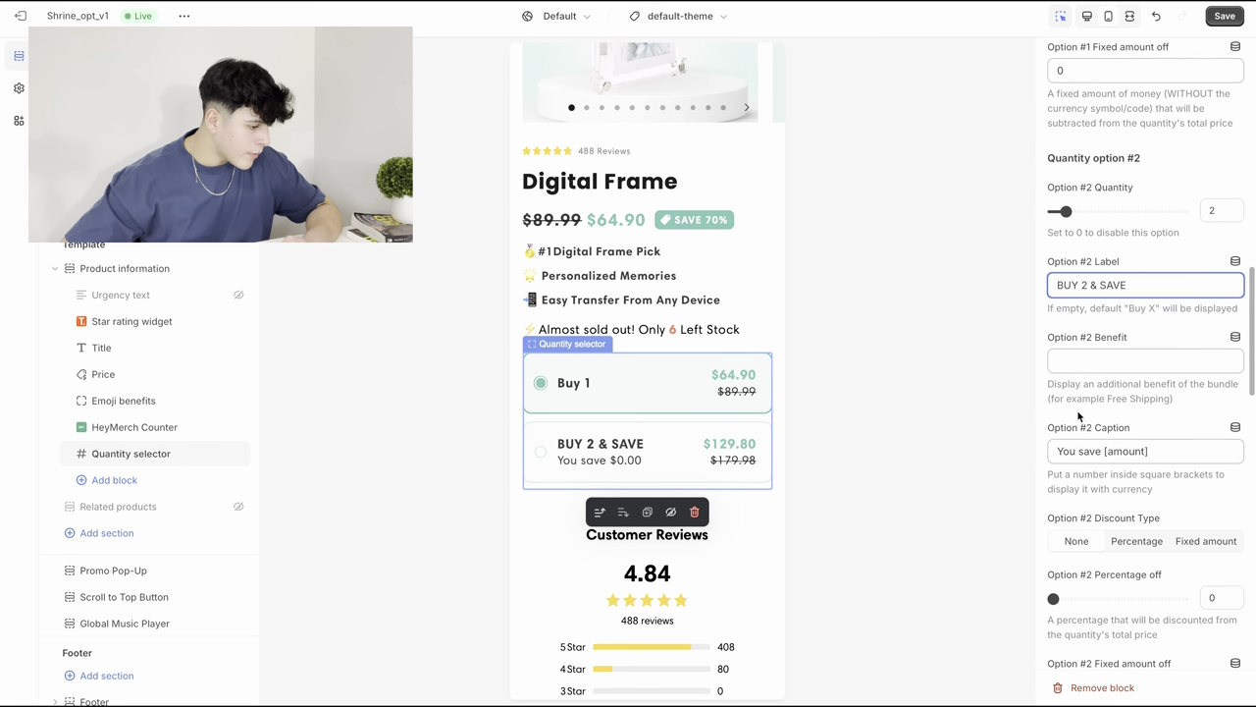
pyautogui.scroll(-4, 1087, 402)
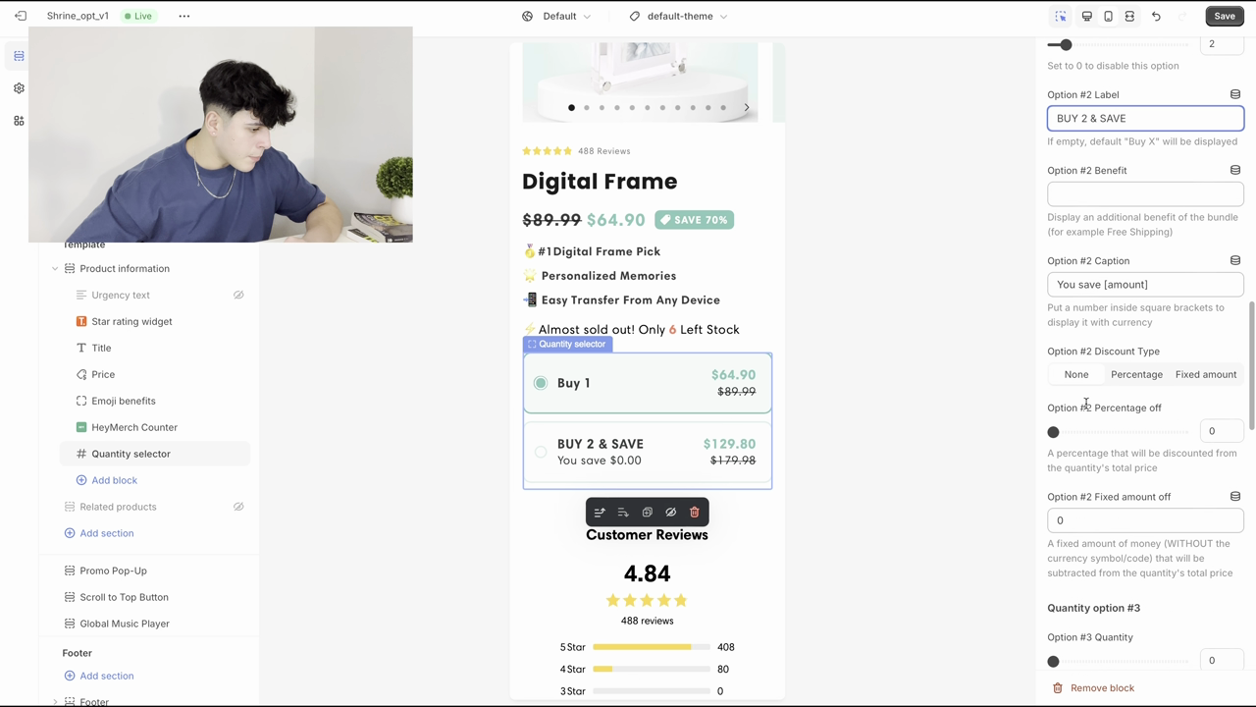
pyautogui.click(1114, 374)
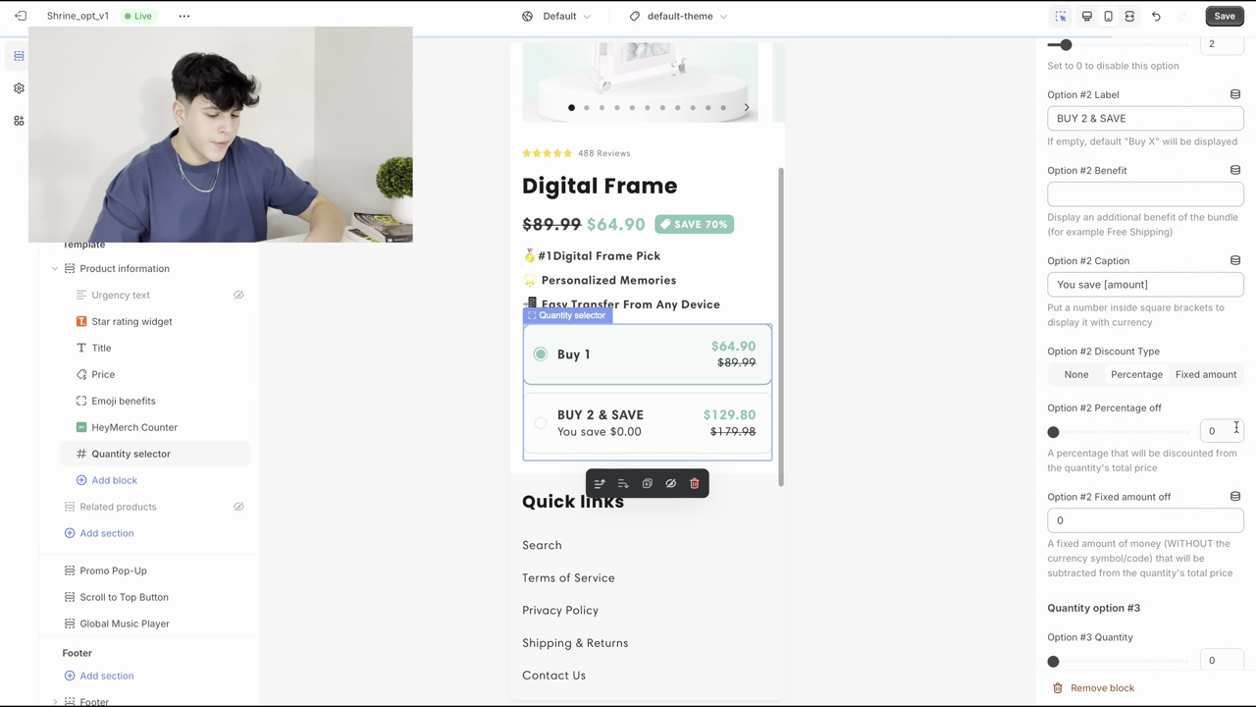
pyautogui.click(1236, 428)
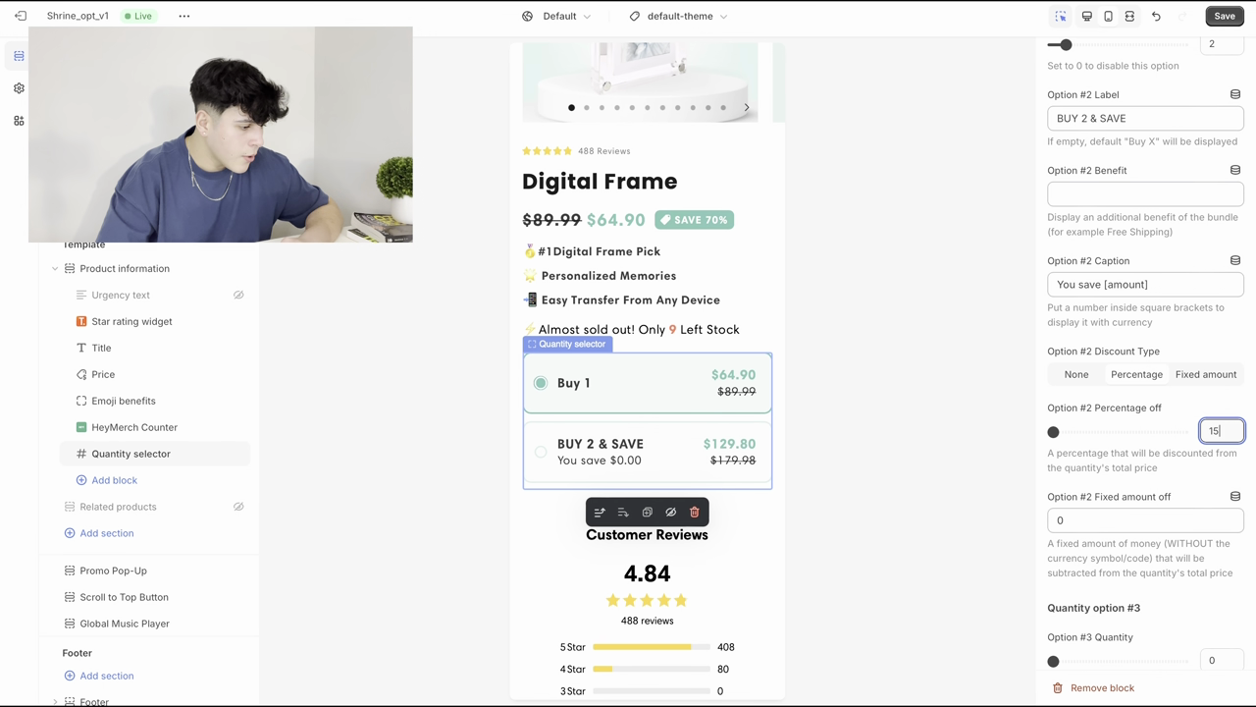
pyautogui.click(1212, 479)
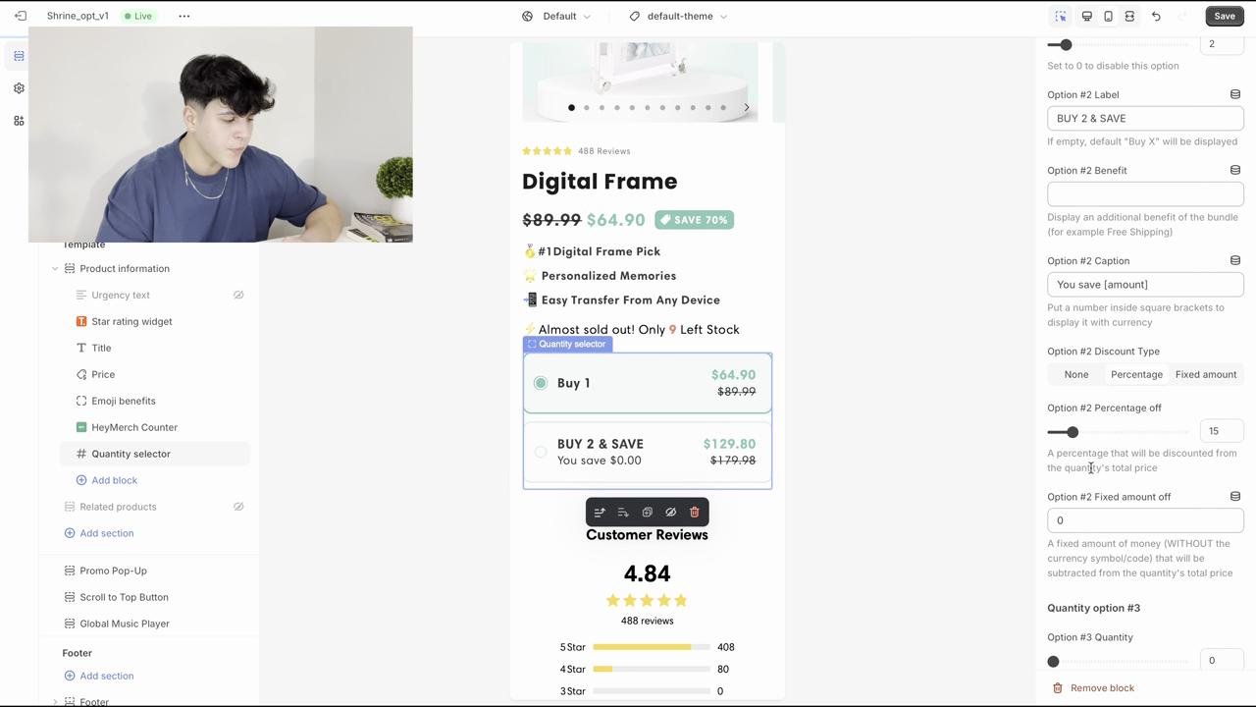
pyautogui.click(729, 435)
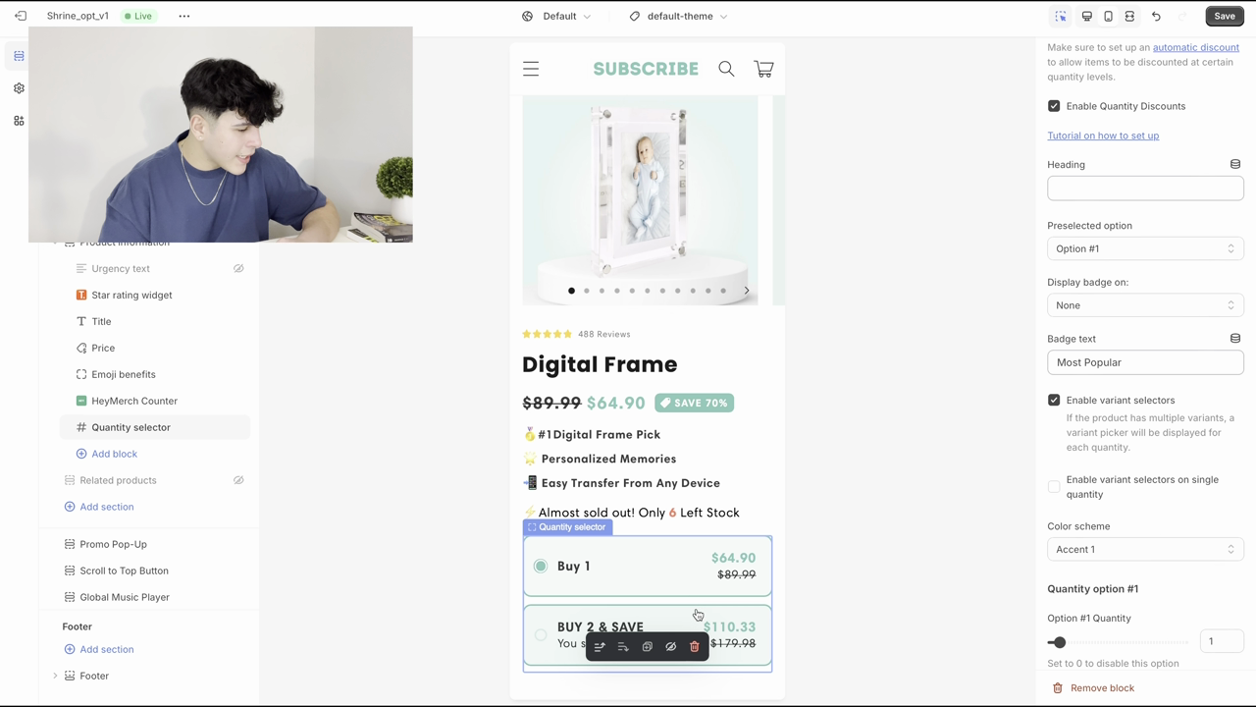
# Step: Display the Quantity selector's "Most Popular" badge on Option #2
pyautogui.scroll(-2, 1119, 344)
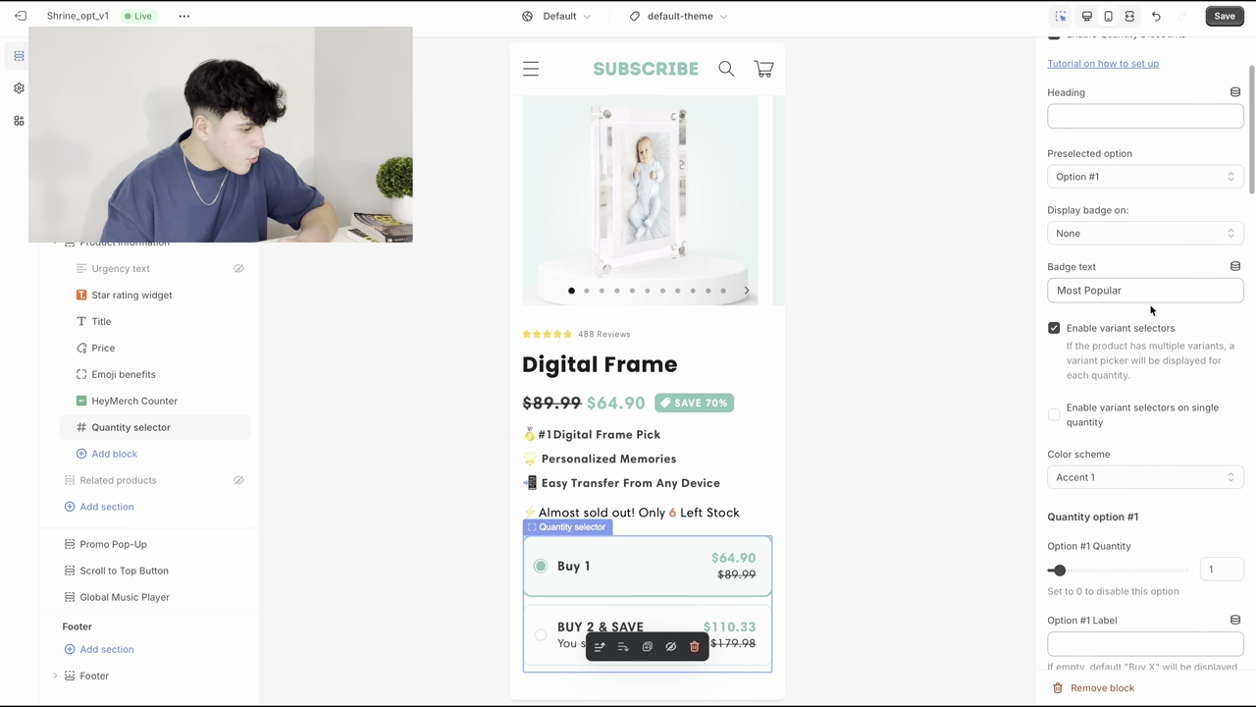
pyautogui.click(1101, 232)
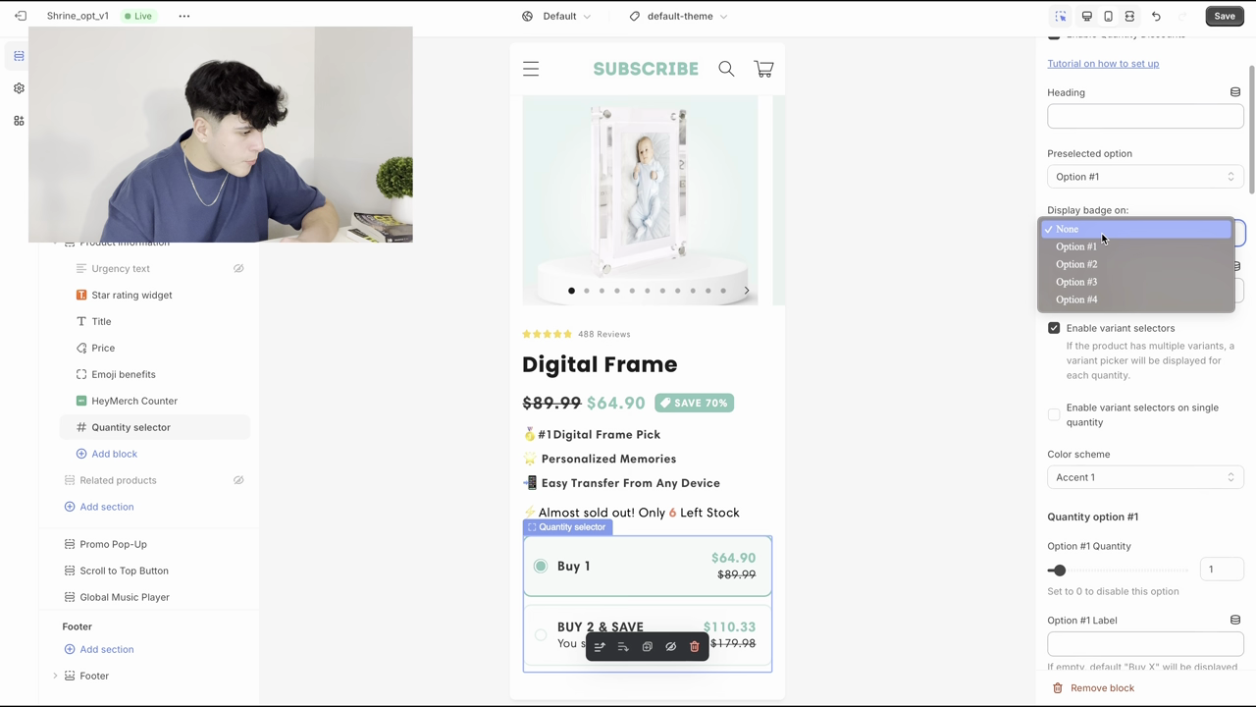
pyautogui.click(1093, 264)
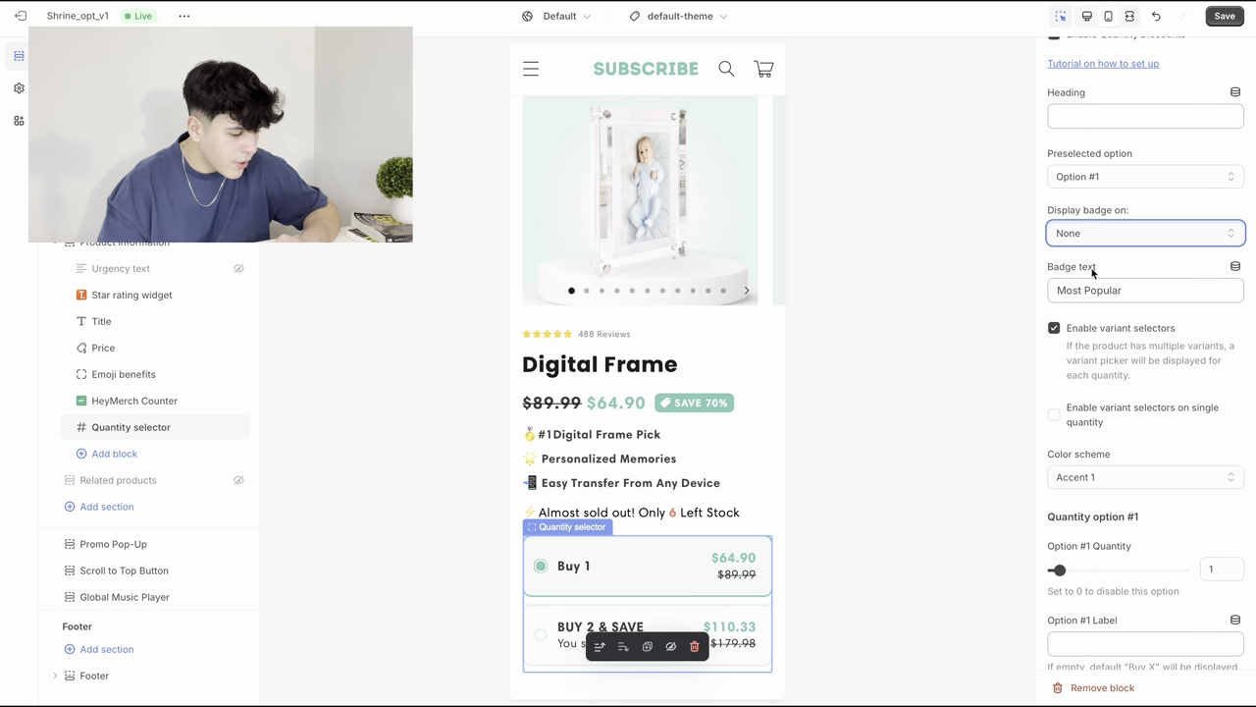
pyautogui.scroll(-2, 702, 496)
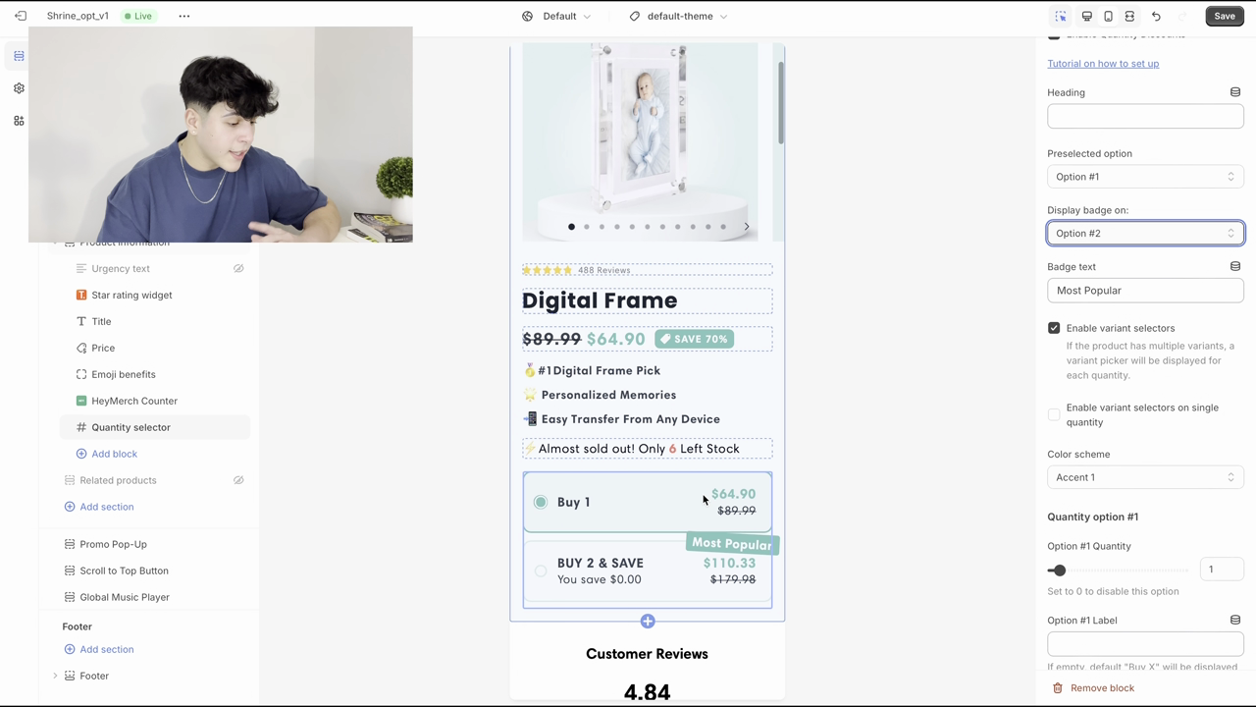
pyautogui.scroll(-1, 703, 494)
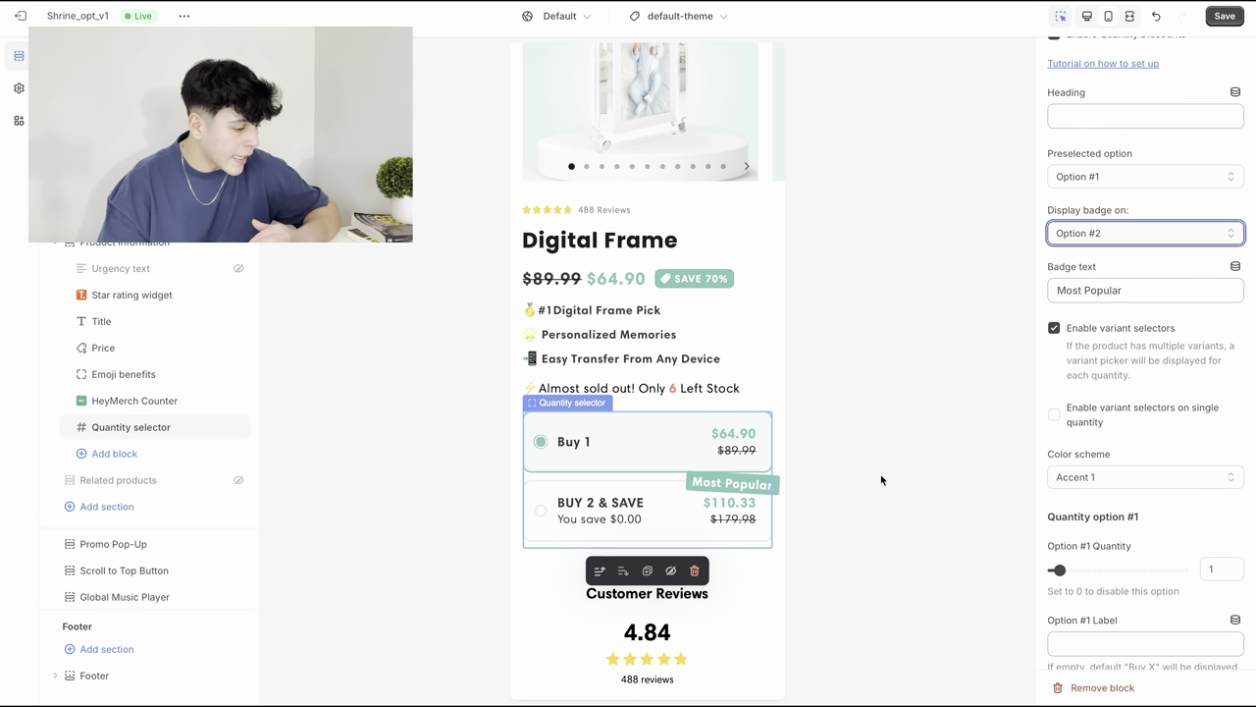
# Step: Set quantity option #1's benefit to "+ FREE SHIPPING" and clear the caption of option #2
pyautogui.scroll(-5, 1085, 255)
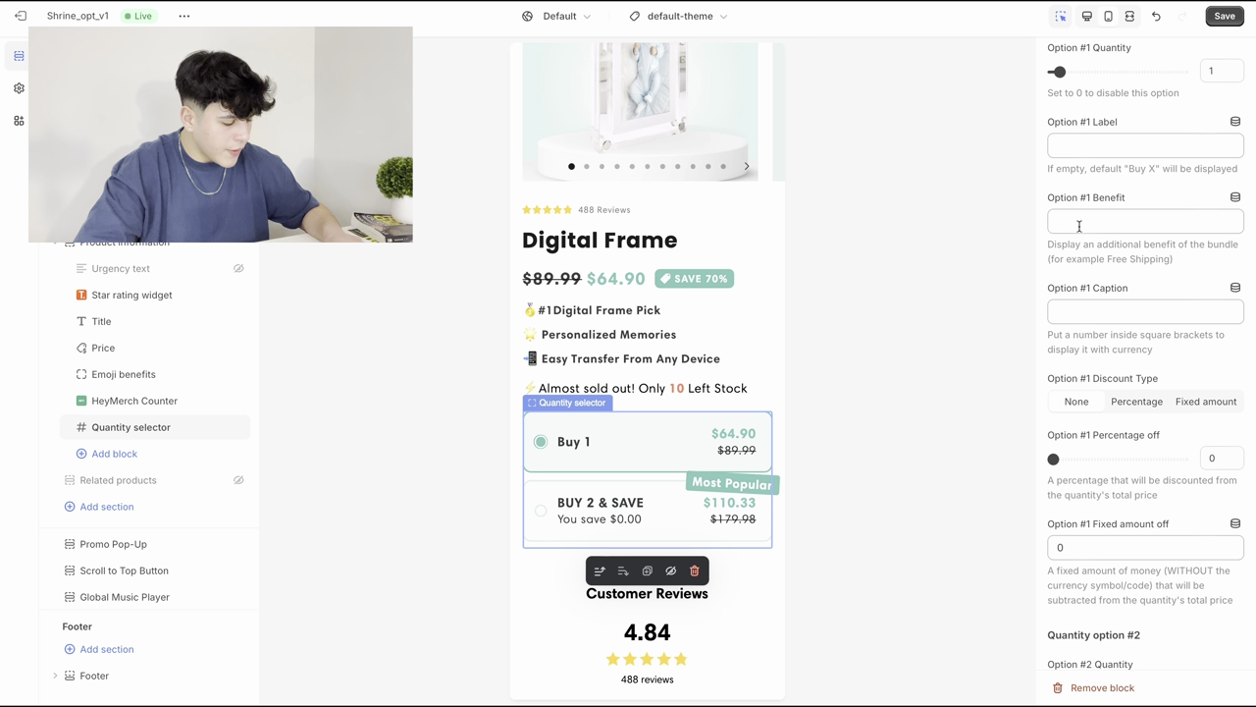
pyautogui.click(1078, 222)
pyautogui.write('+')
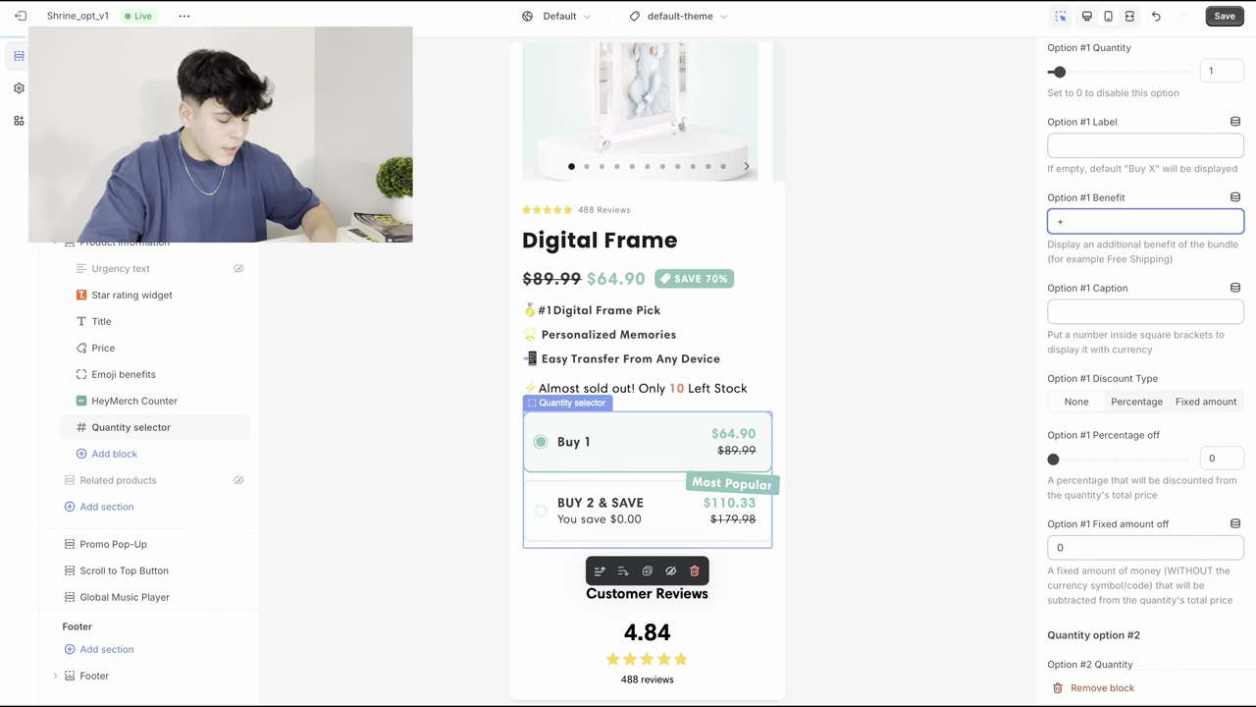
pyautogui.write(' FREE SHI')
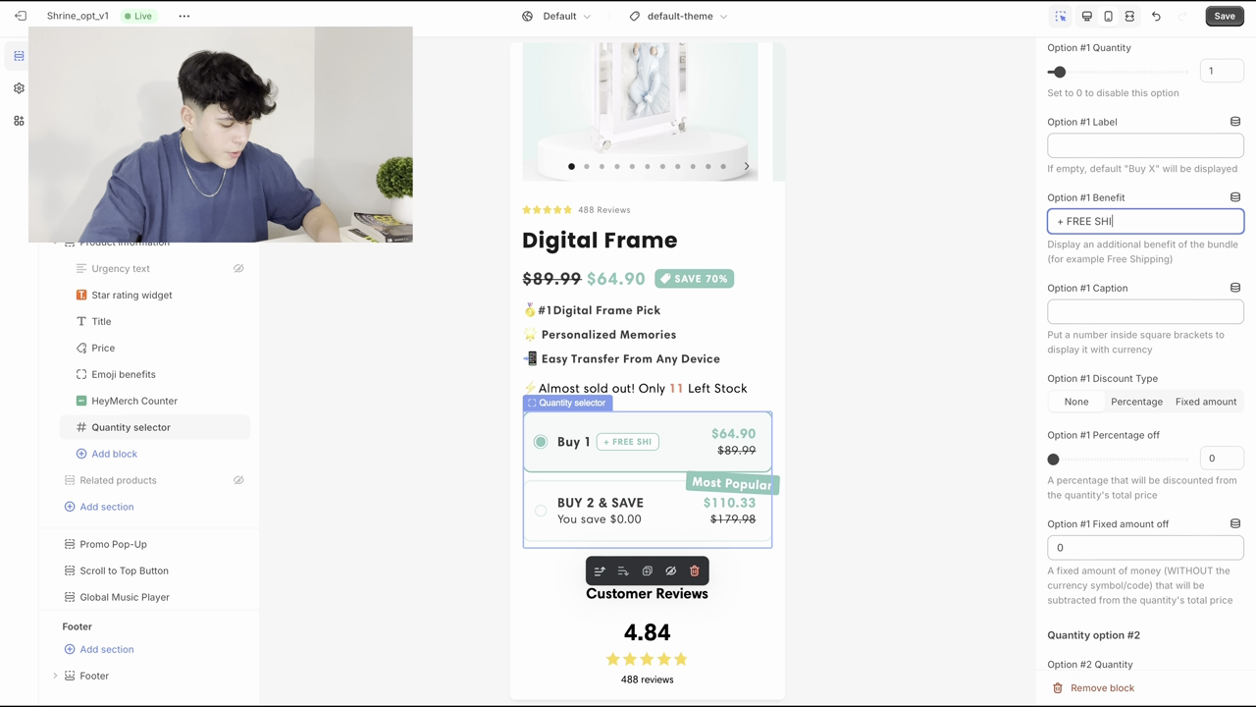
pyautogui.write('PPING')
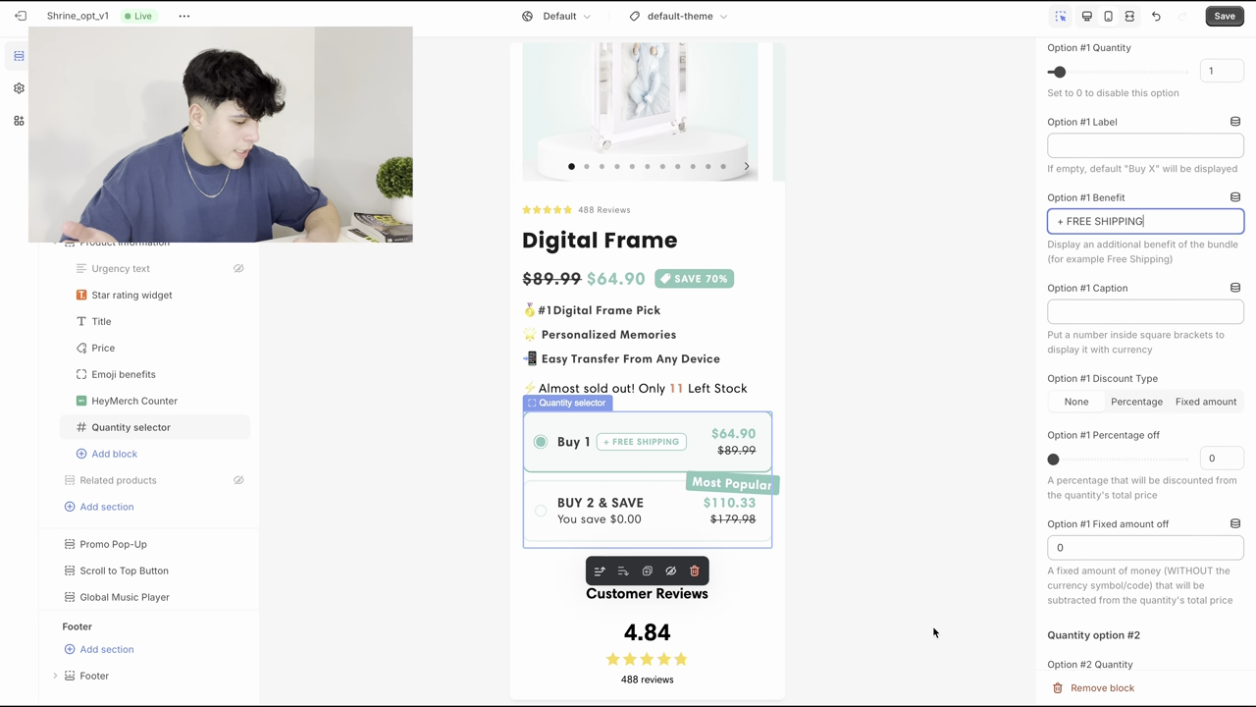
pyautogui.click(1080, 483)
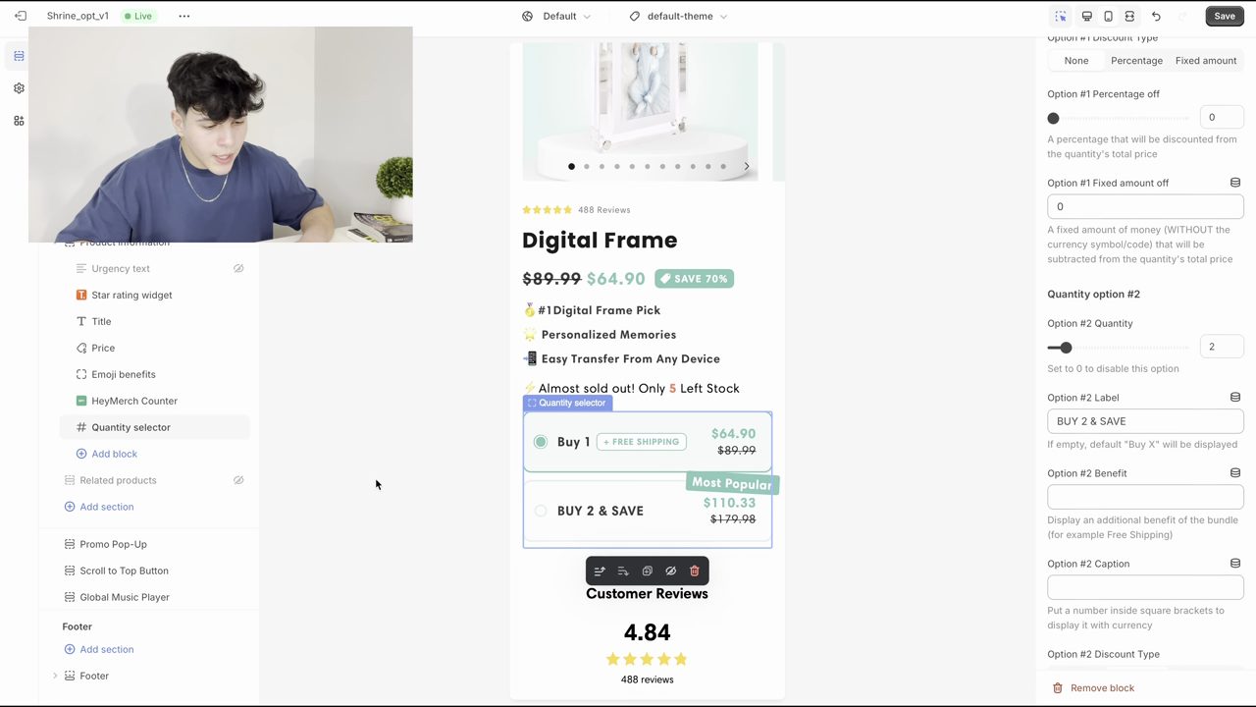
# Step: Add a Buy buttons block below the Quantity selector in Product information
pyautogui.click(116, 454)
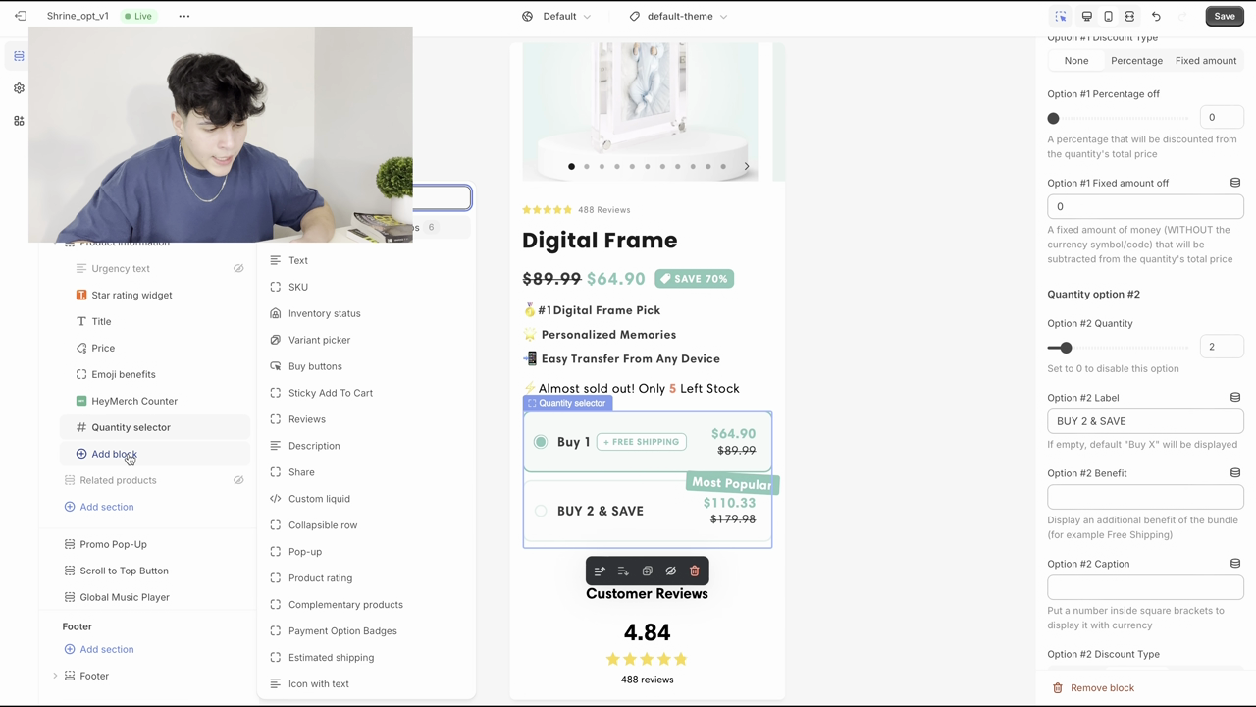
pyautogui.click(312, 366)
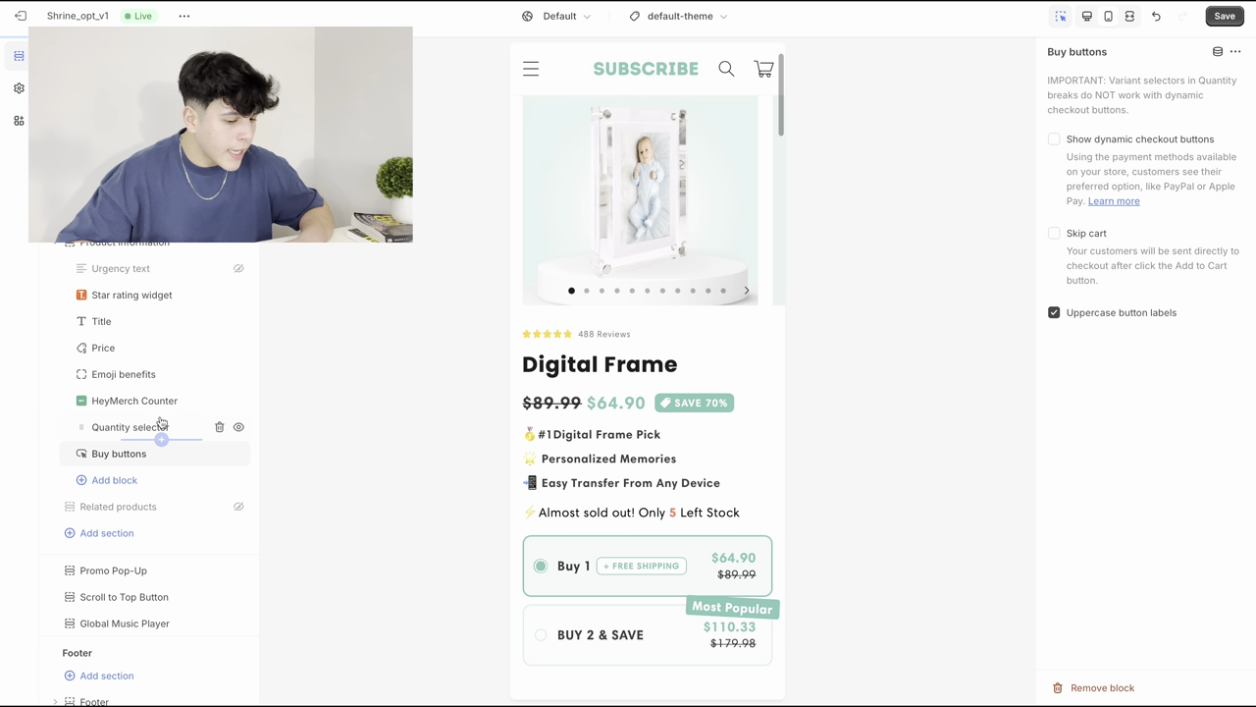
pyautogui.scroll(-2, 552, 502)
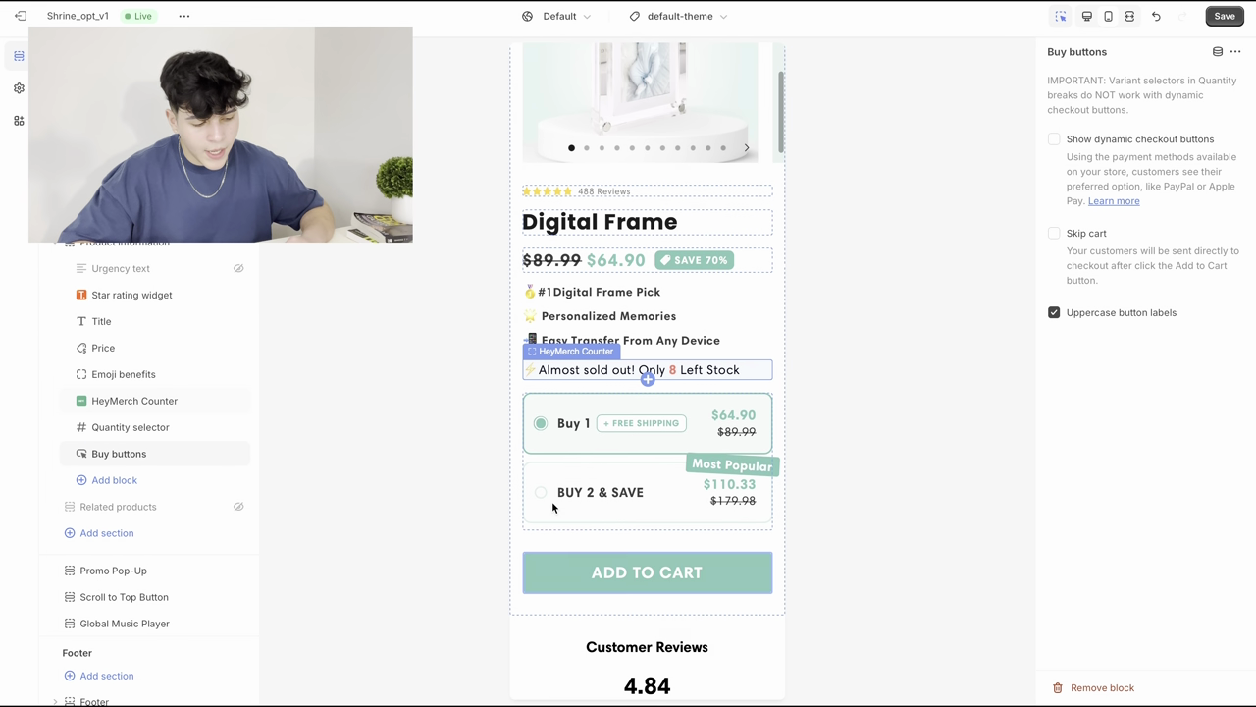
# Step: Review the product page preview from the promo ticker down to the customer reviews
pyautogui.scroll(3, 574, 519)
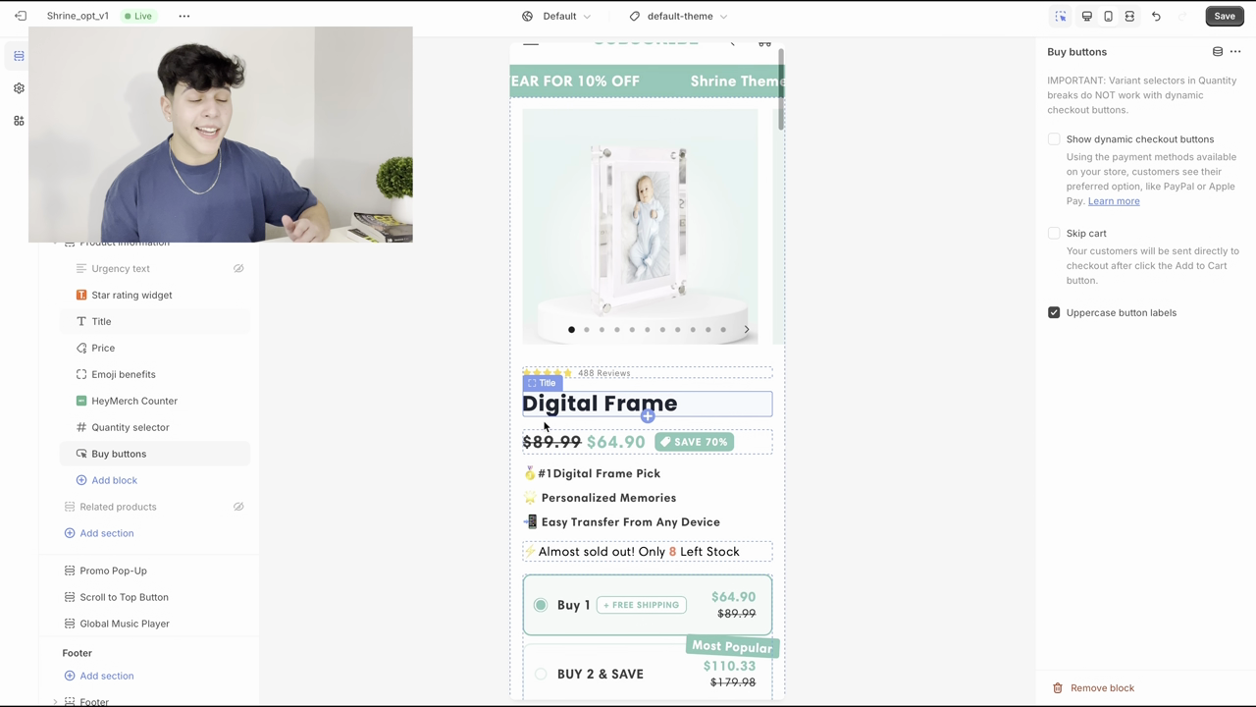
pyautogui.scroll(1, 547, 427)
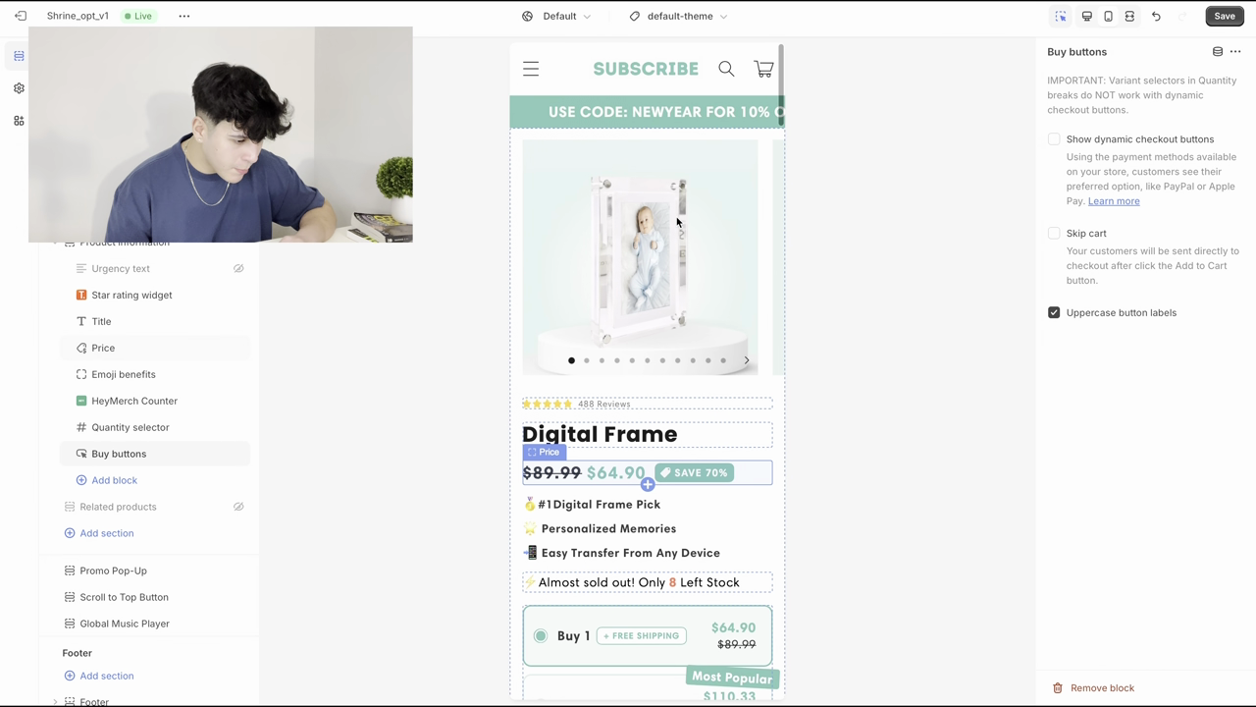
pyautogui.scroll(-2, 640, 351)
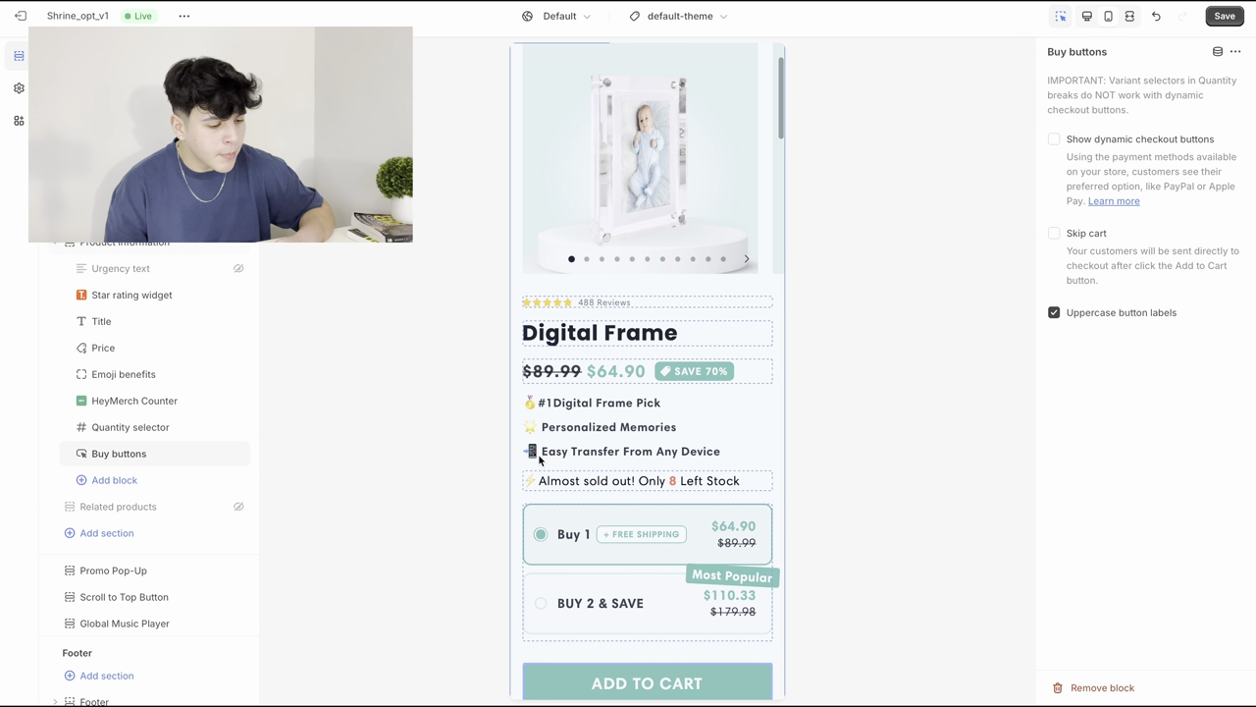
pyautogui.scroll(-2, 536, 452)
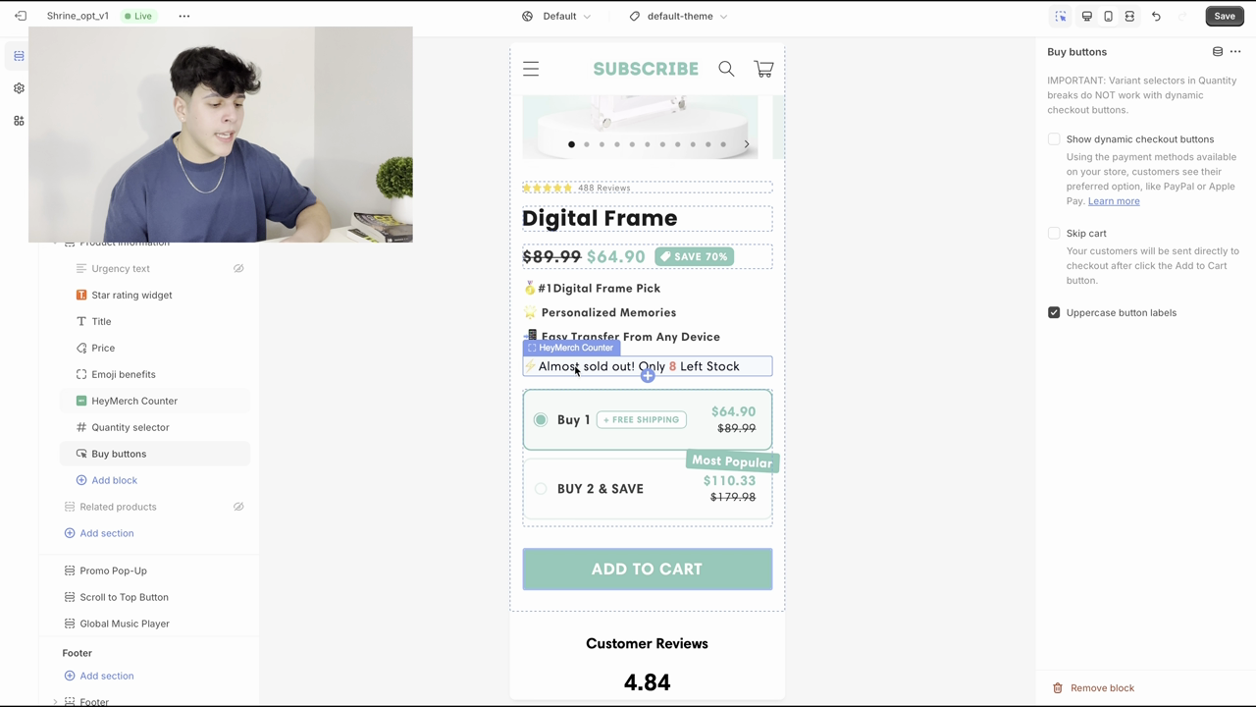
pyautogui.scroll(-5, 587, 512)
pyautogui.click(492, 429)
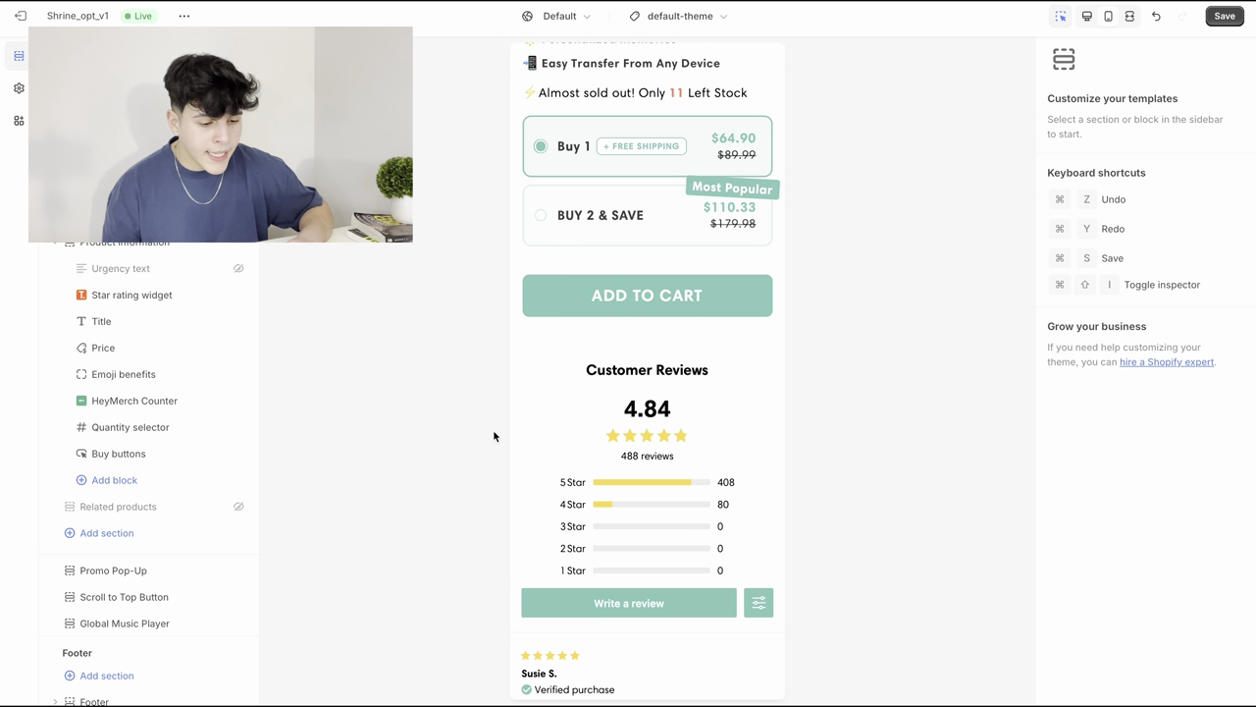
# Step: Add a Reviews block below the Buy buttons in Product information and open its settings
pyautogui.click(188, 480)
pyautogui.click(307, 418)
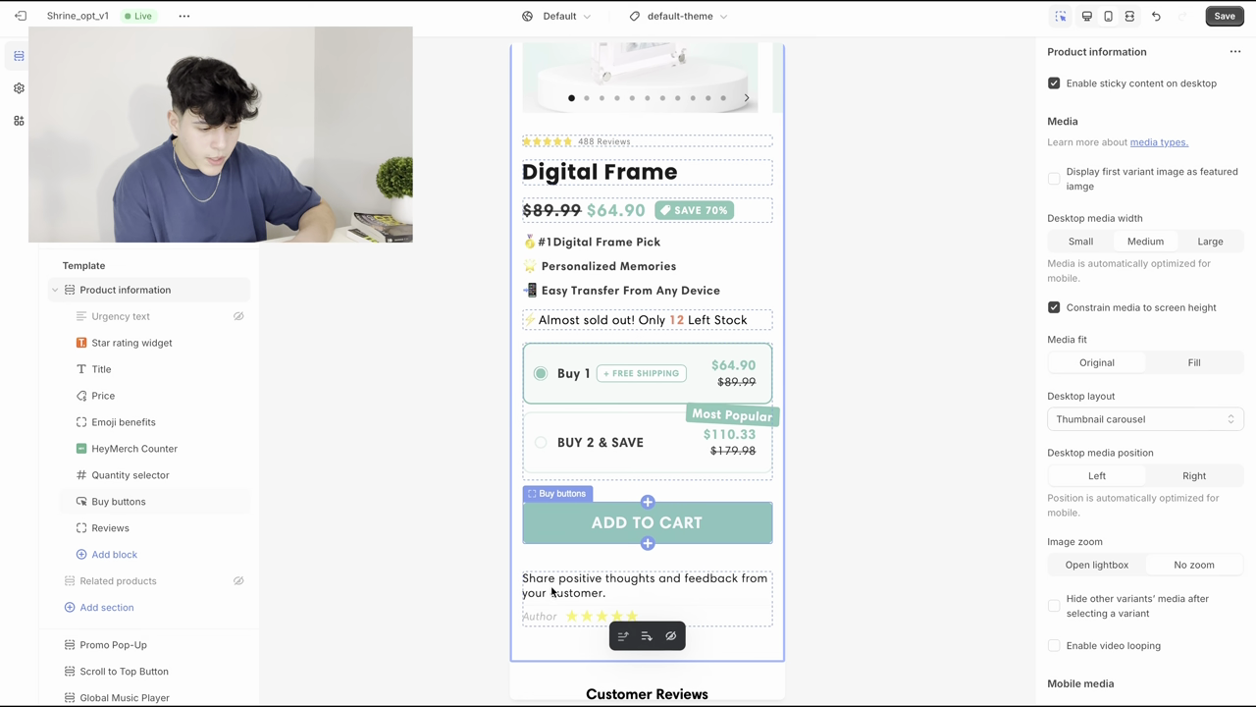
pyautogui.click(110, 528)
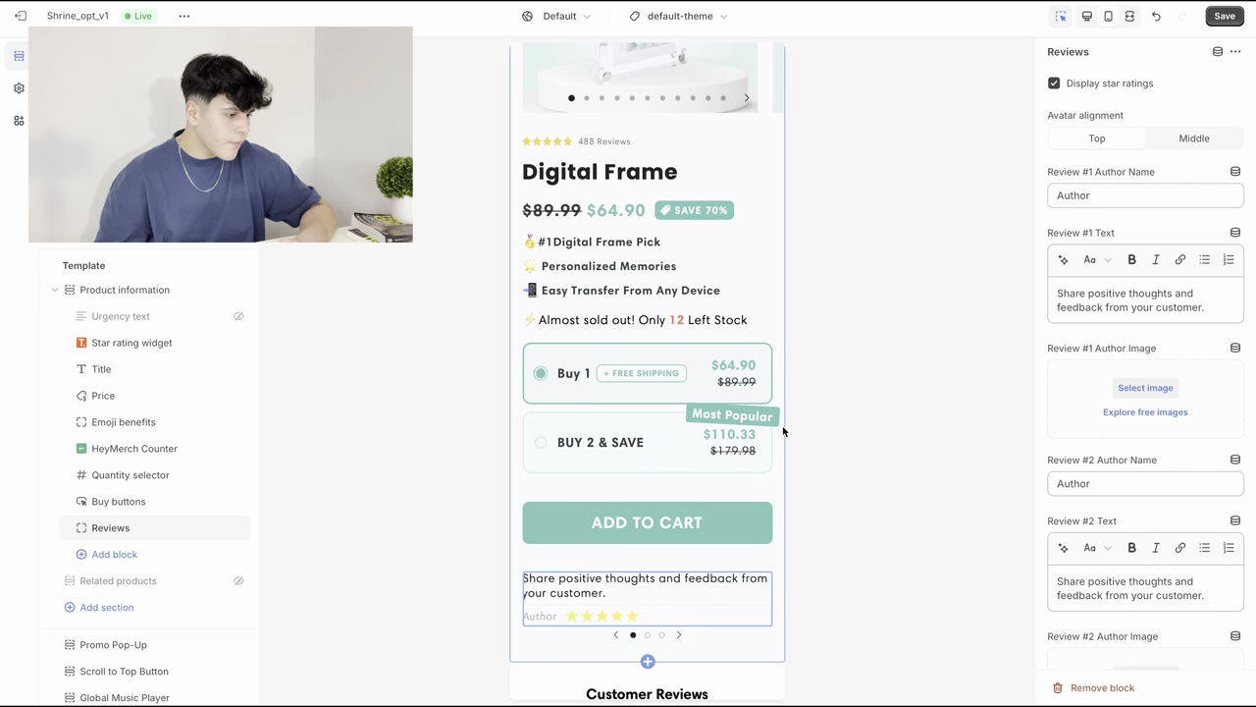
# Step: Replace the placeholder author name of review #1 with the reviewer's first name
pyautogui.click(1125, 194)
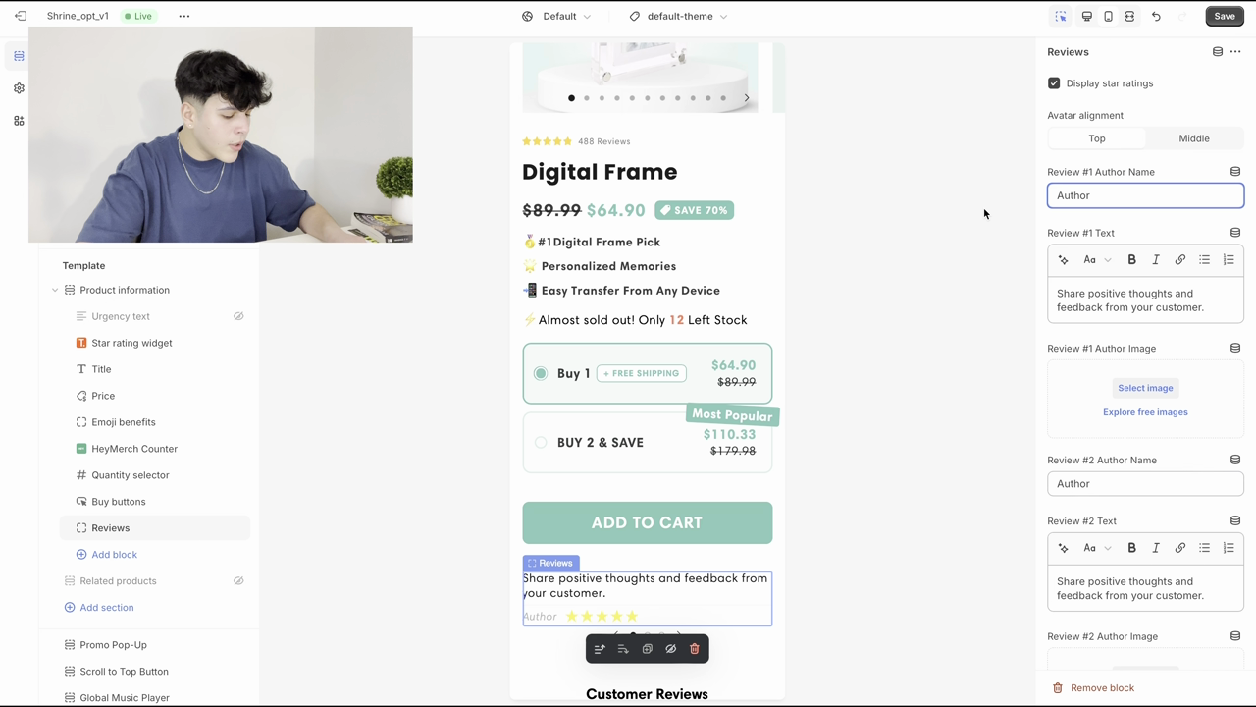
pyautogui.hotkey('ctrl', 'a')
pyautogui.press('BackSpace')
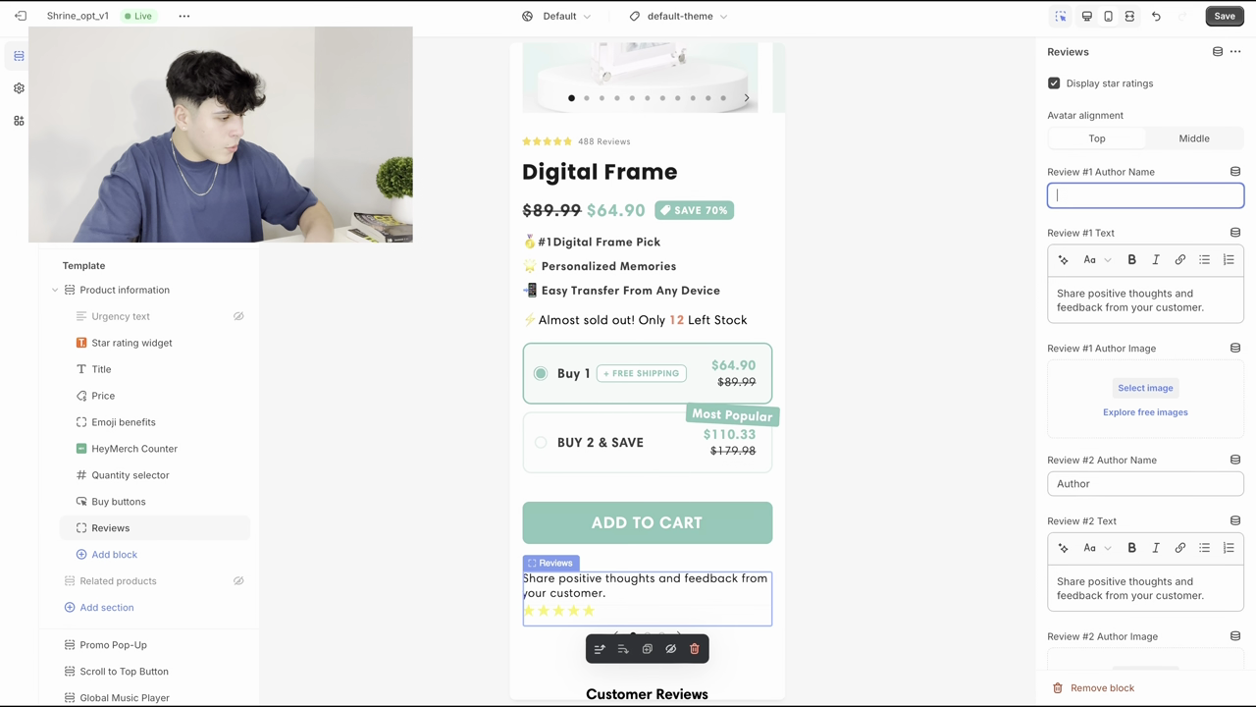
pyautogui.write('Lucas')
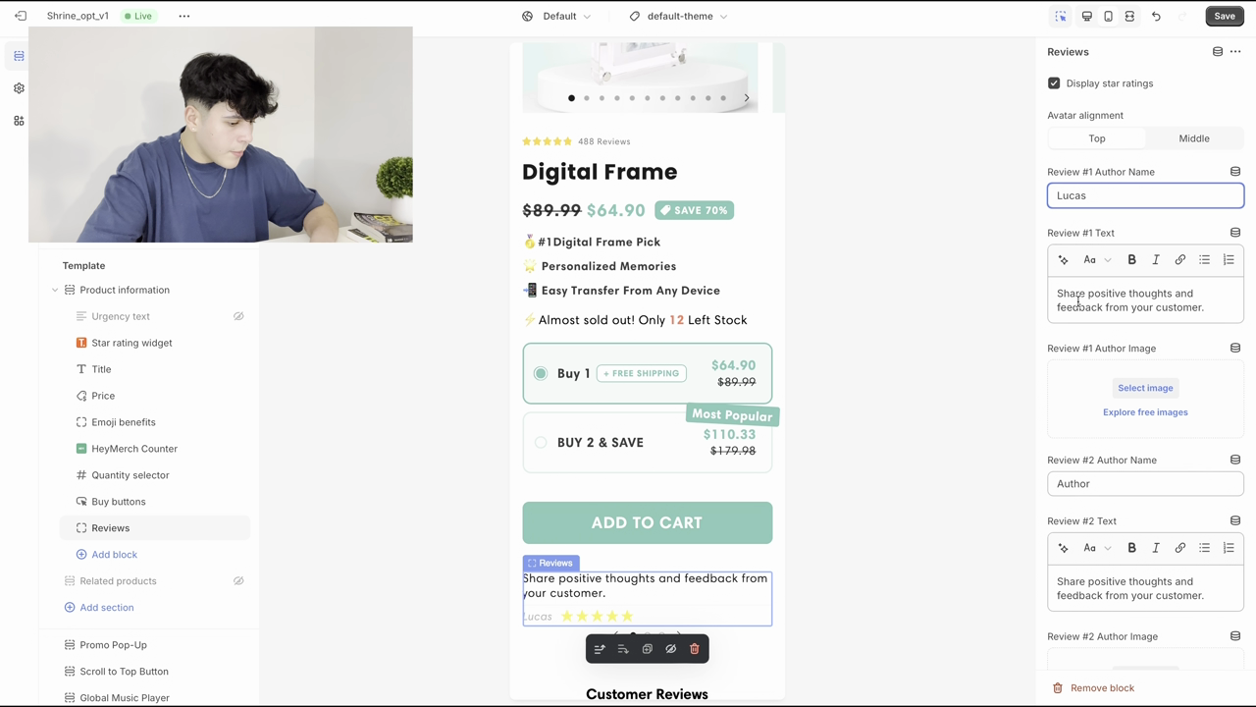
# Step: Set review #1's text to "LOVED THIS PRODUCT!" and its author image to grey-woman-on-steps
pyautogui.click(1079, 302)
pyautogui.hotkey('ctrl', 'a')
pyautogui.press('BackSpace')
pyautogui.write('L')
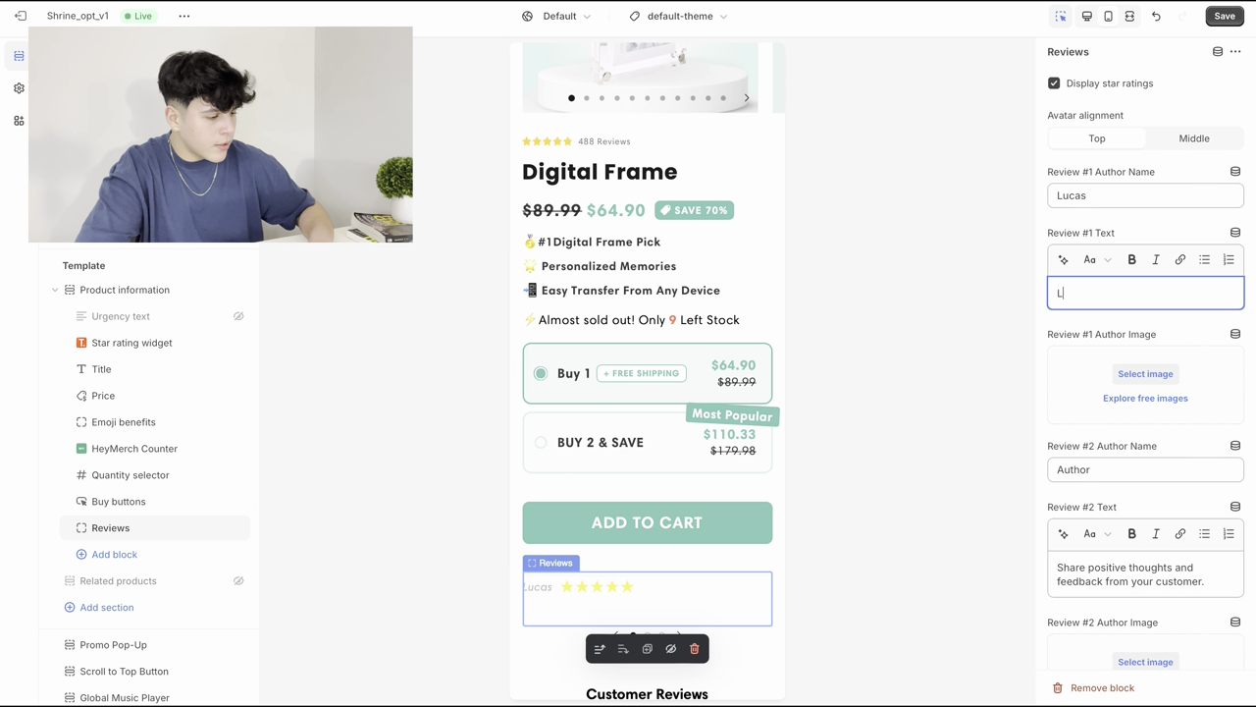
pyautogui.write('OVED THIS')
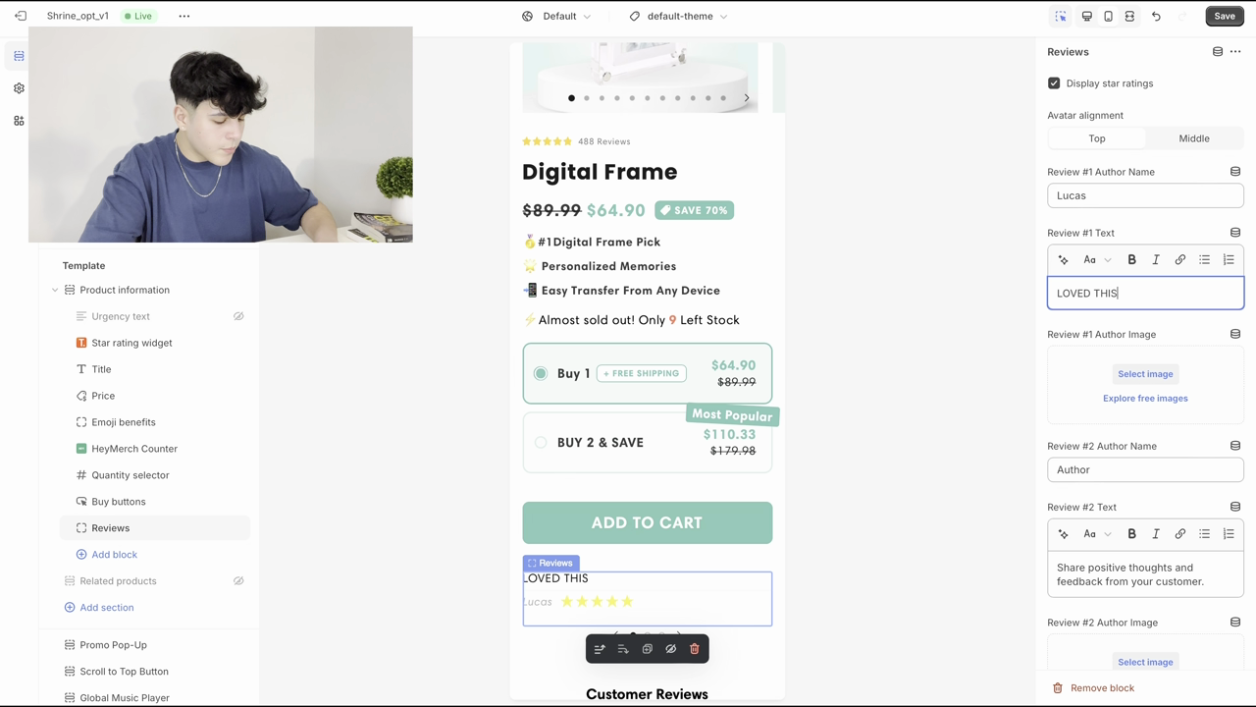
pyautogui.write(' PRODUCT!')
pyautogui.scroll(-1, 1101, 234)
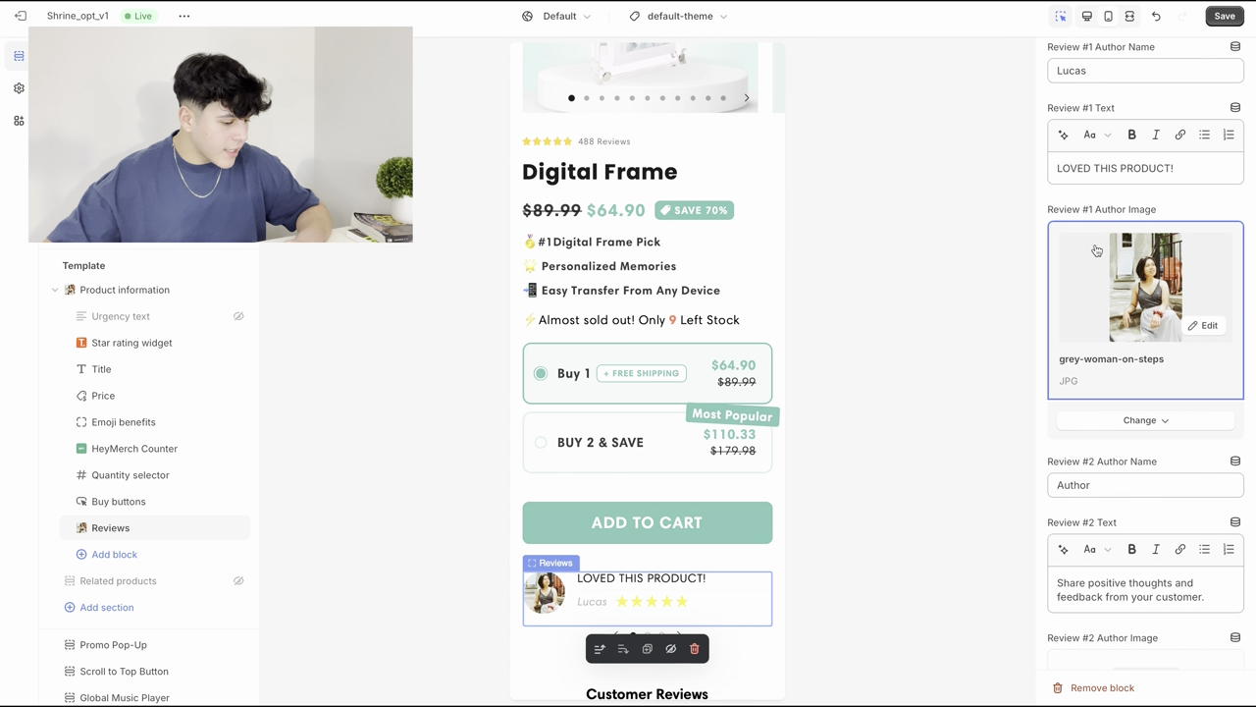
# Step: Replace review #1's author name with a woman's first name to match the author image
pyautogui.scroll(1, 1080, 162)
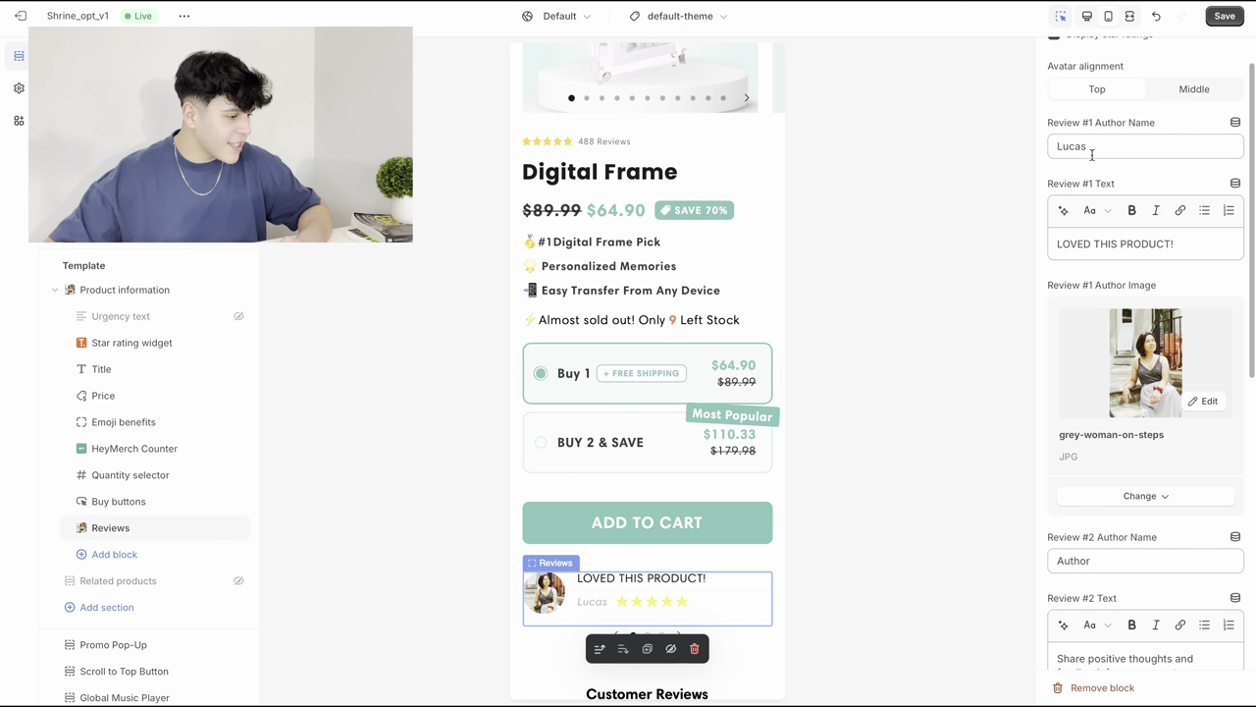
pyautogui.doubleClick(1088, 144)
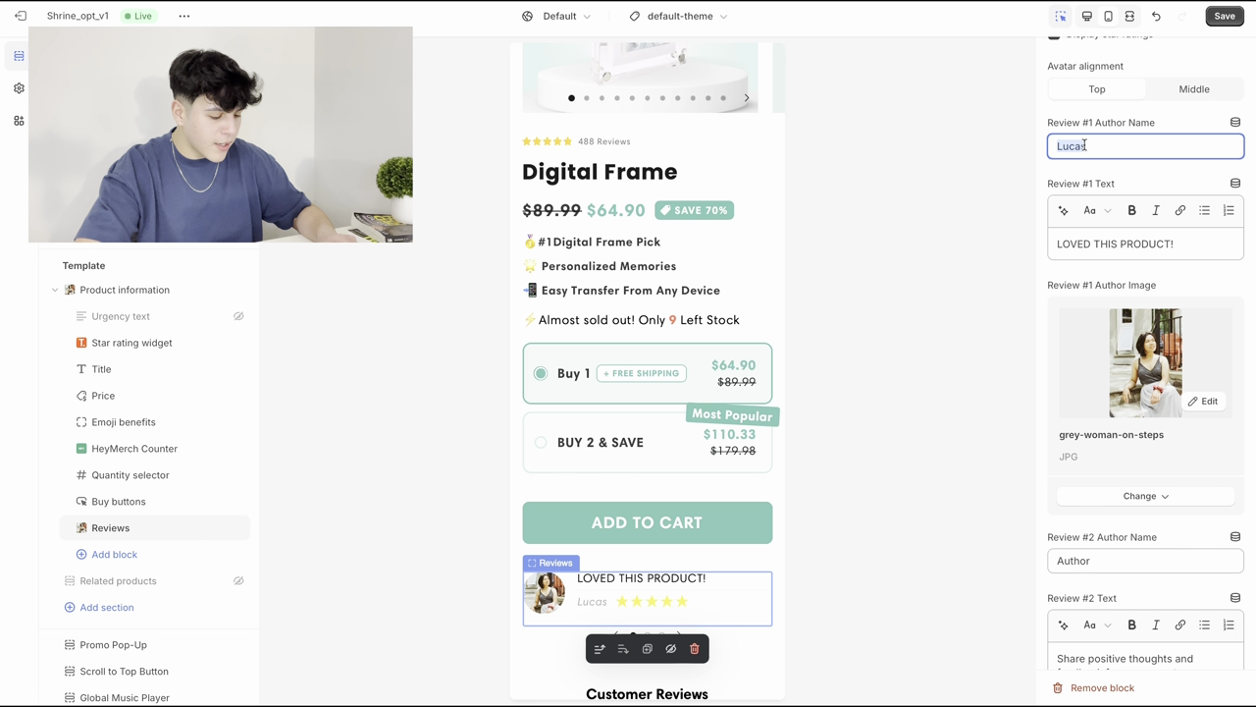
pyautogui.write('Ana')
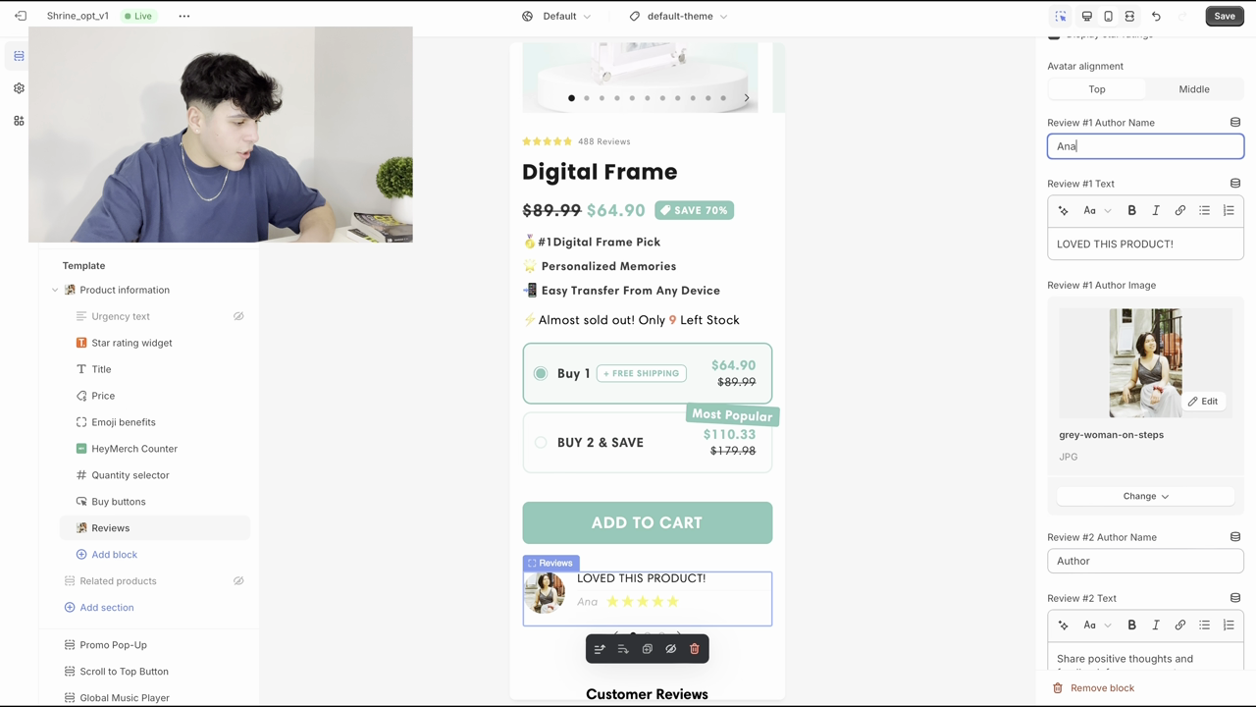
pyautogui.click(943, 283)
# Step: Replace review #2's placeholder author with a first name and insert filler letters into the word "from" in its review text
pyautogui.scroll(-4, 668, 456)
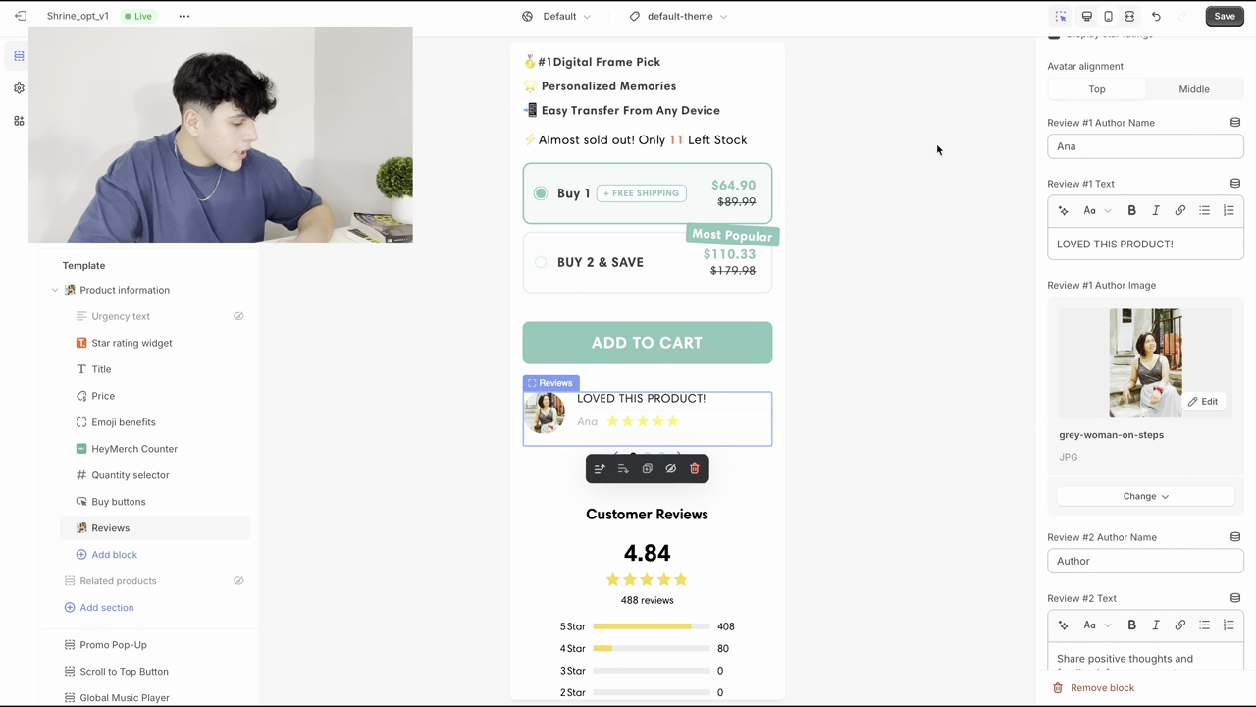
pyautogui.scroll(-3, 1246, 370)
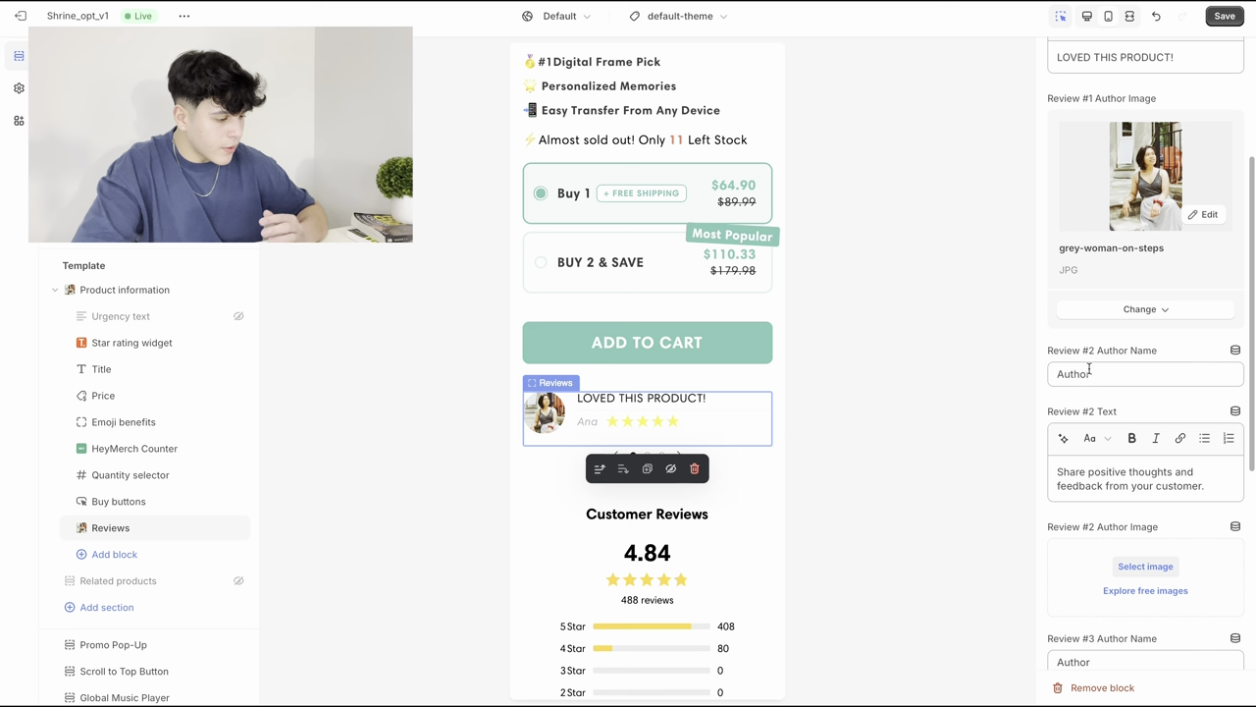
pyautogui.click(1088, 373)
pyautogui.hotkey('ctrl', 'a')
pyautogui.write('Lu')
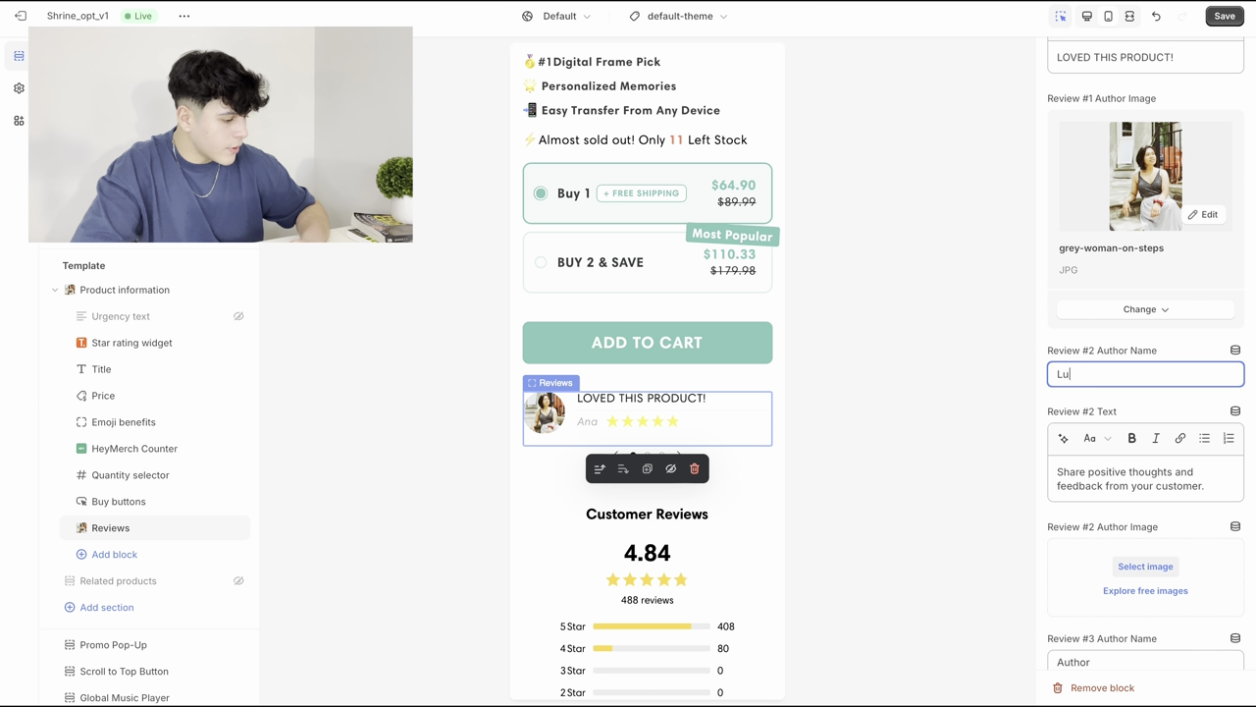
pyautogui.click(1122, 481)
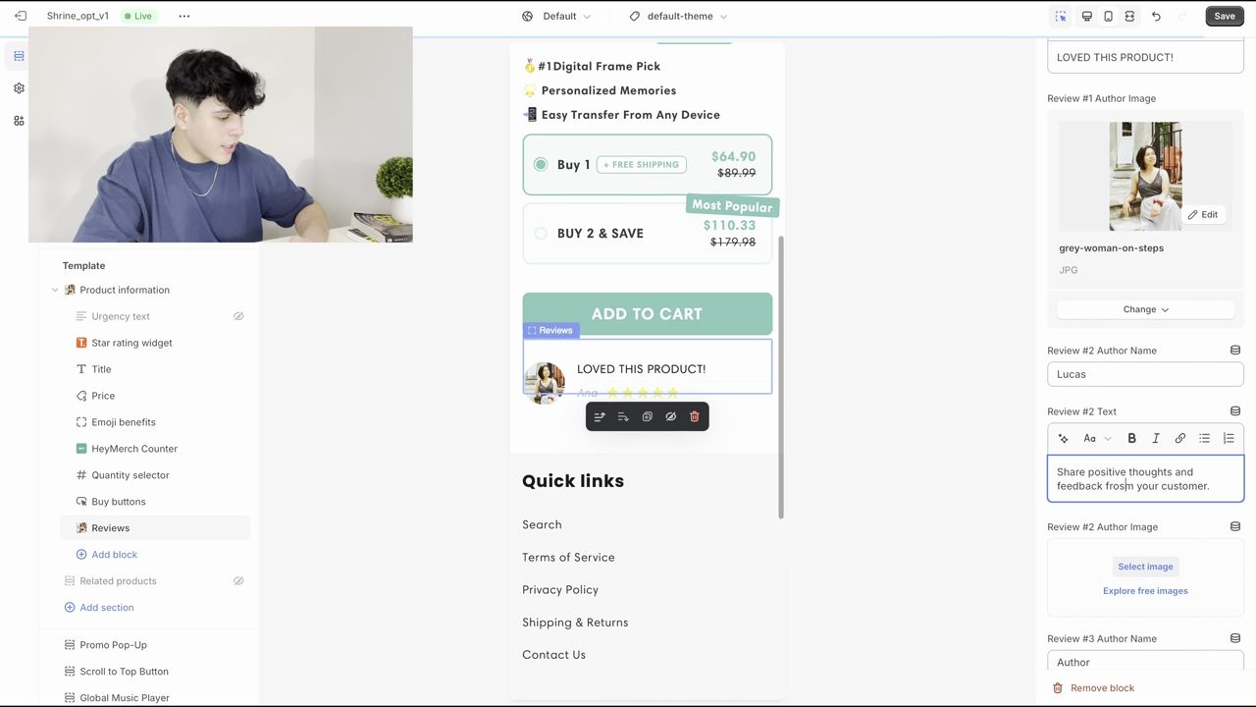
pyautogui.write('sdsdfsd')
pyautogui.scroll(-2, 1139, 478)
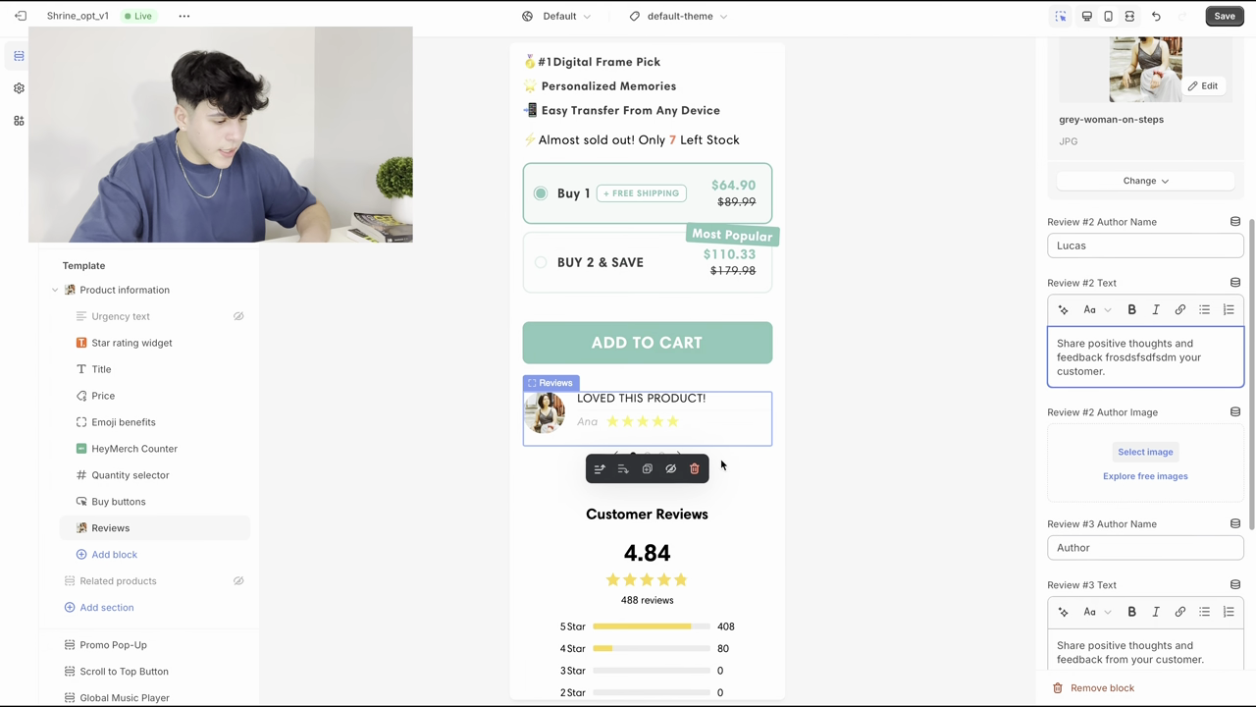
# Step: Check review #2 in the preview's review carousel and look over the product page from the image gallery to the reviews
pyautogui.click(682, 457)
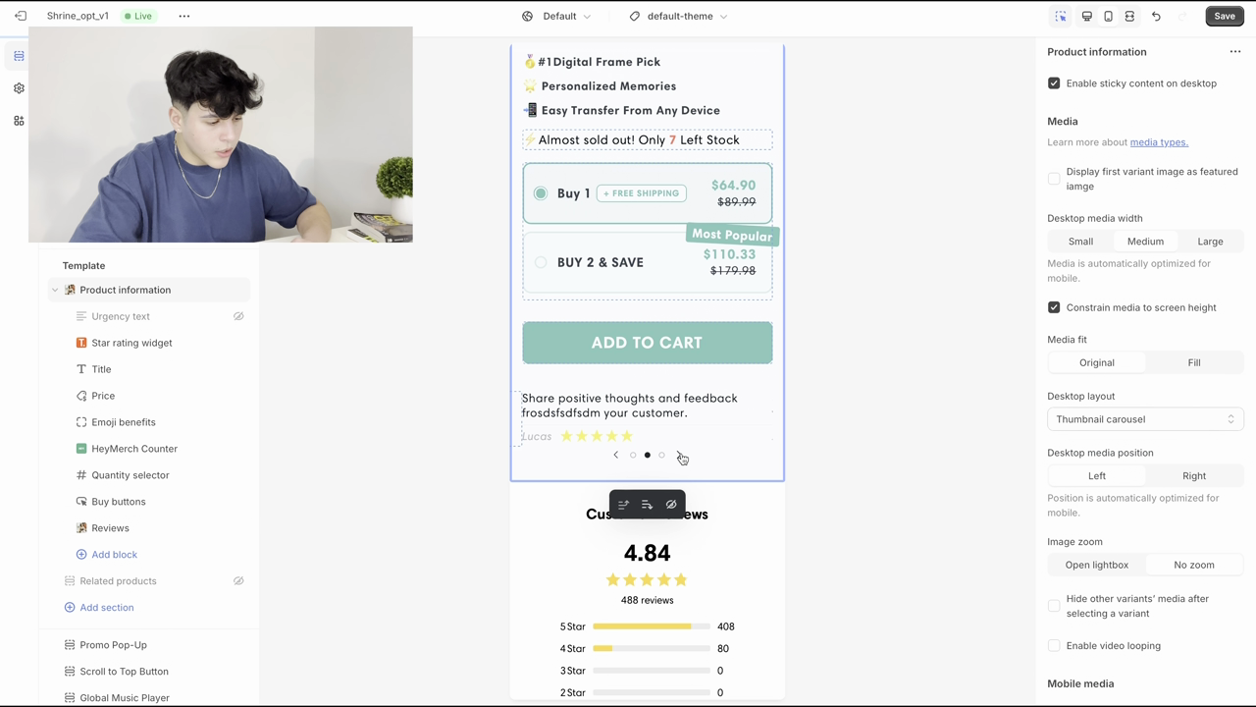
pyautogui.click(676, 457)
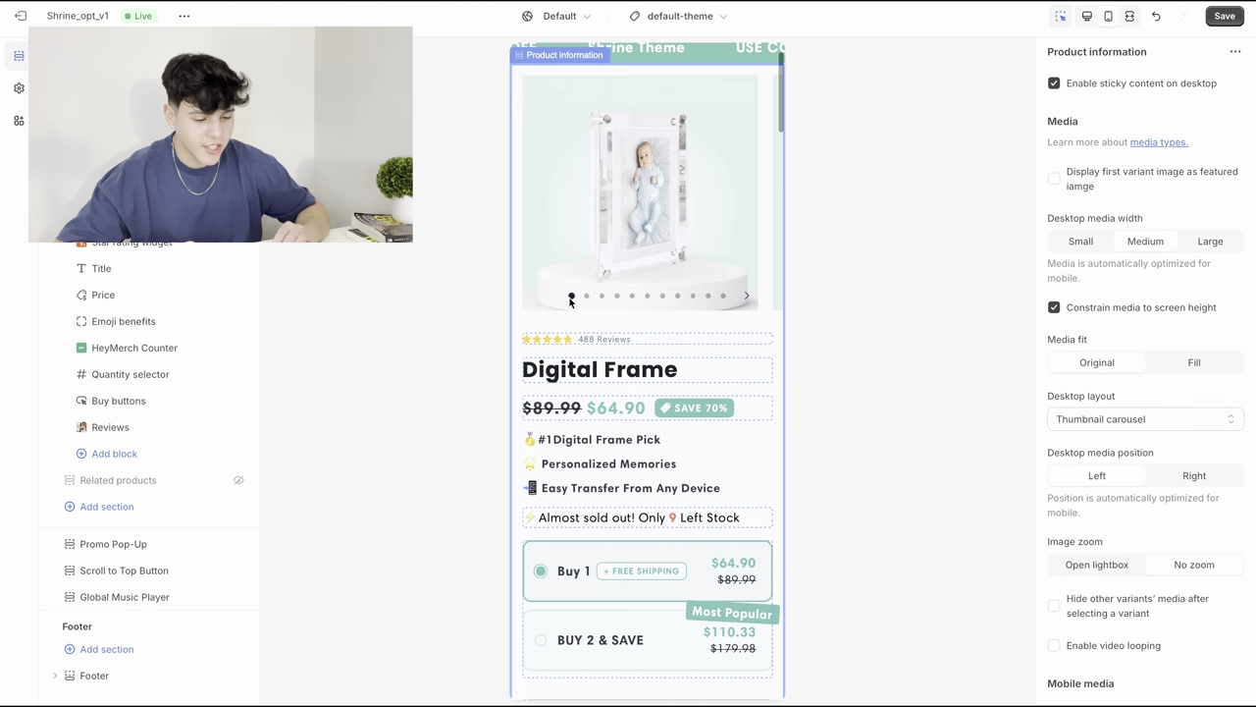
pyautogui.scroll(-5, 628, 331)
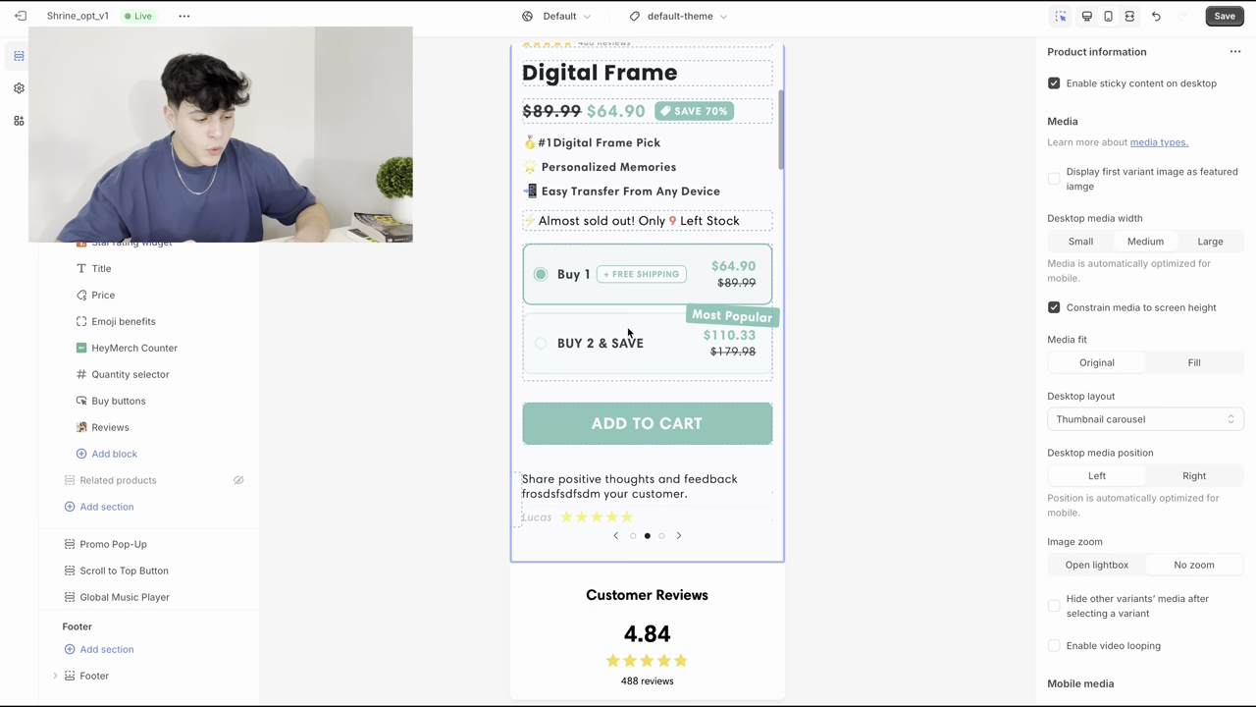
# Step: Add a Rich text section below Related products and delete its text and Buttons blocks
pyautogui.click(106, 508)
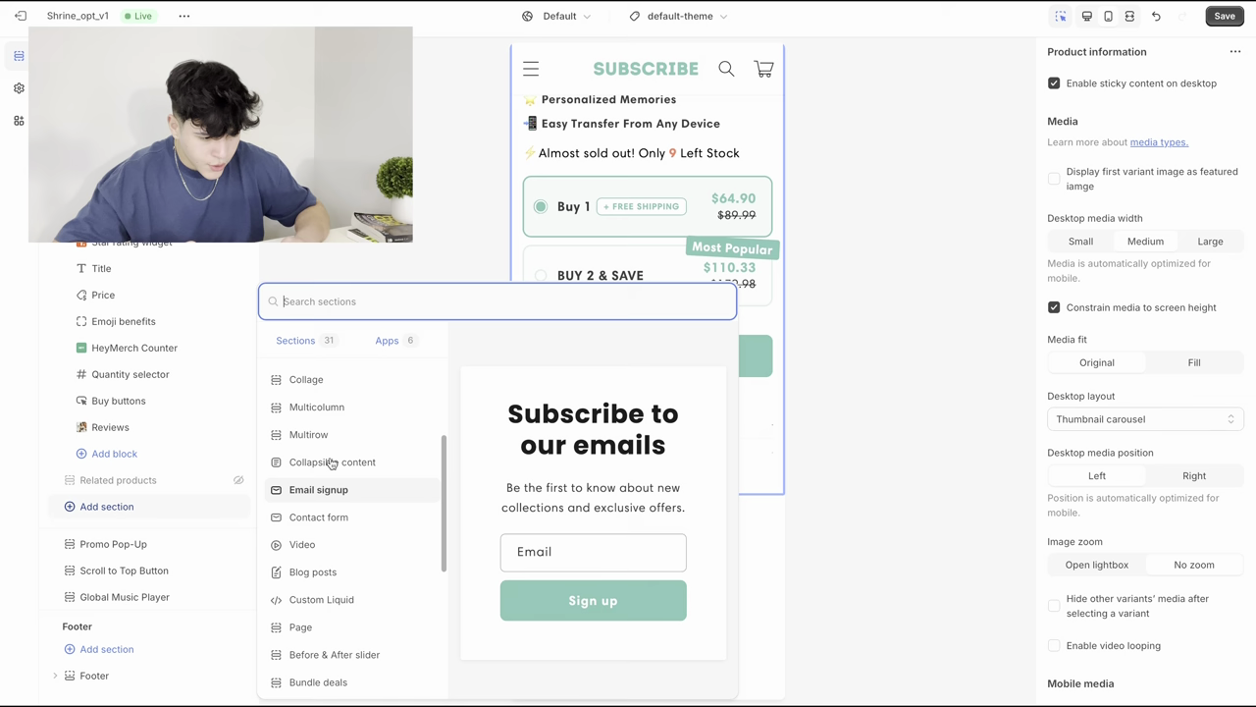
pyautogui.scroll(4, 312, 466)
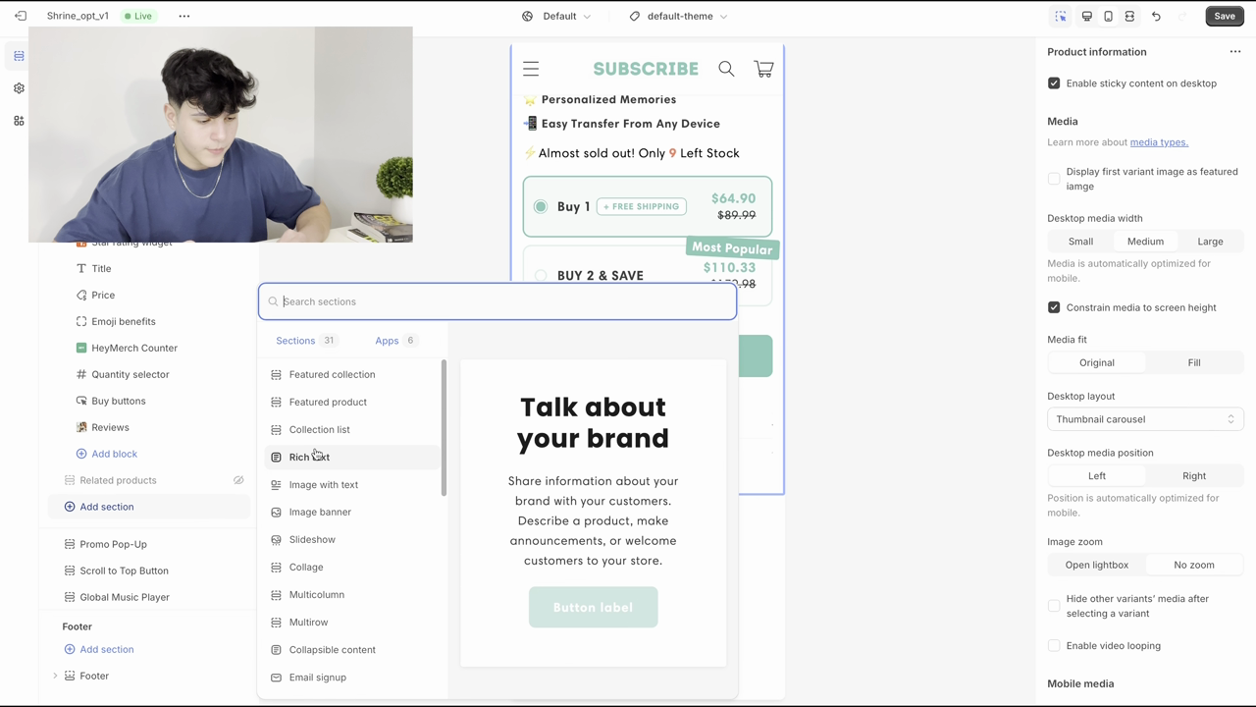
pyautogui.click(314, 456)
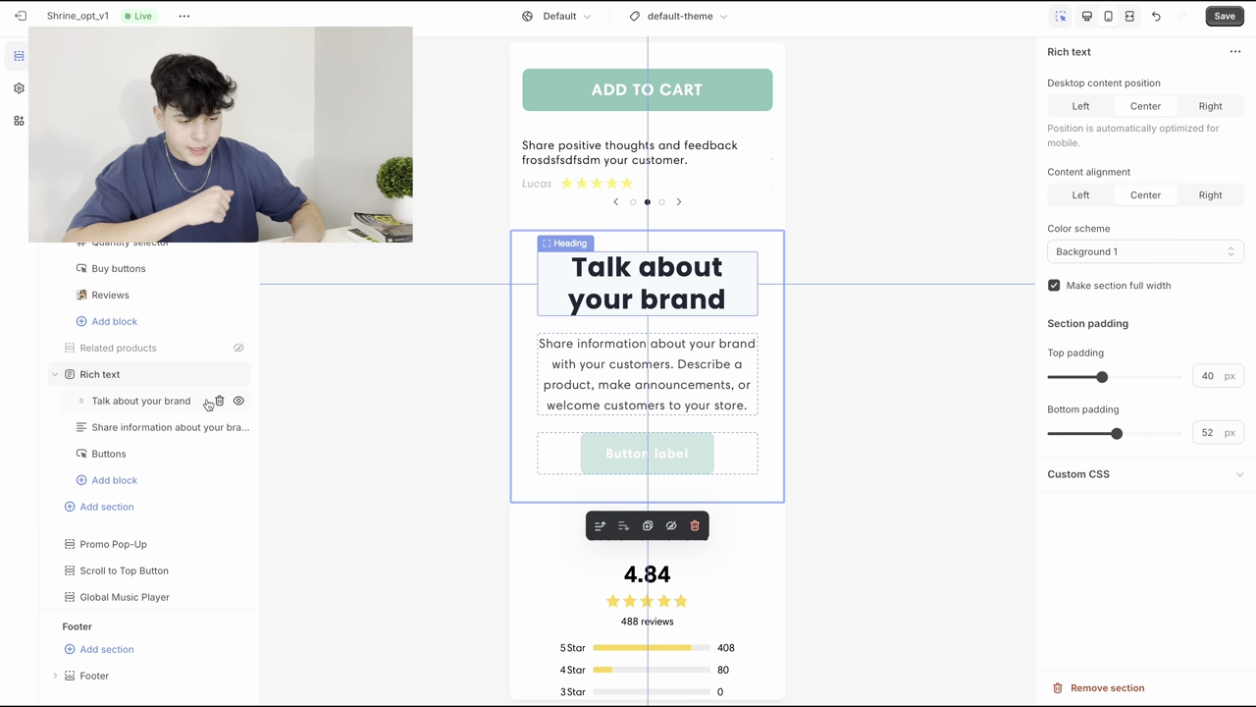
pyautogui.click(219, 453)
pyautogui.click(219, 454)
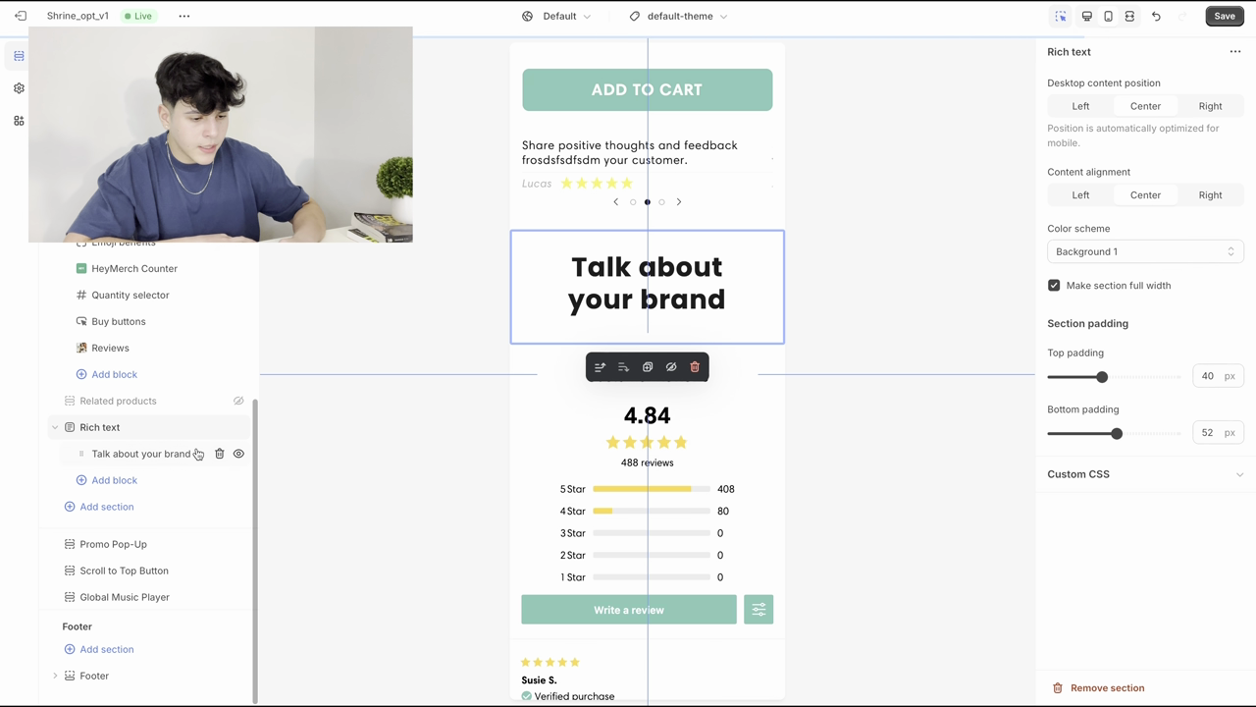
# Step: Replace the Rich text section's heading with "WHAT MAKES US DIFFERENT"
pyautogui.click(186, 456)
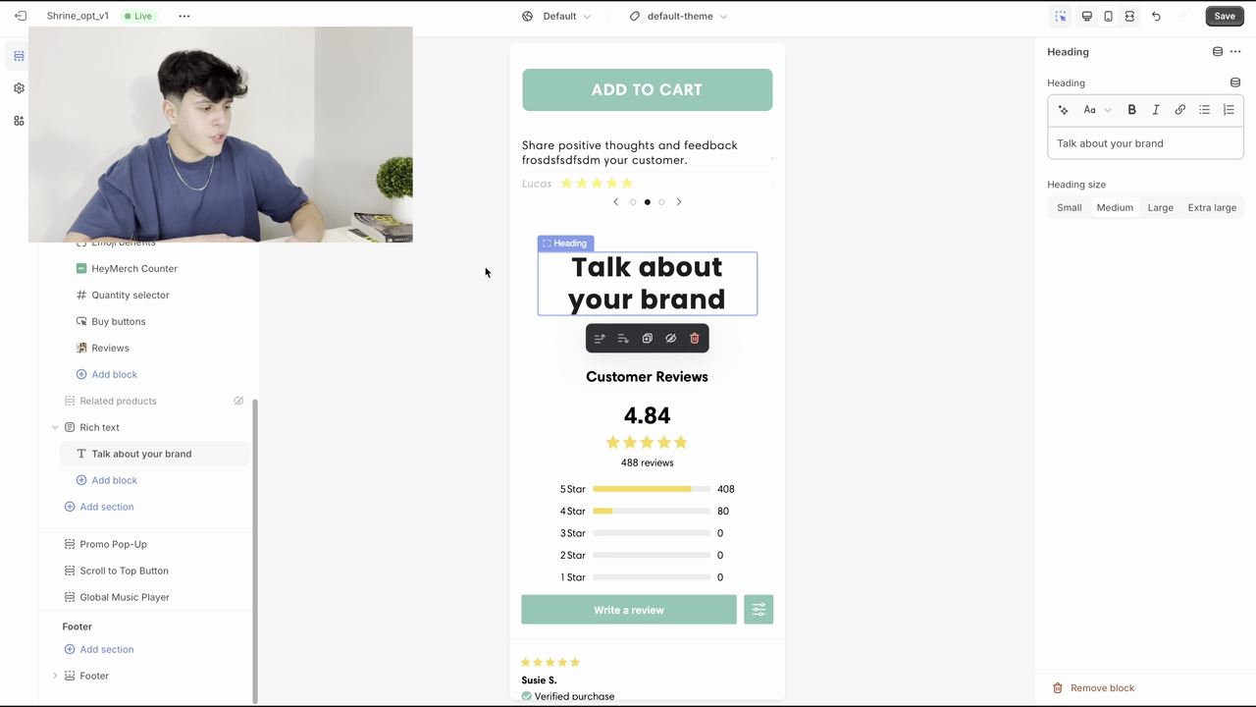
pyautogui.click(1145, 142)
pyautogui.hotkey('ctrl', 'a')
pyautogui.press('BackSpace')
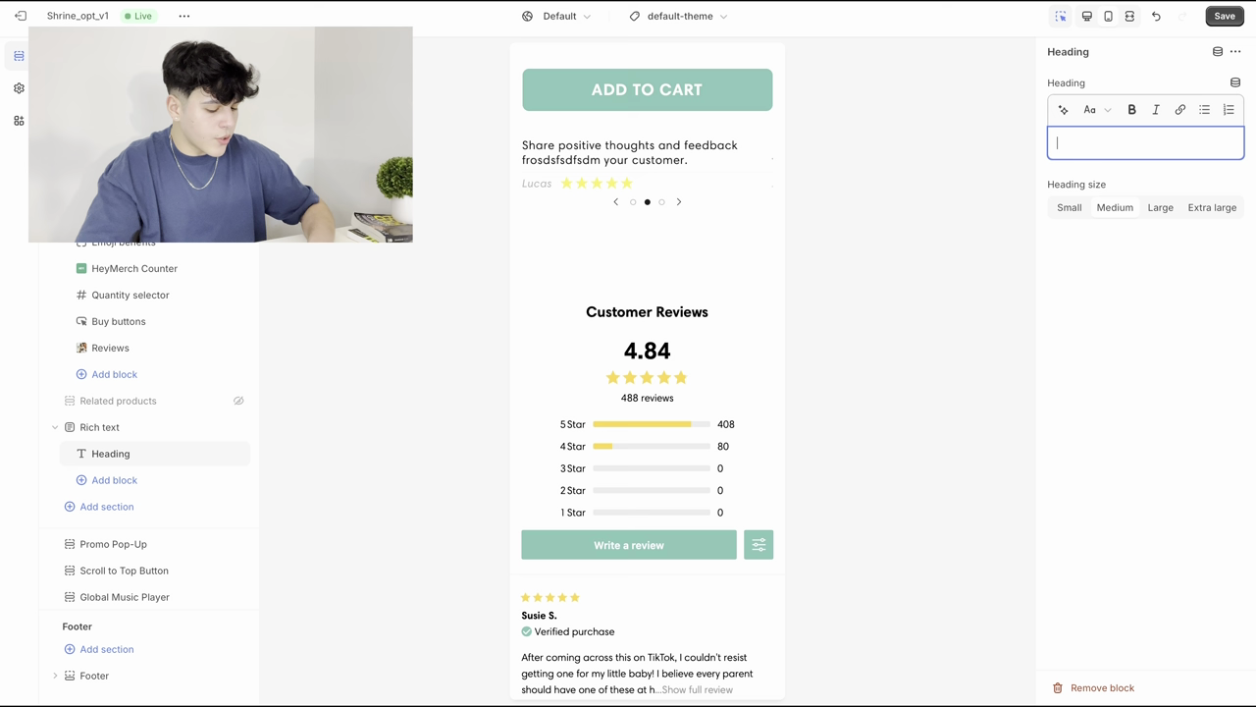
pyautogui.write('WHAT ')
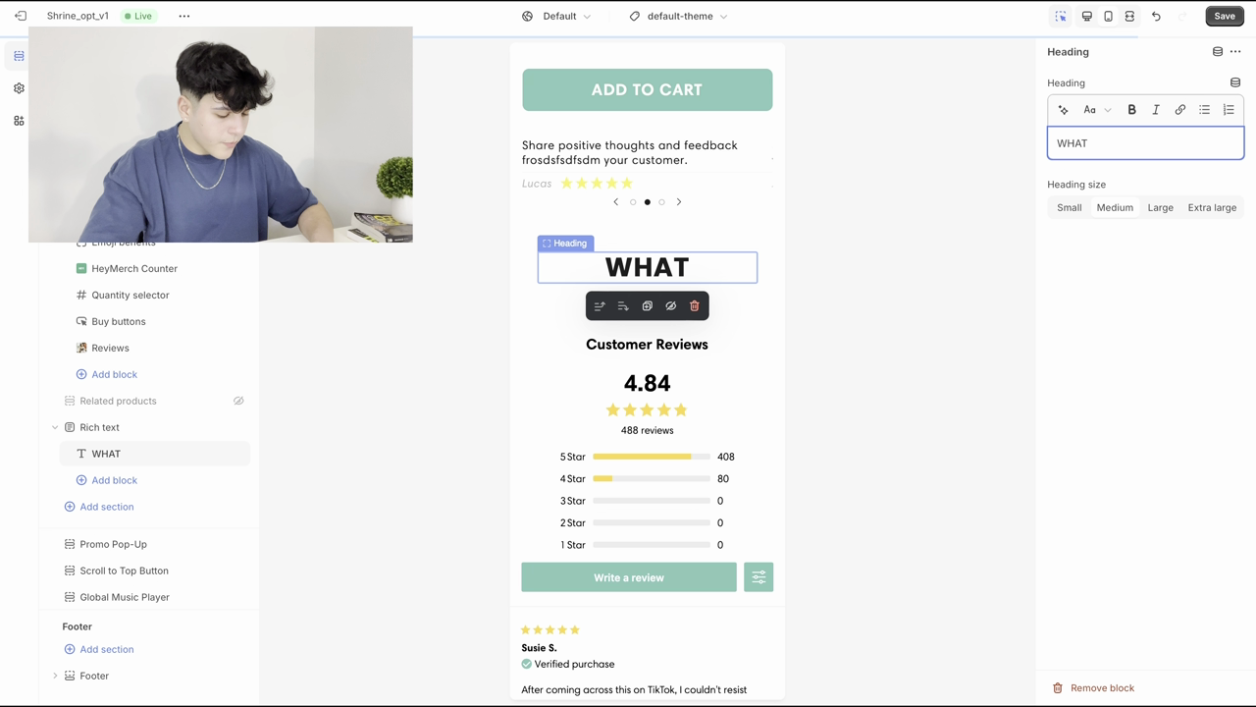
pyautogui.write('MAKES US ')
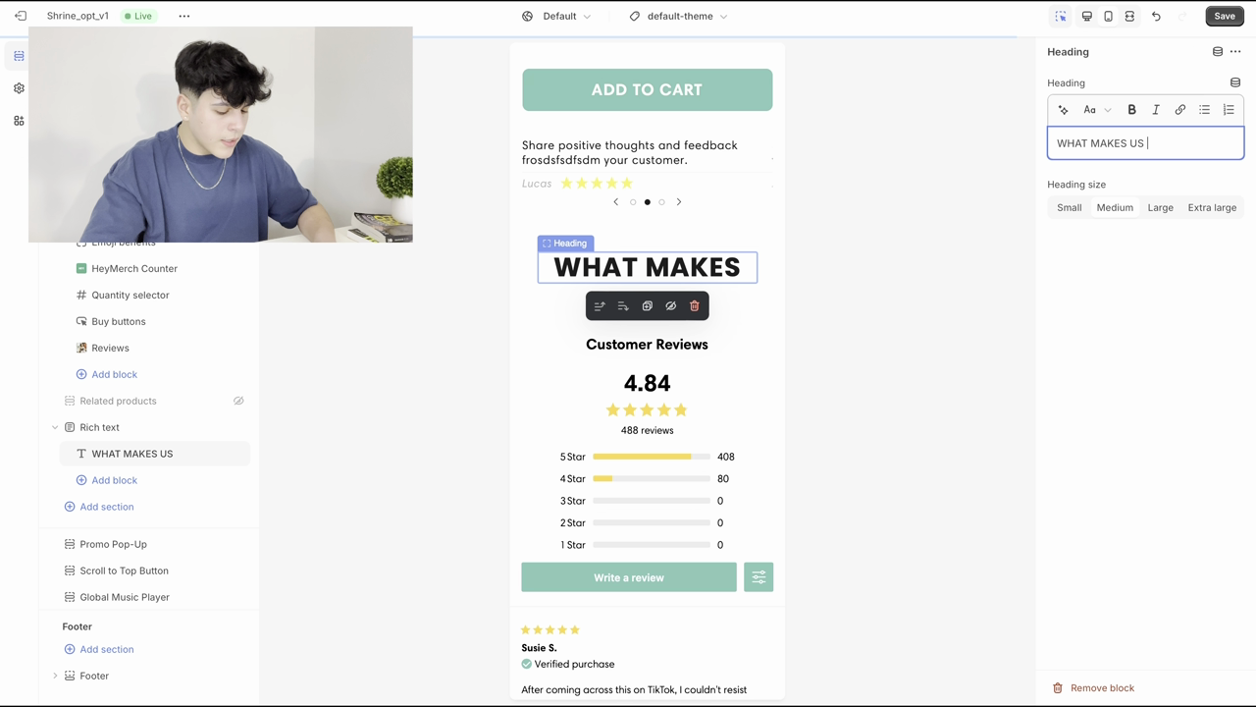
pyautogui.write('DIFFERENT')
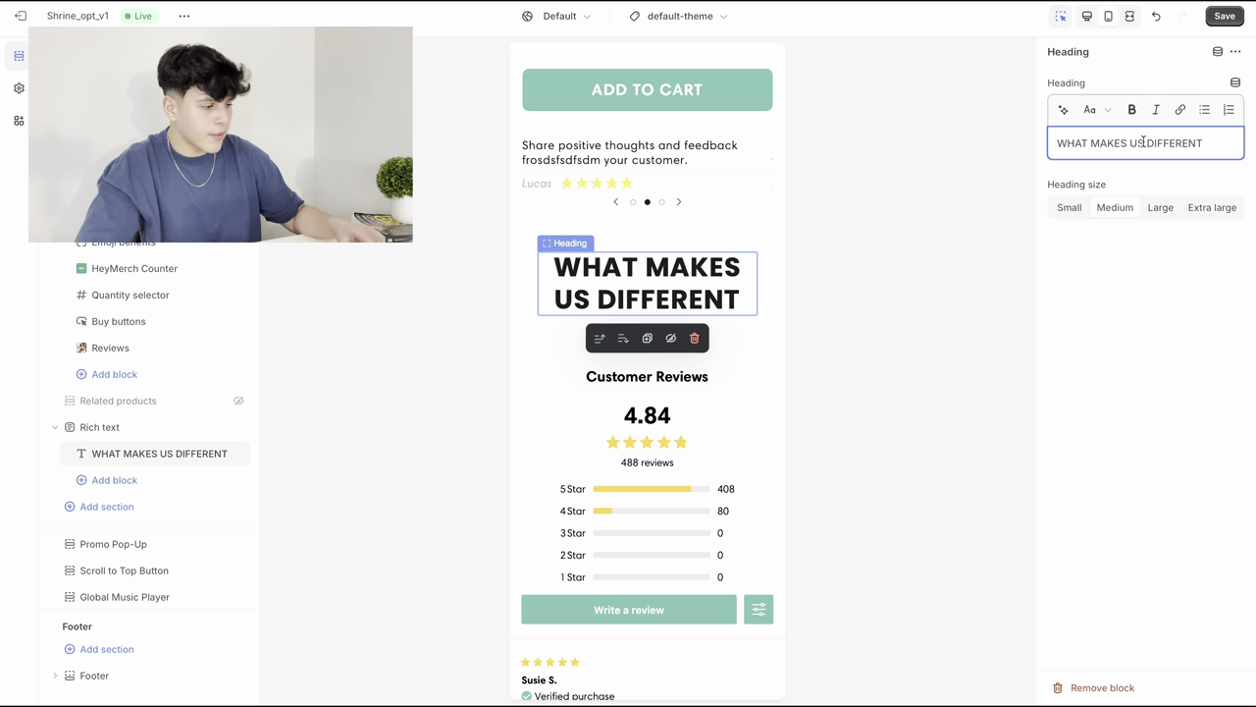
# Step: Replace "US" with the brand name "SUBSCRIBE" in the Rich text heading
pyautogui.click(1143, 143)
pyautogui.press('BackSpace')
pyautogui.press('BackSpace')
pyautogui.write('SUBSC')
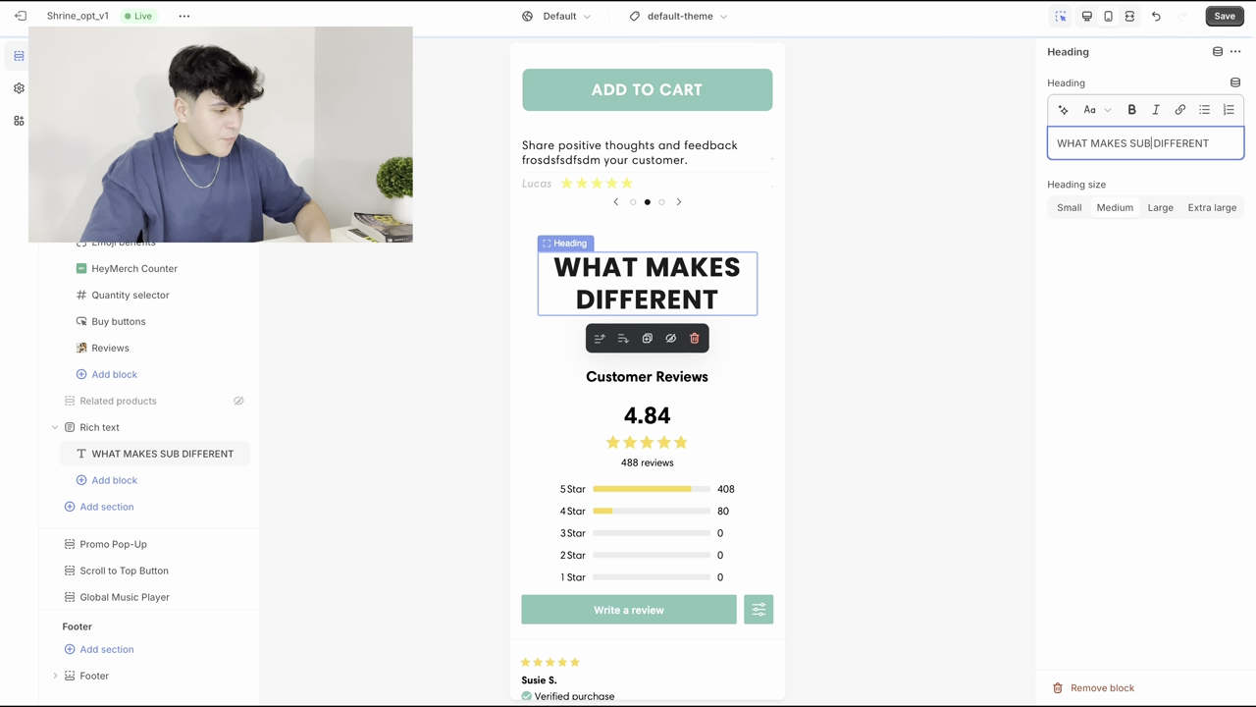
pyautogui.write('RIBE')
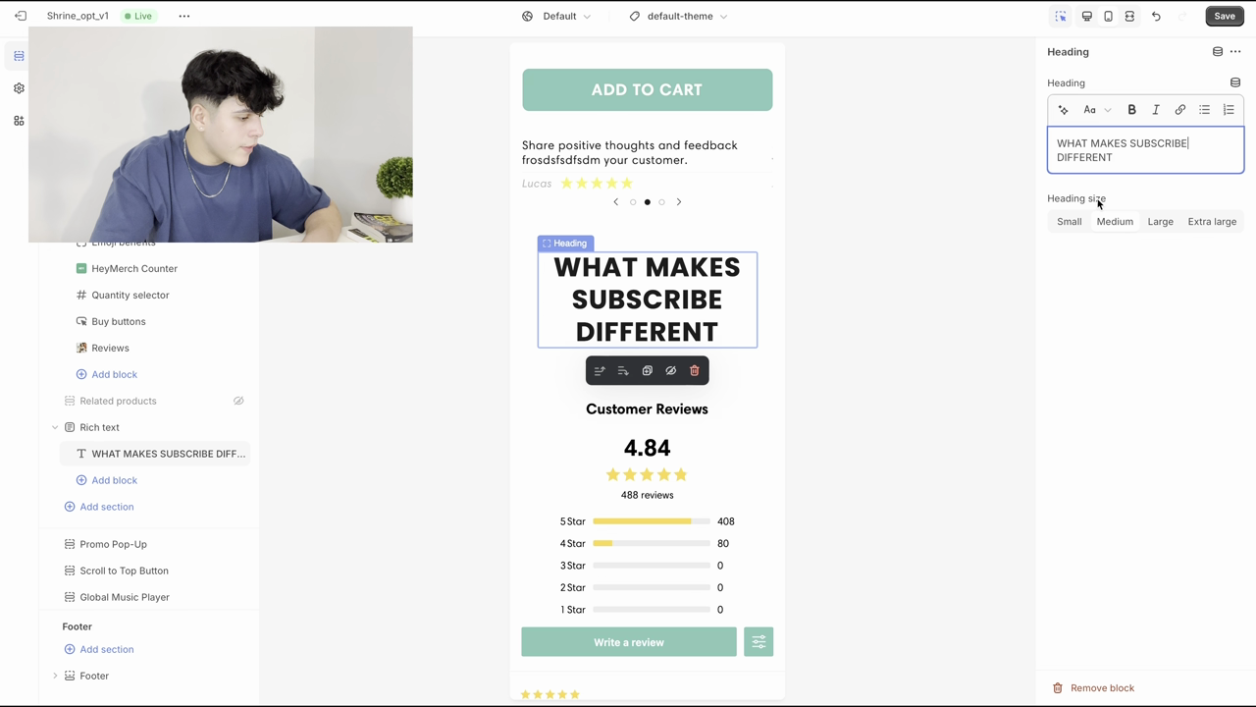
# Step: Try the Large size for the heading, and undo both the size change and the insertion of "SUBSCRIBE"
pyautogui.click(1069, 222)
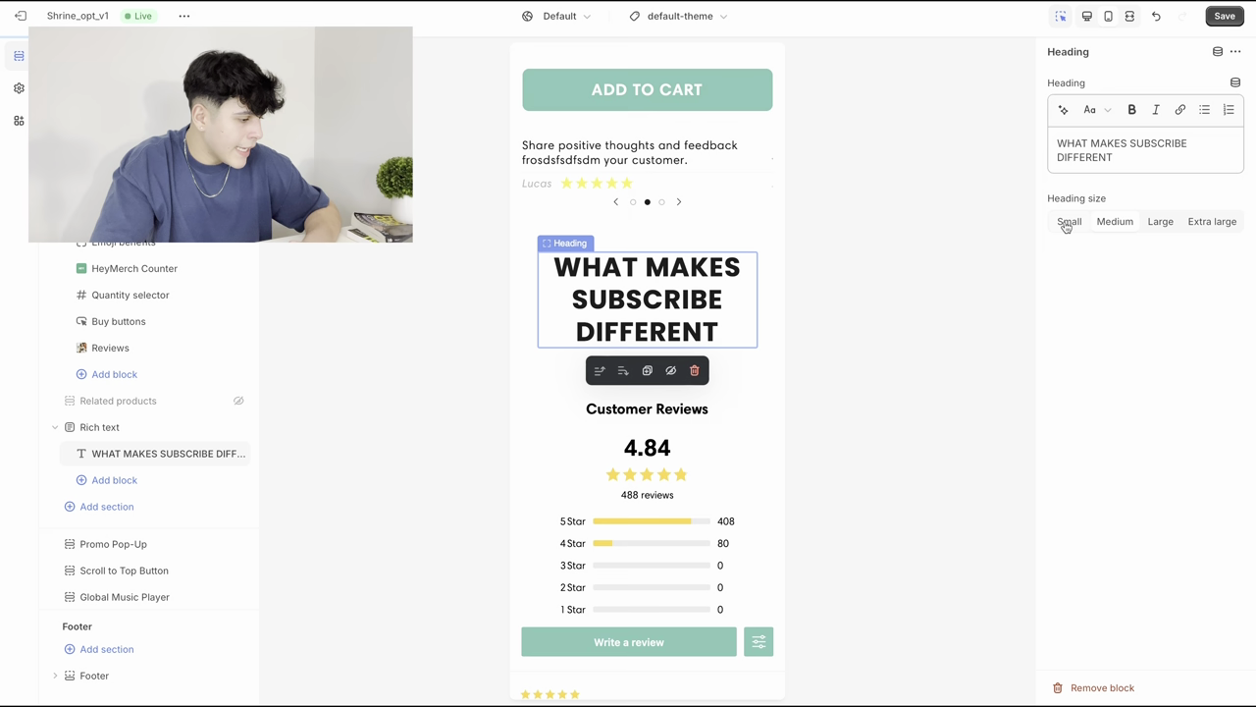
pyautogui.click(1127, 223)
pyautogui.click(1159, 223)
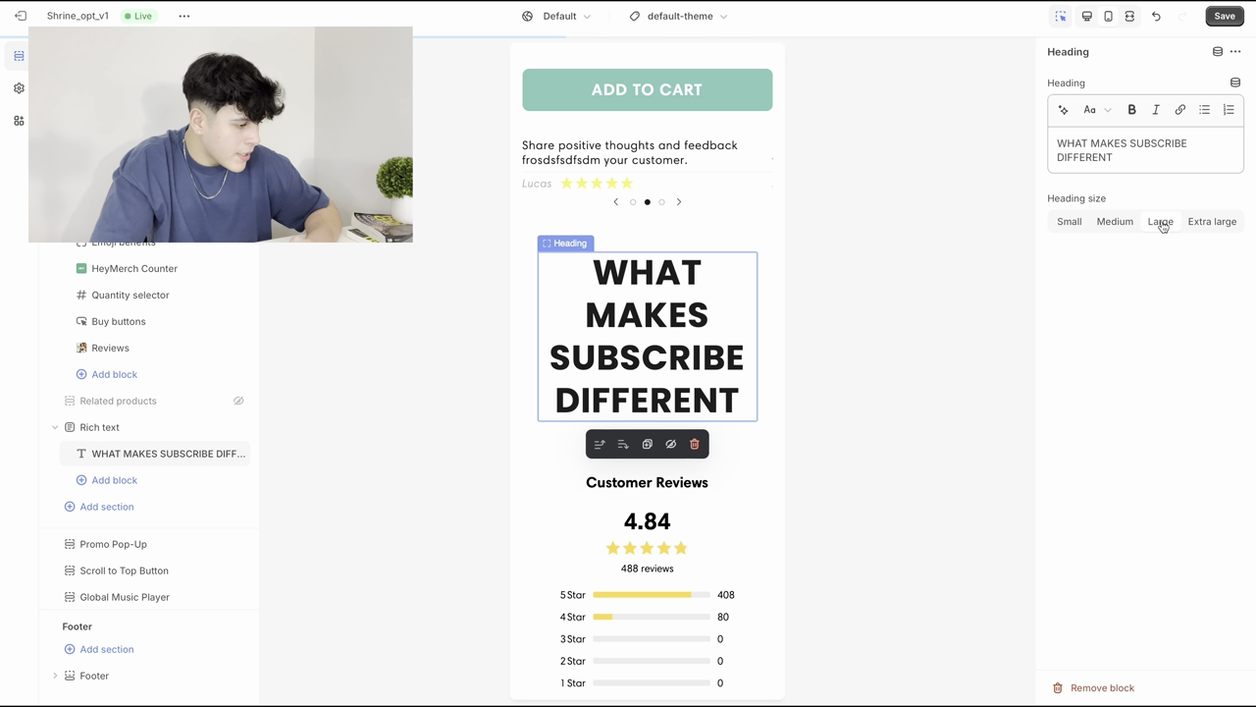
pyautogui.hotkey('ctrl', 'z')
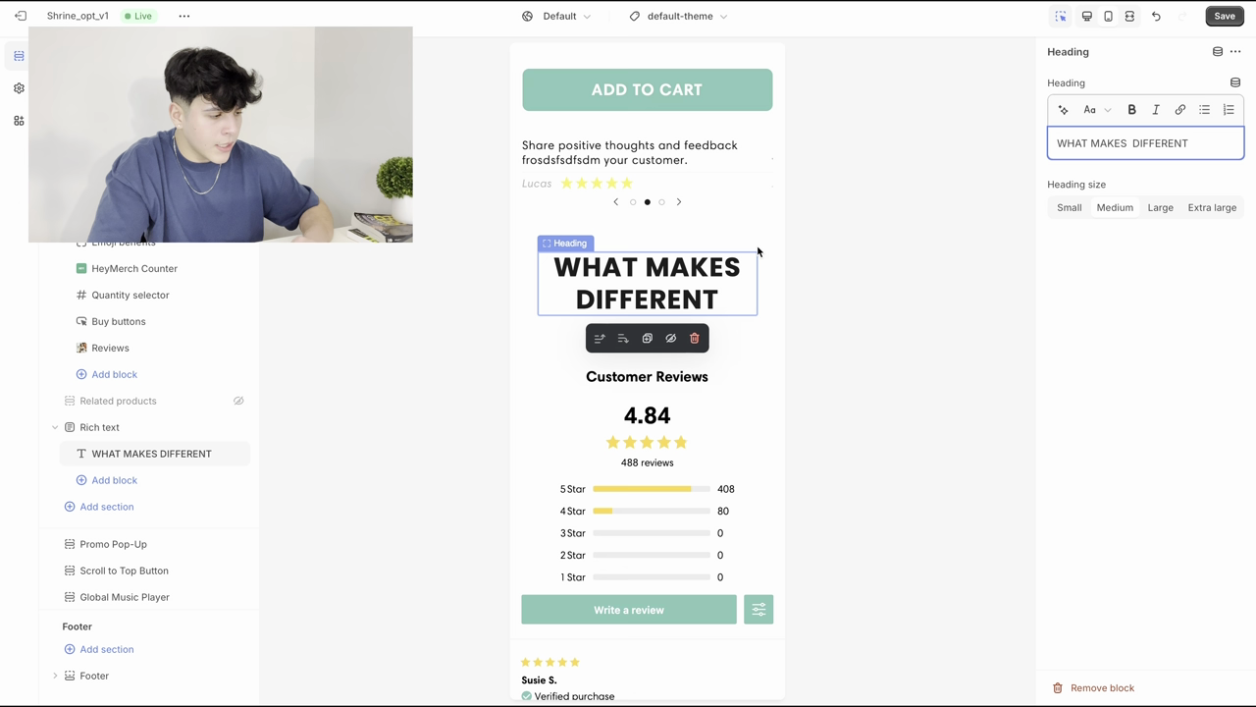
# Step: Try the Large, Extra large and Small sizes for the Rich text heading and return it to Medium
pyautogui.click(1168, 210)
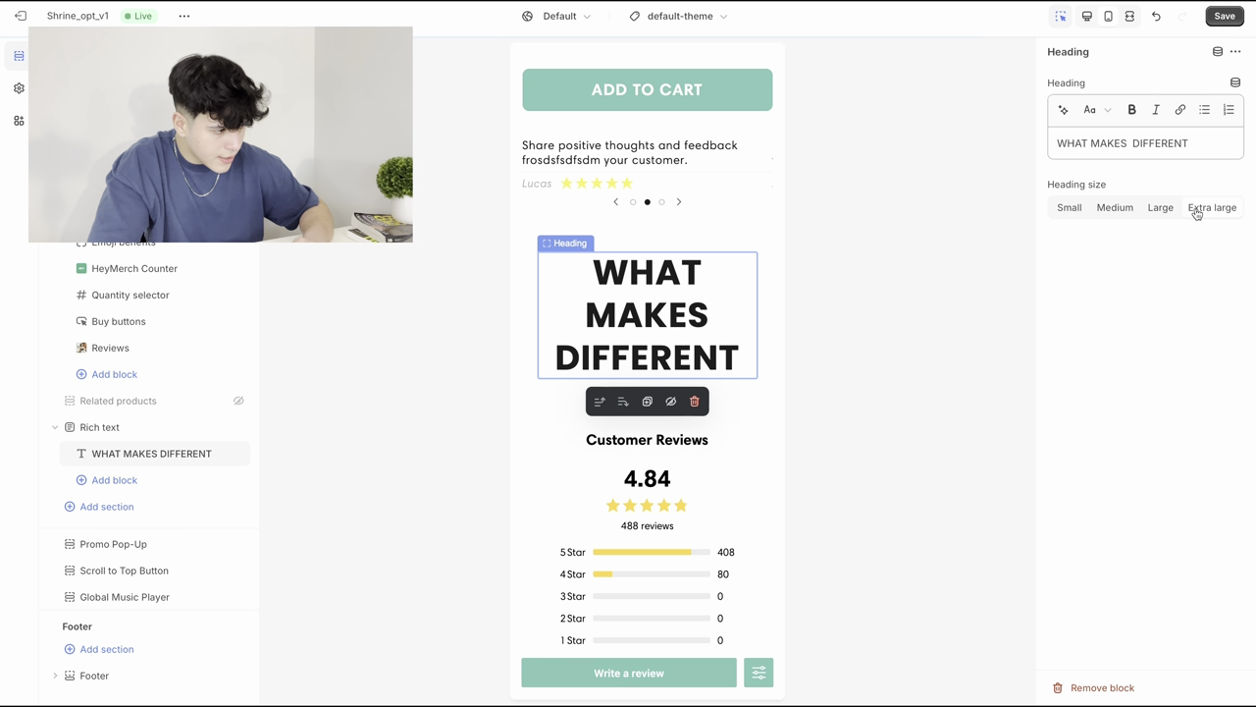
pyautogui.click(1197, 212)
pyautogui.click(1082, 212)
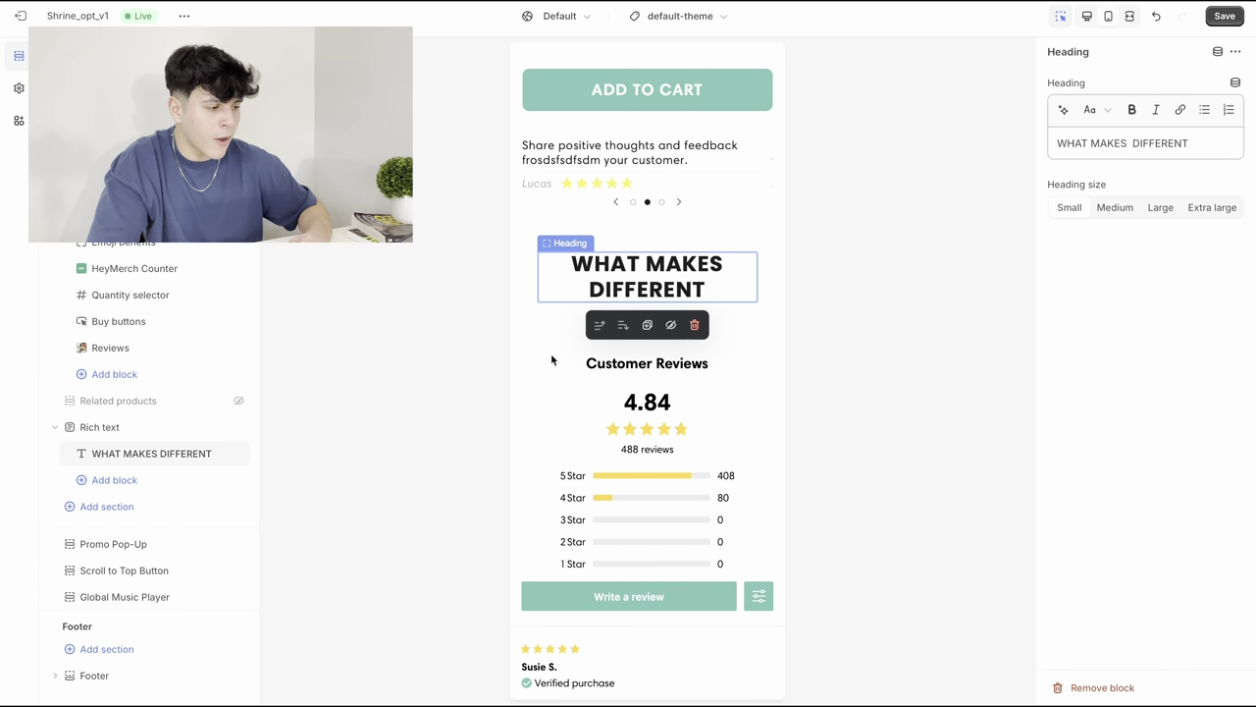
pyautogui.click(1103, 210)
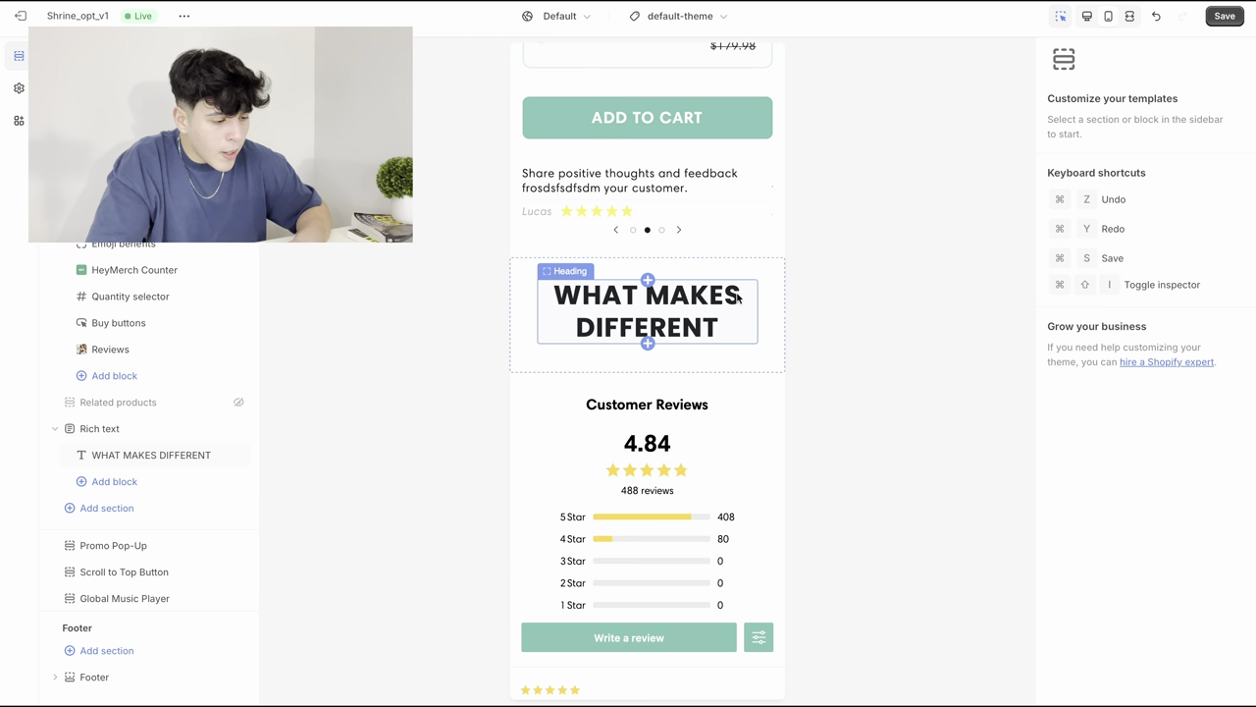
# Step: Add an Image banner section below the Rich text section
pyautogui.click(108, 508)
pyautogui.click(108, 509)
pyautogui.click(108, 508)
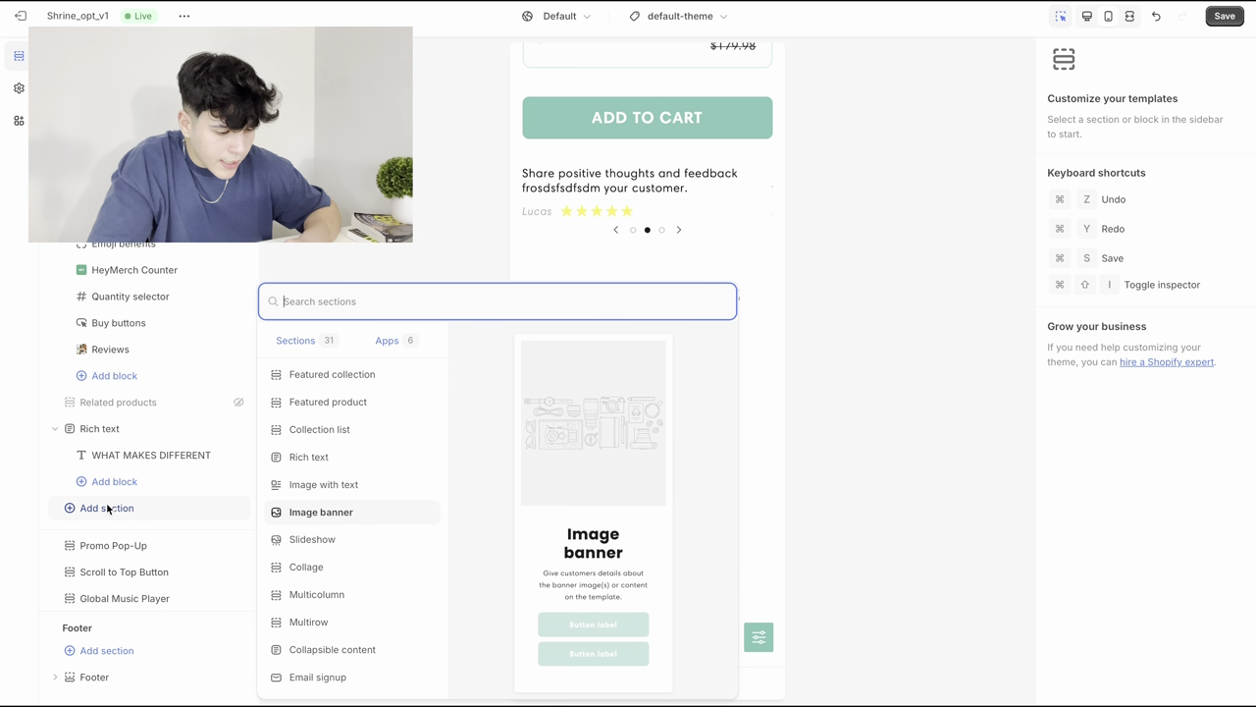
pyautogui.click(324, 511)
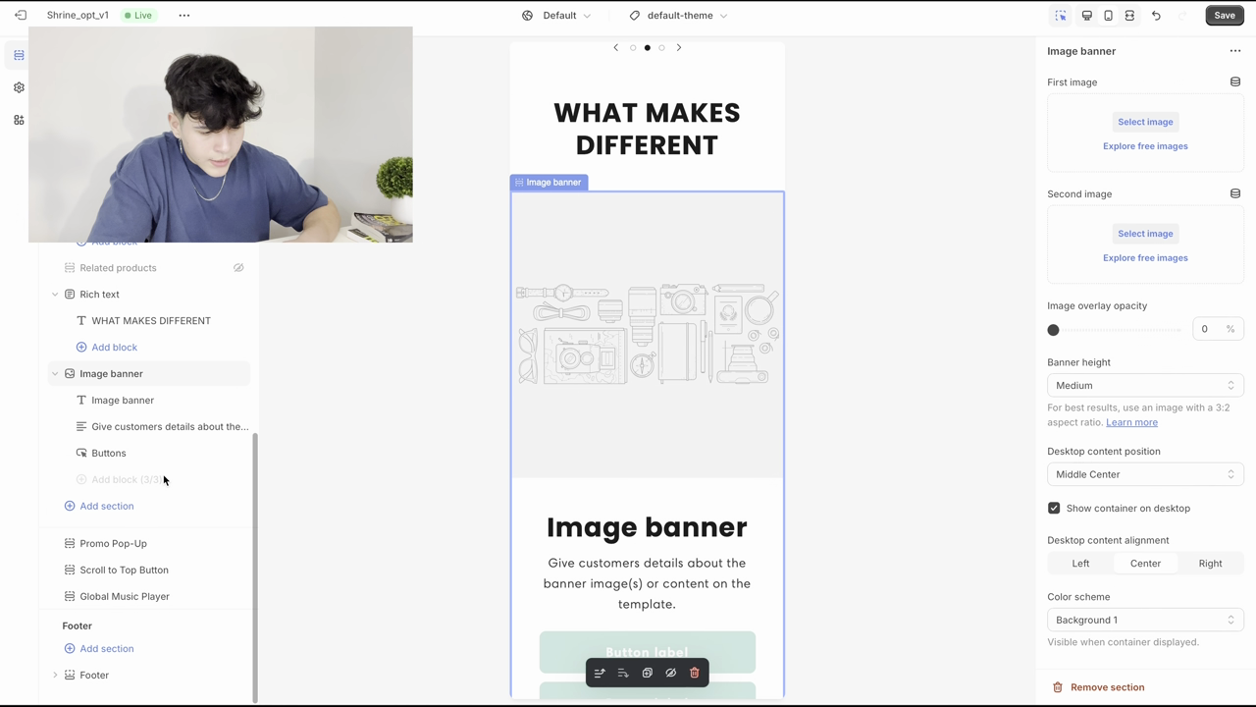
# Step: Delete the Image banner's heading, text and Buttons blocks and set its first image to the frame photo with two people in knit hats
pyautogui.click(219, 400)
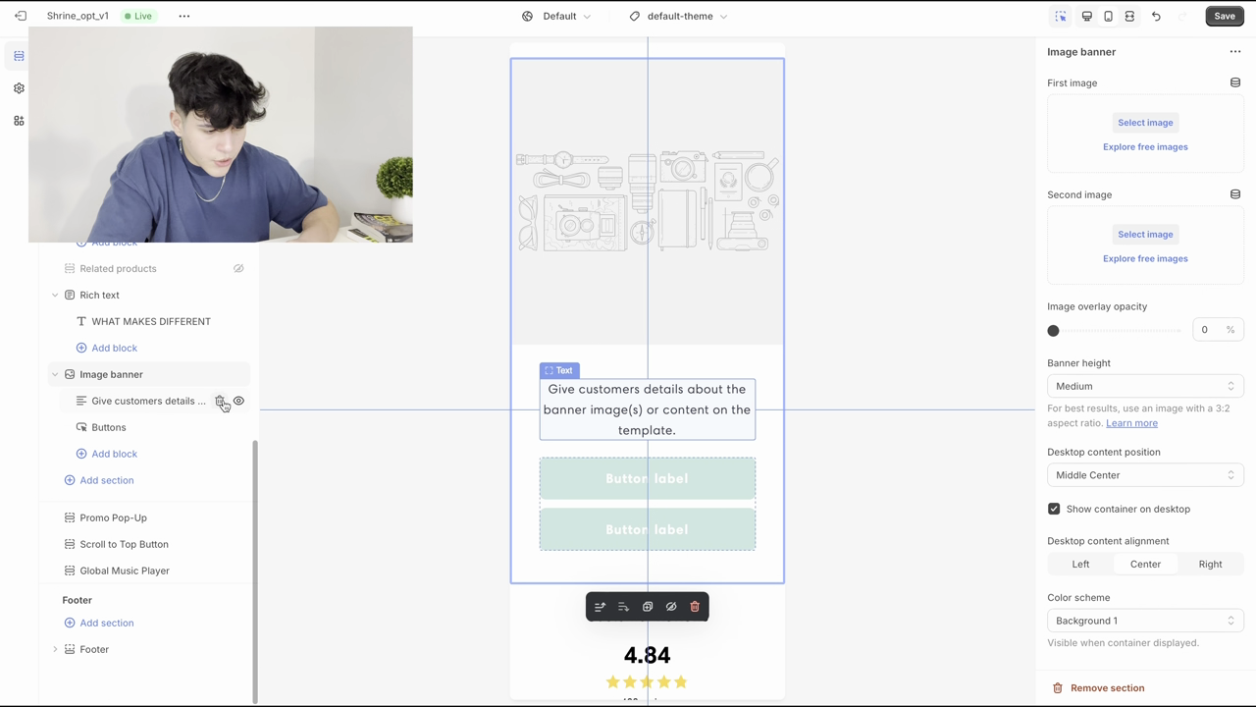
pyautogui.click(219, 401)
pyautogui.click(219, 400)
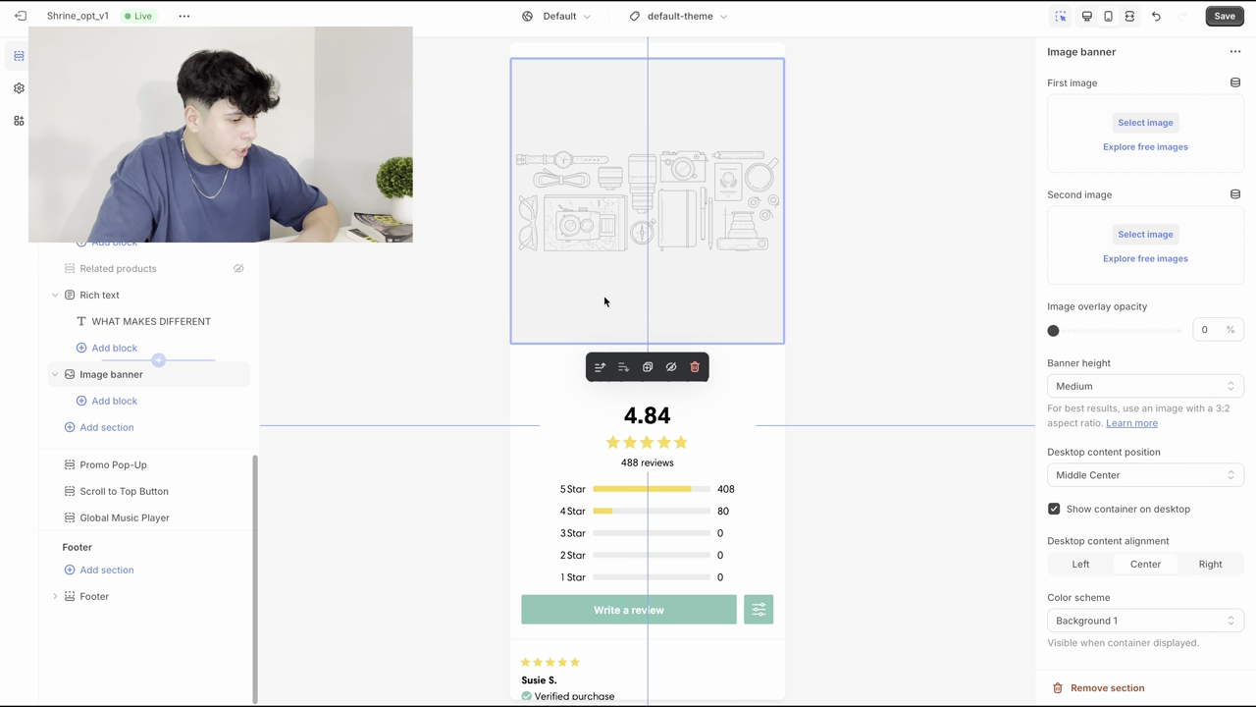
pyautogui.scroll(2, 701, 272)
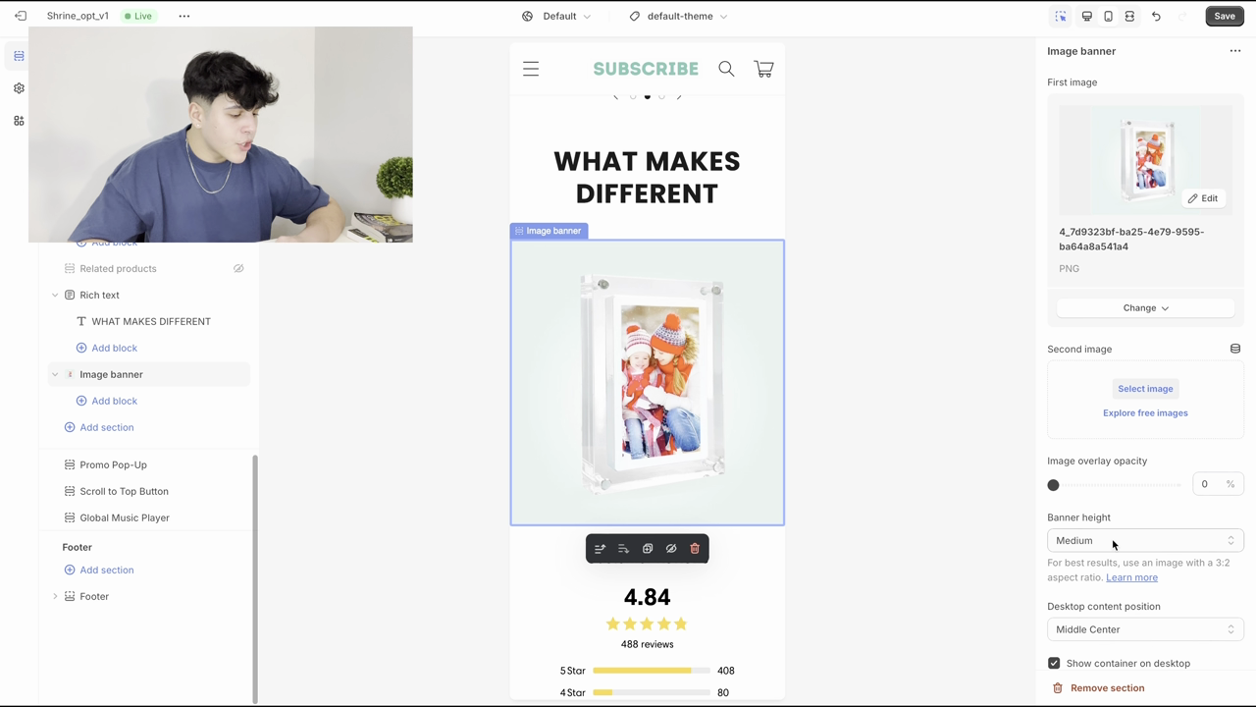
pyautogui.scroll(-1, 1125, 455)
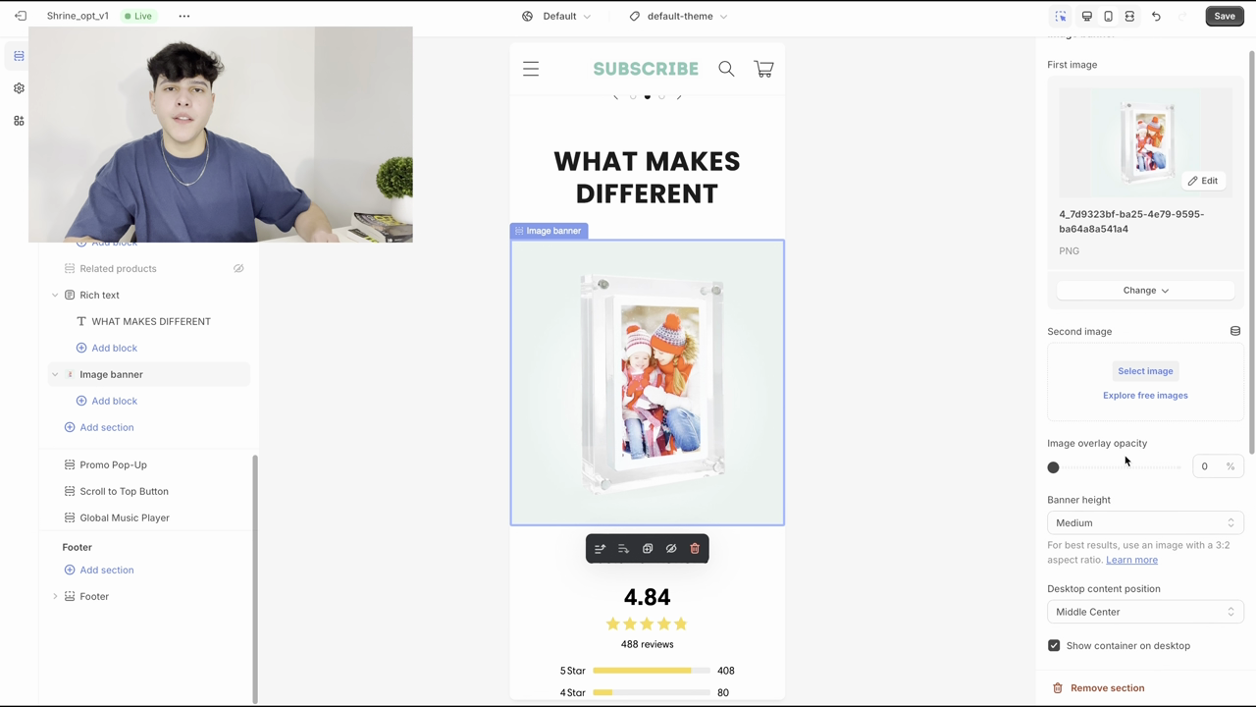
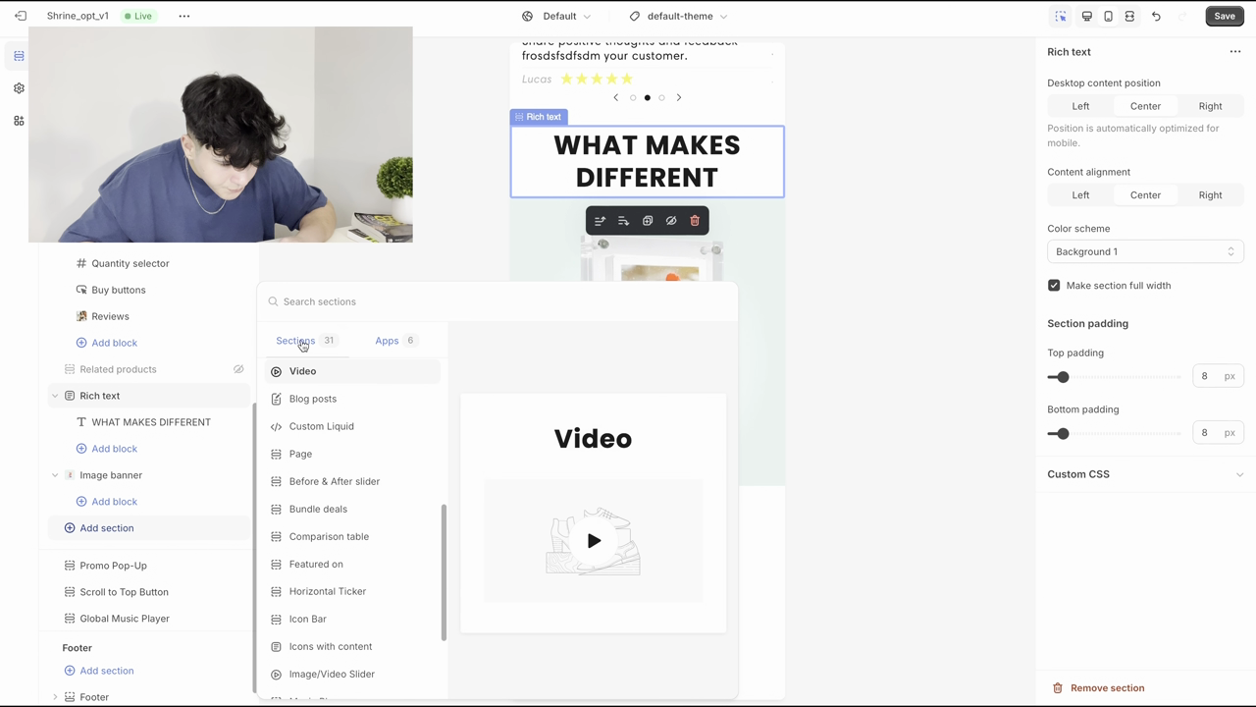
# Step: Add an Icon Bar section below the Image banner and clear its heading
pyautogui.scroll(-3, 343, 491)
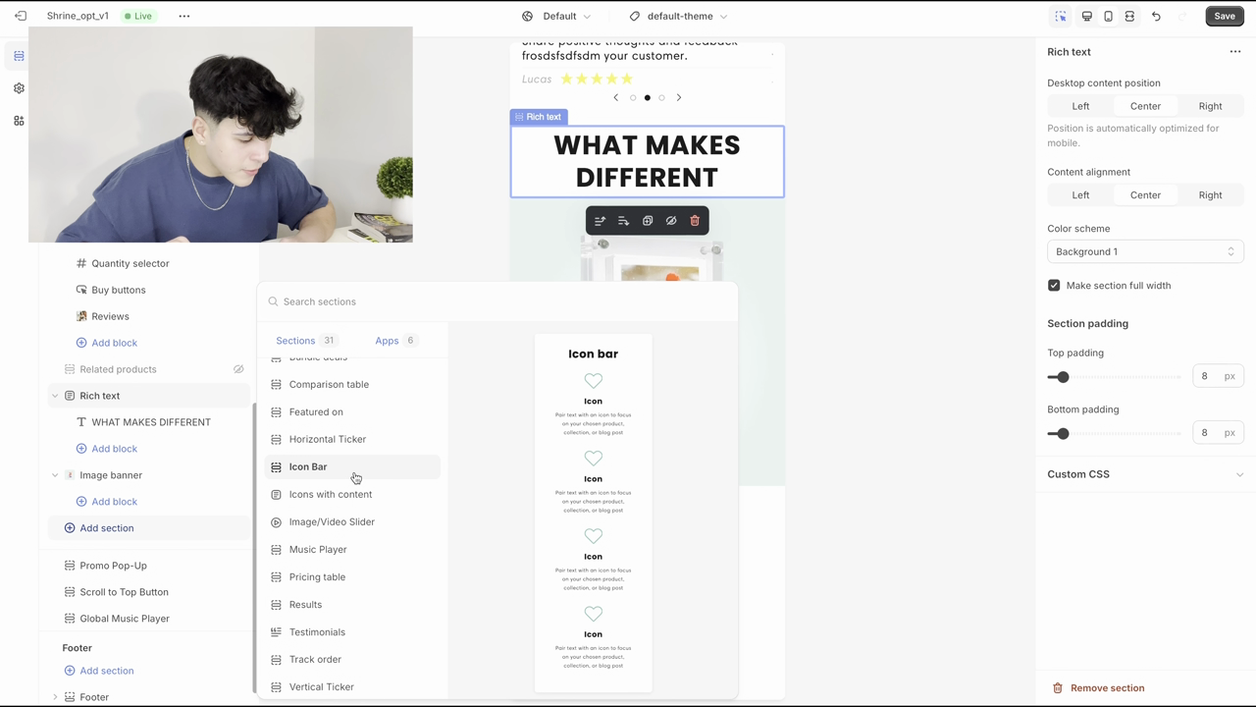
pyautogui.click(351, 471)
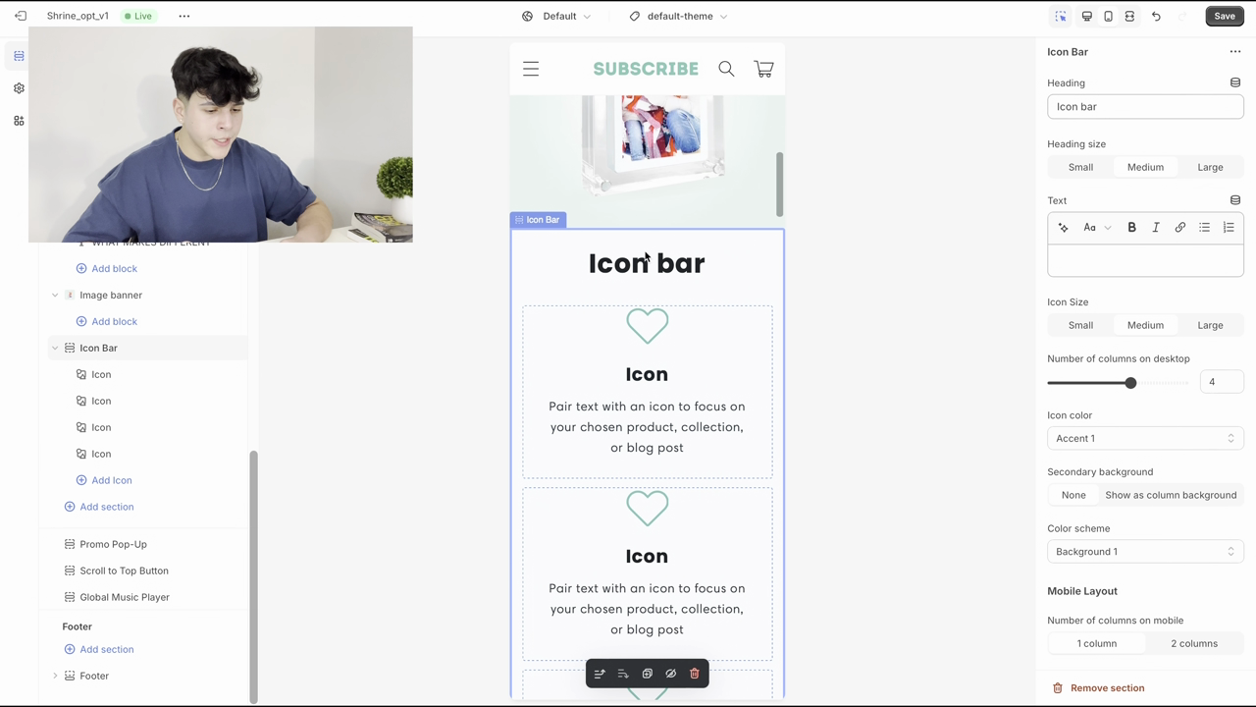
pyautogui.click(1117, 109)
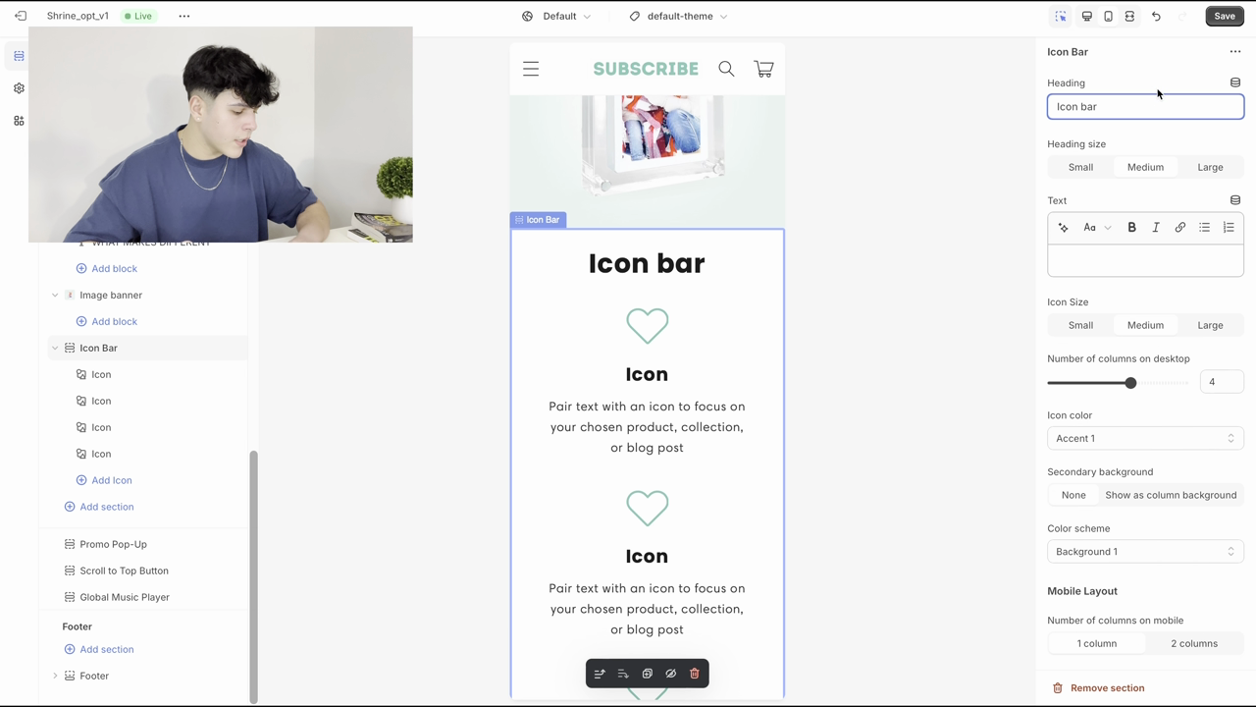
pyautogui.moveTo(1158, 104); pyautogui.dragTo(1001, 103)
pyautogui.press('BackSpace')
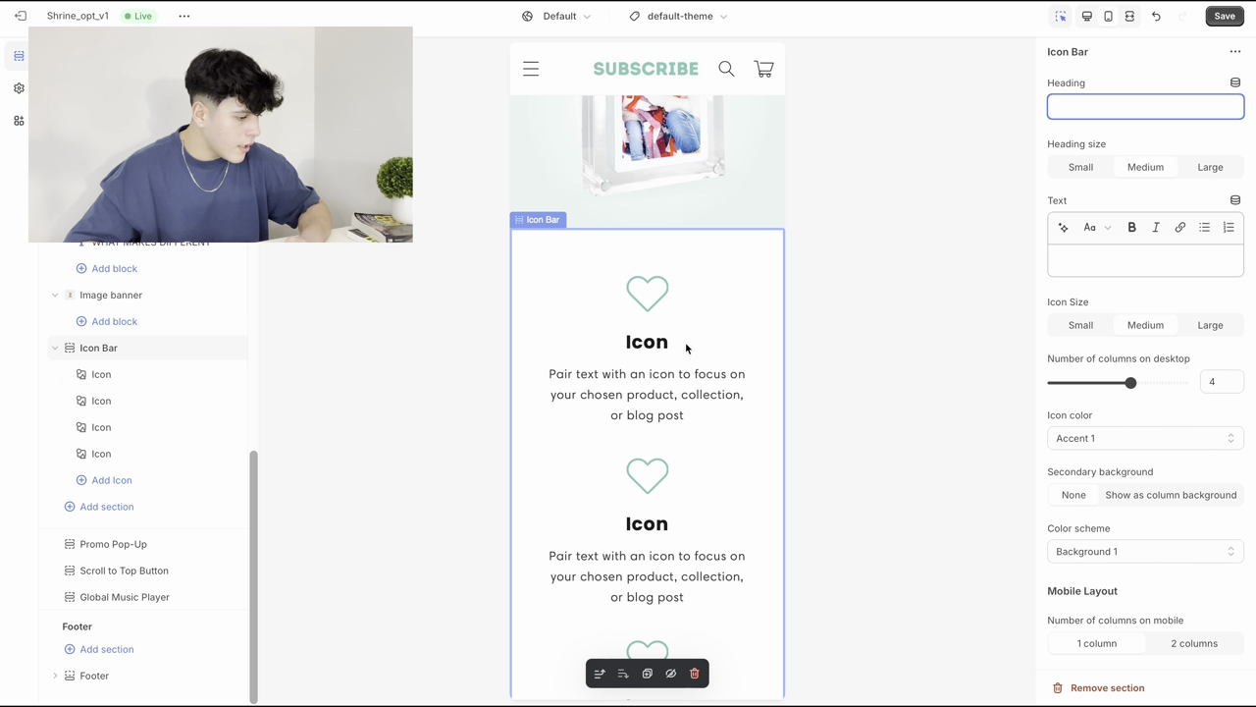
# Step: Set the Icon Bar section's top padding to 8 px
pyautogui.scroll(-5, 1147, 379)
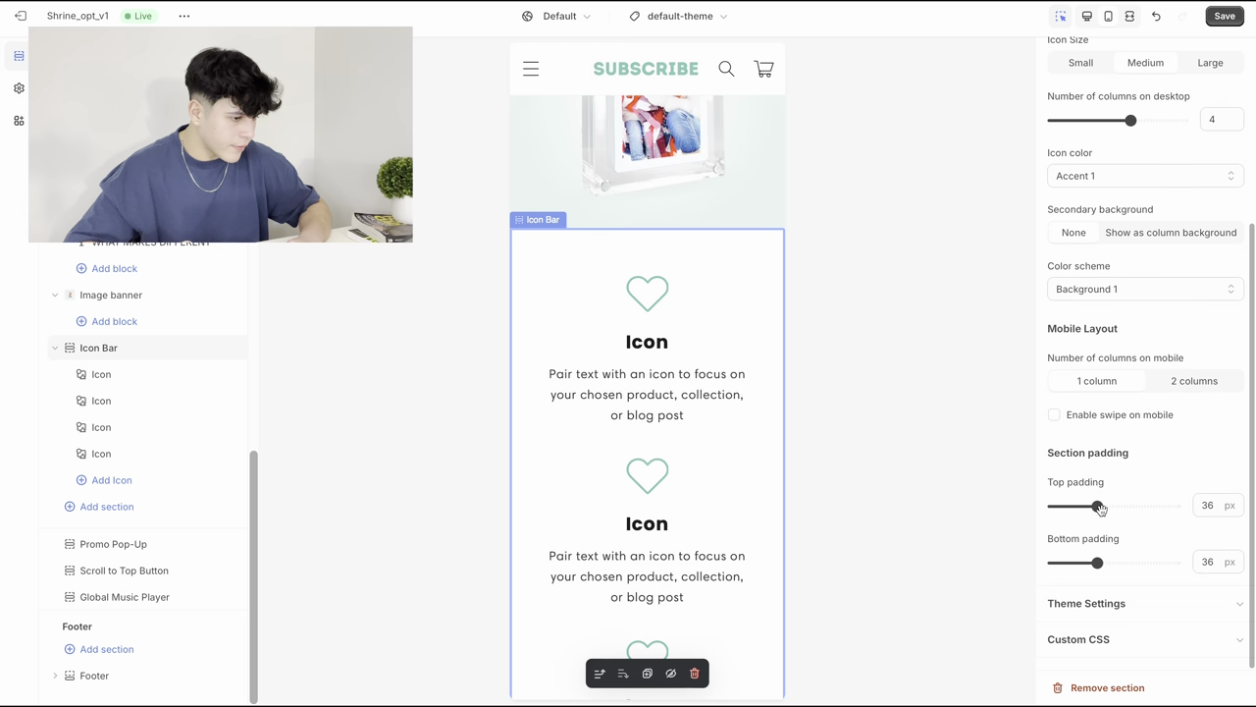
pyautogui.moveTo(1100, 508); pyautogui.dragTo(1061, 507)
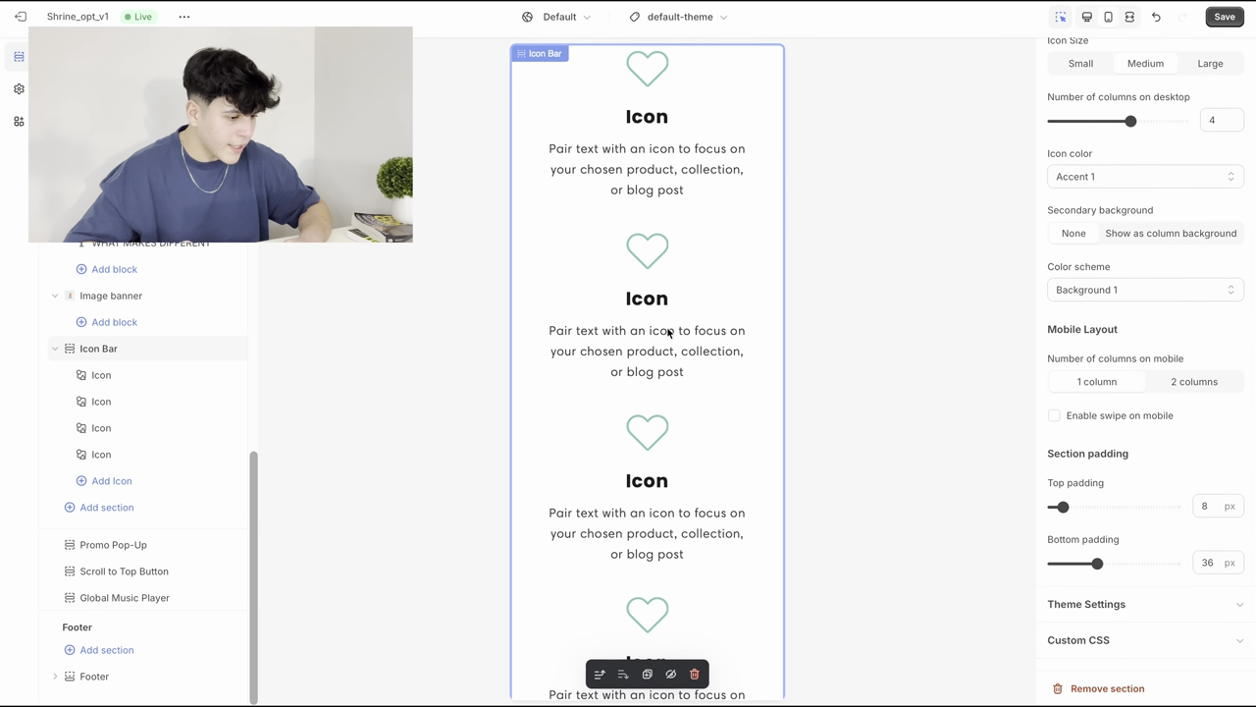
pyautogui.scroll(3, 589, 319)
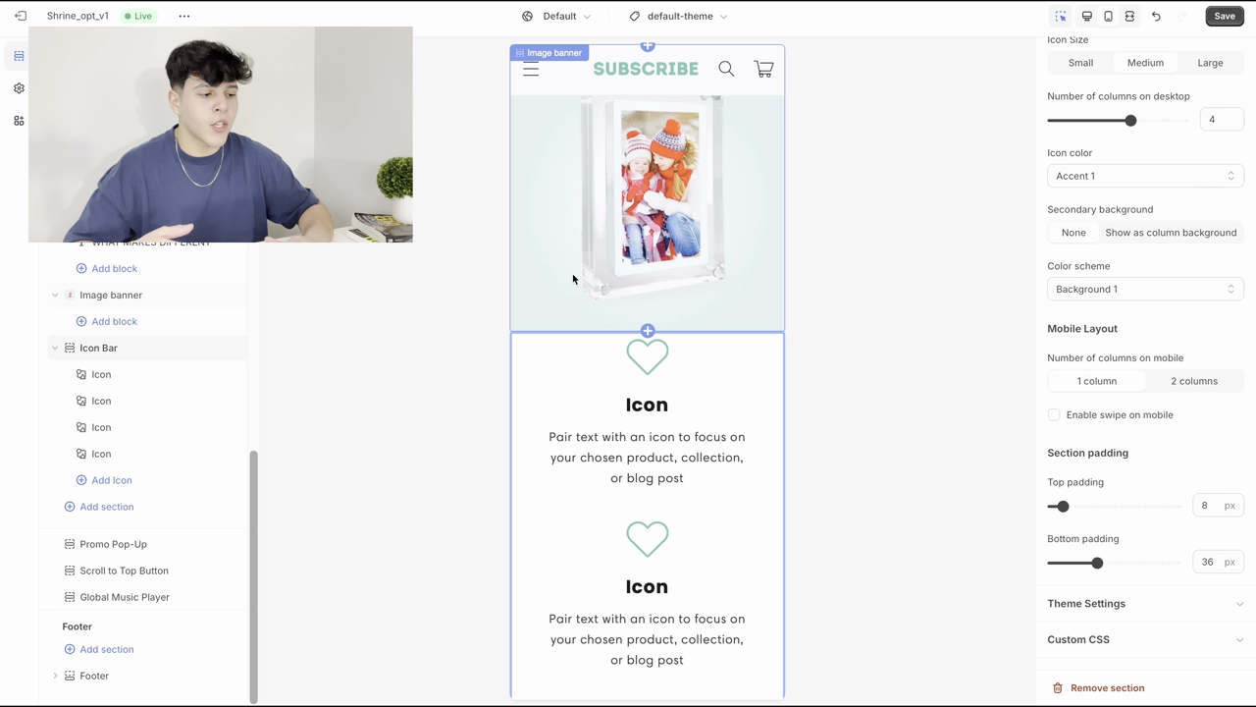
# Step: Delete the fourth Icon block from the Icon Bar section
pyautogui.click(556, 351)
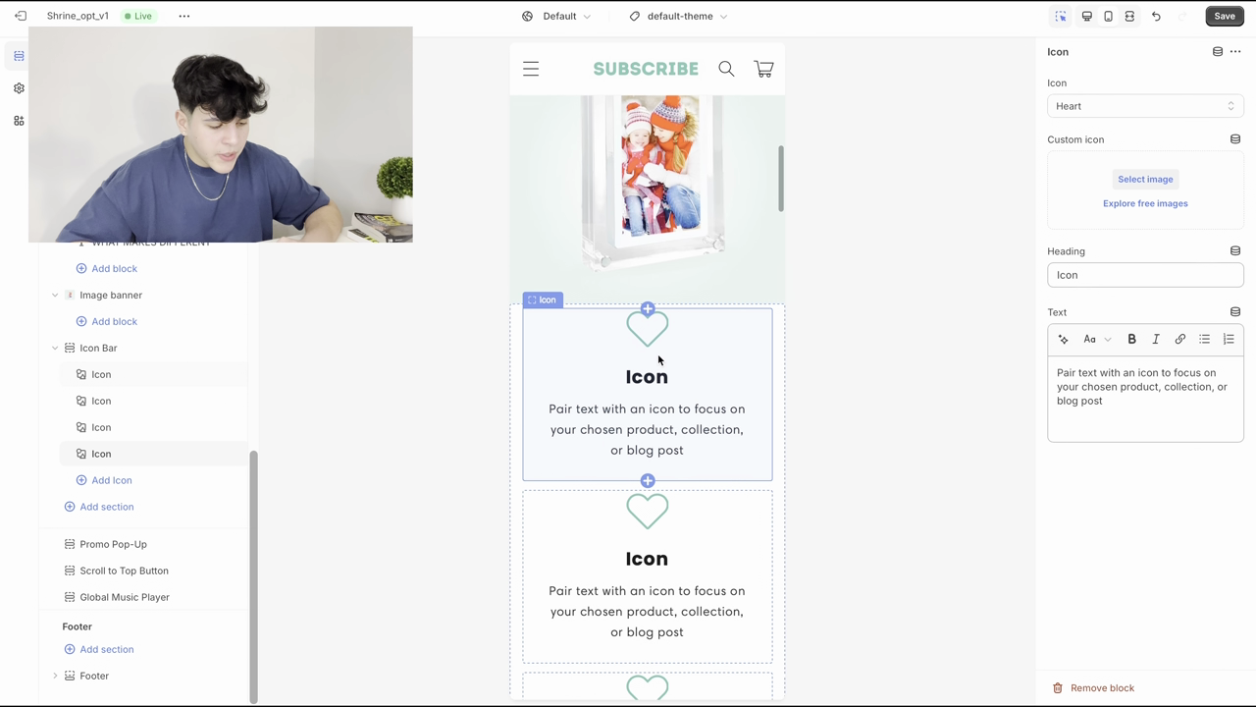
pyautogui.scroll(-1, 660, 361)
pyautogui.scroll(-2, 633, 589)
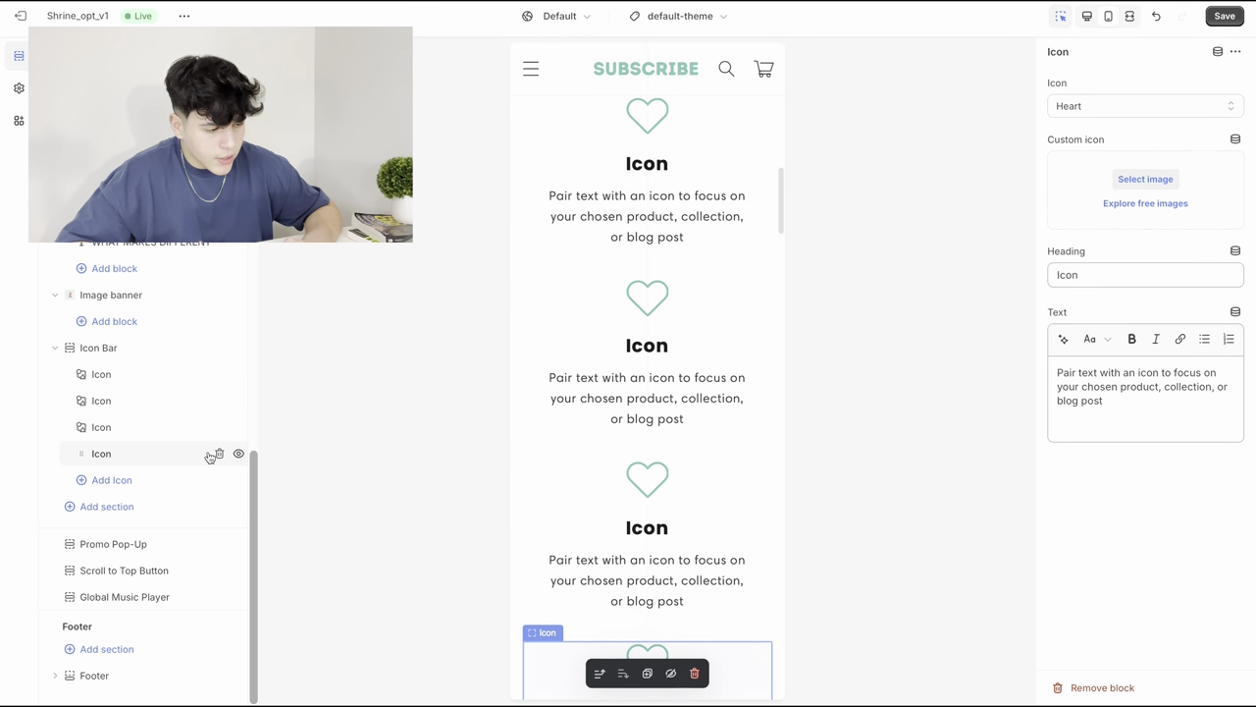
pyautogui.click(220, 455)
pyautogui.scroll(2, 662, 301)
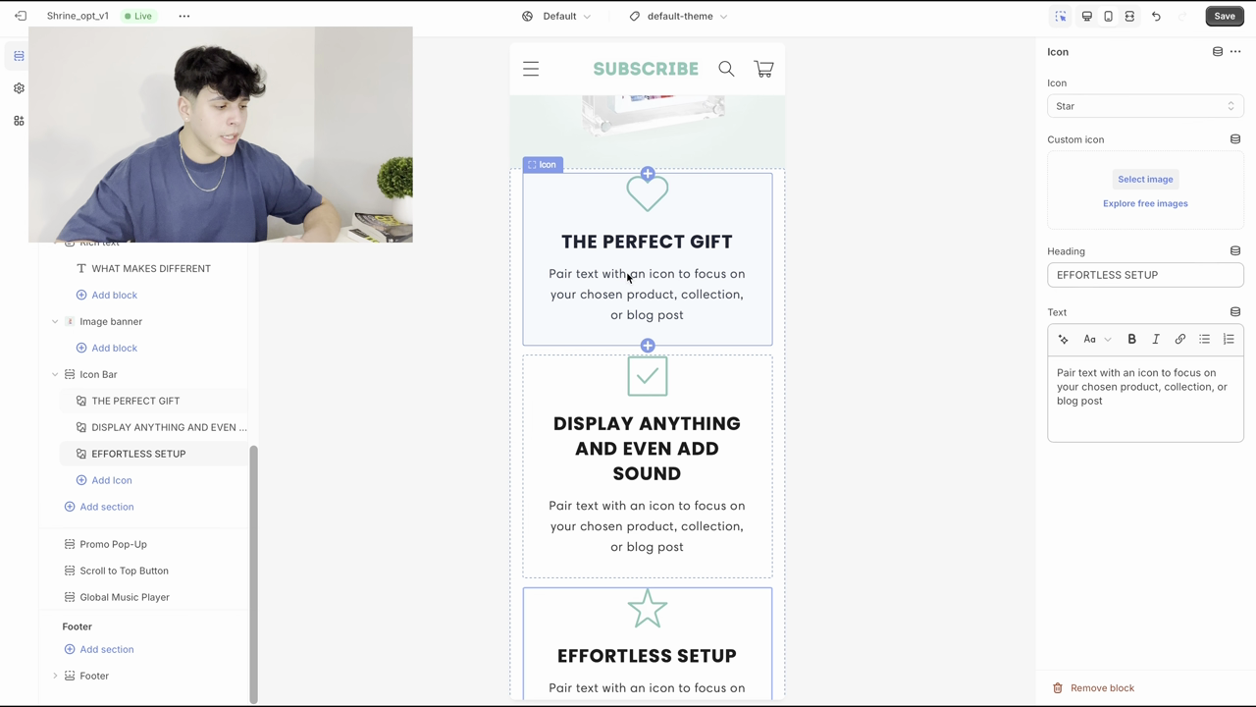
# Step: Add a Rich text section below the Icon Bar and delete its text and Buttons blocks
pyautogui.scroll(-1, 567, 338)
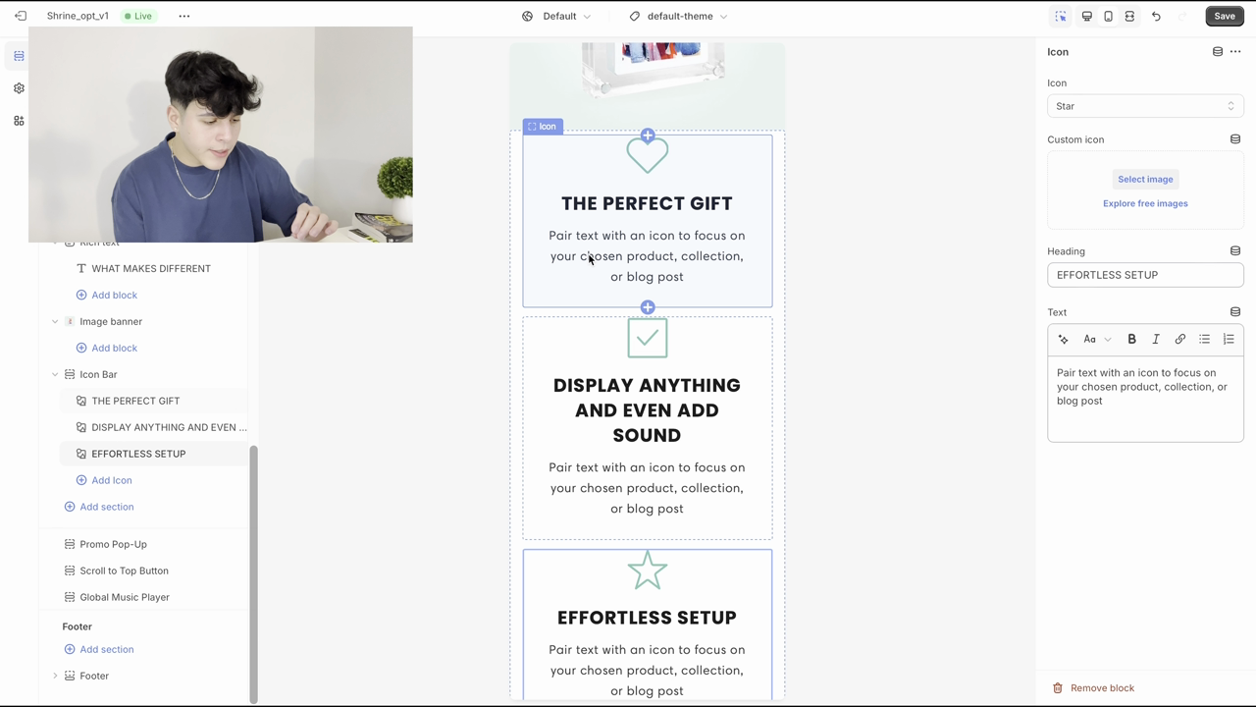
pyautogui.scroll(-5, 647, 294)
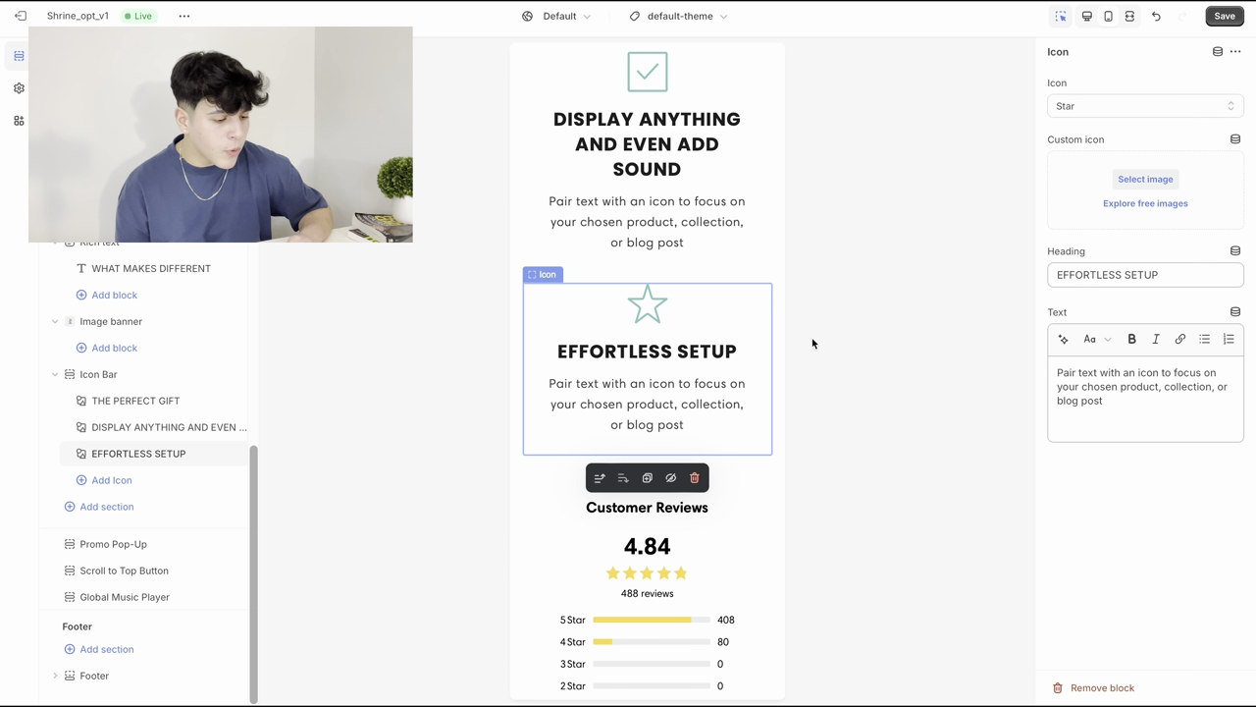
pyautogui.click(118, 507)
pyautogui.scroll(5, 405, 502)
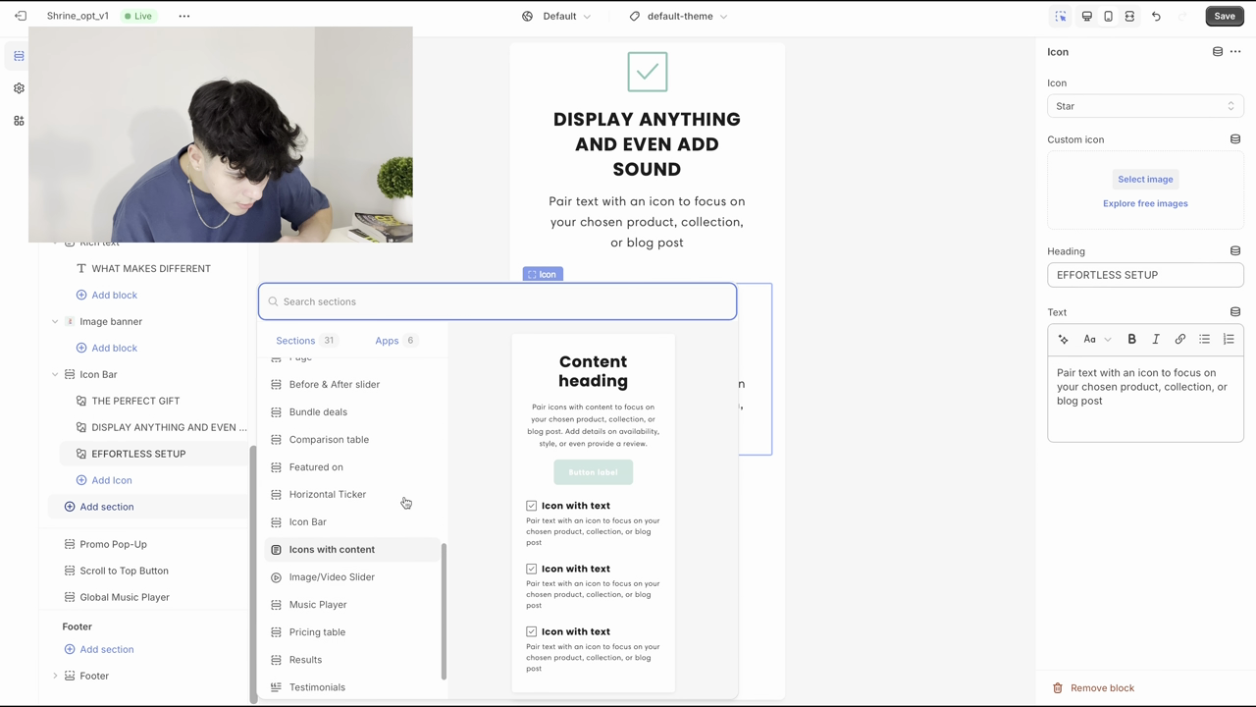
pyautogui.scroll(3, 405, 502)
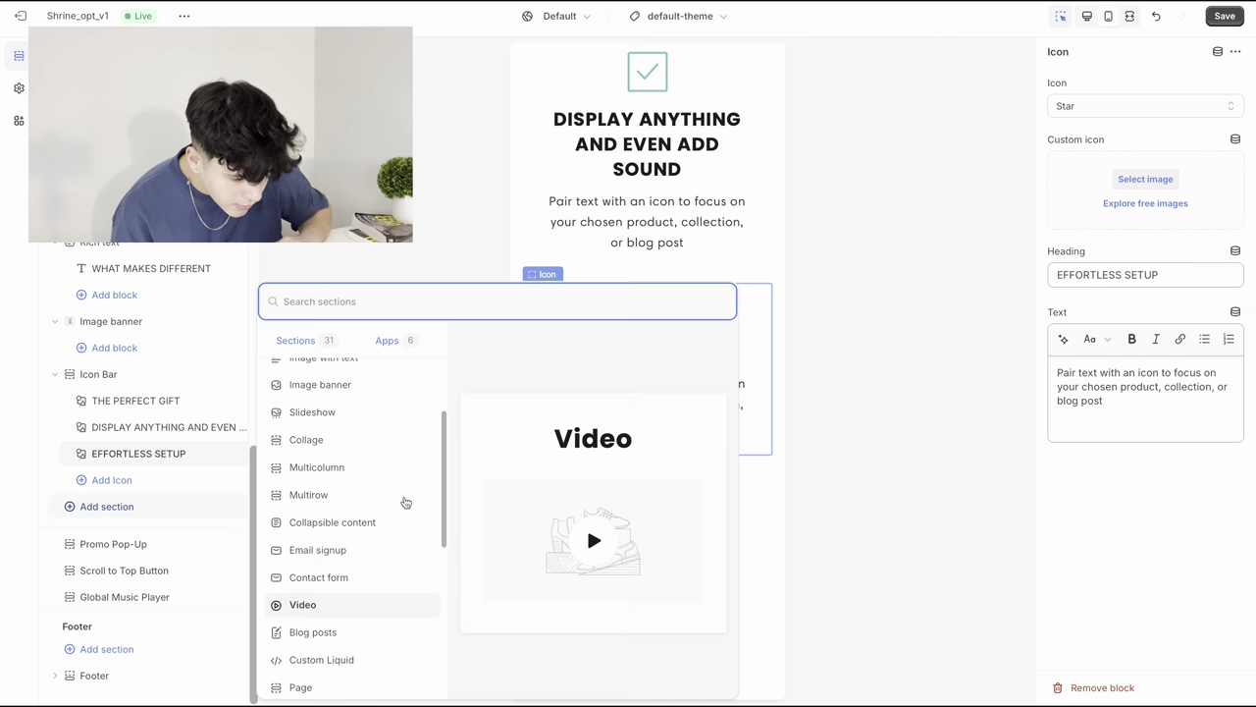
pyautogui.click(297, 453)
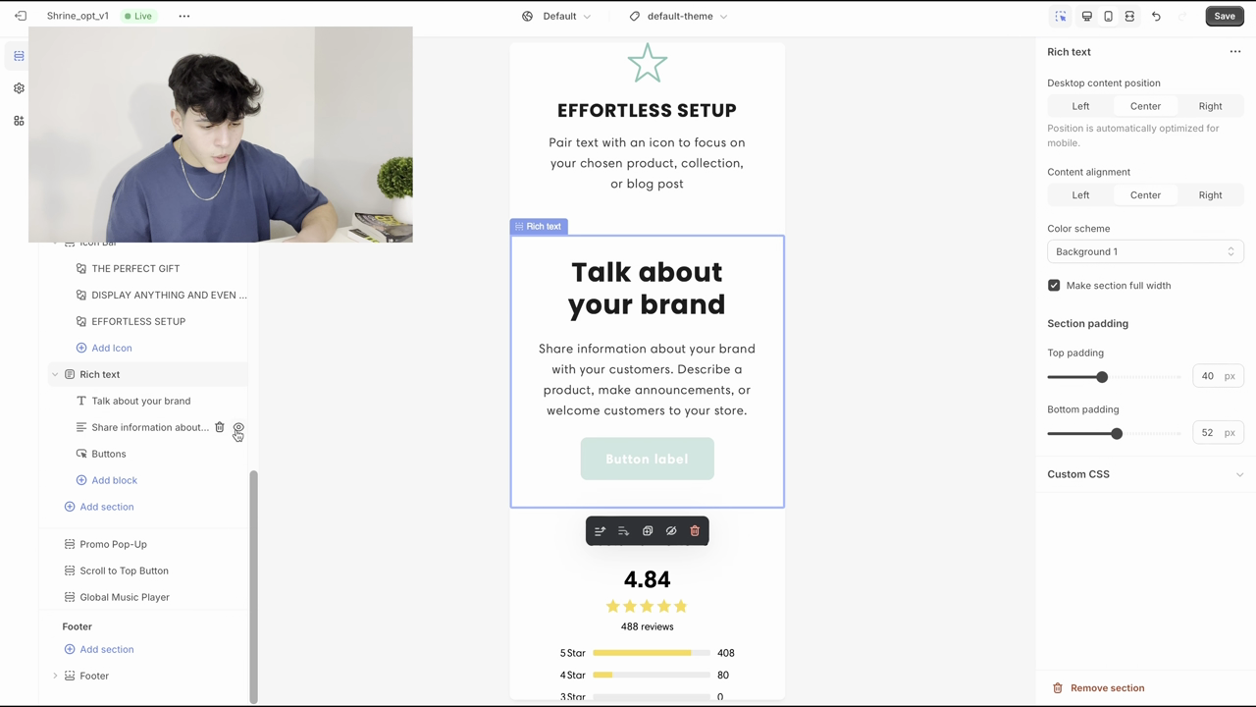
pyautogui.click(218, 428)
pyautogui.click(219, 454)
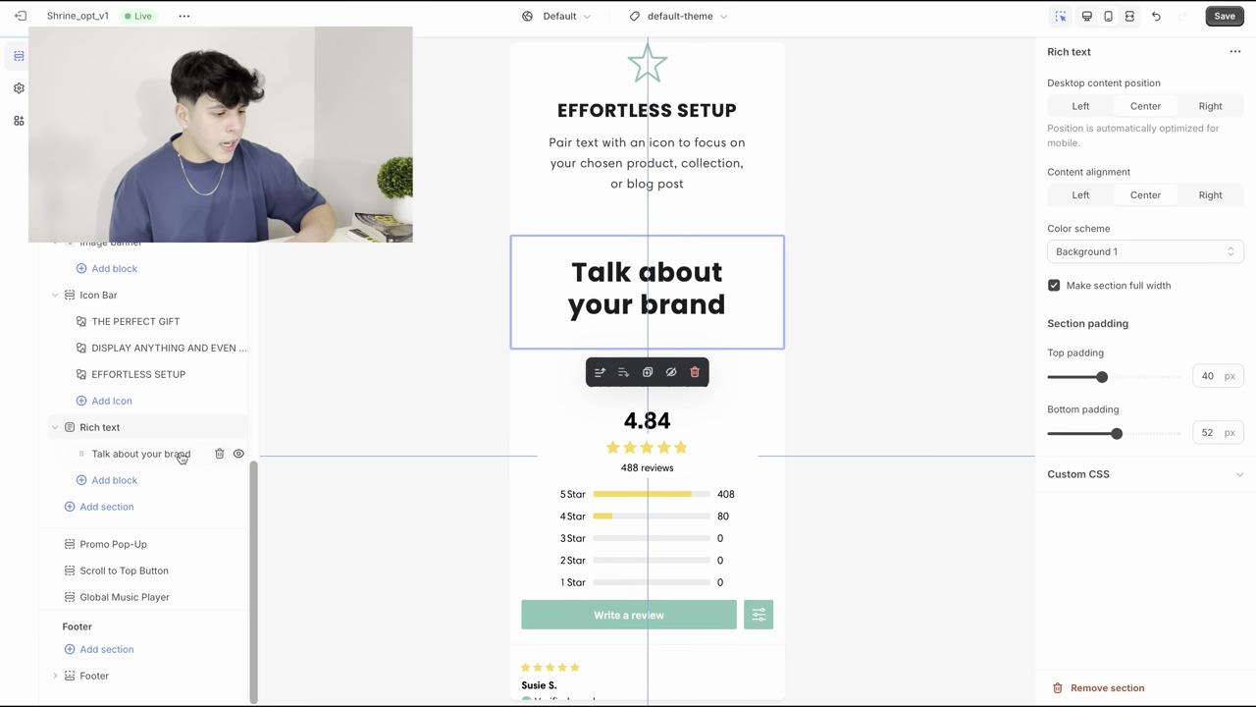
# Step: Change the new Rich text section's heading to "PRESERVE THE SPECIAL MOMENTS" in the Small size
pyautogui.click(176, 453)
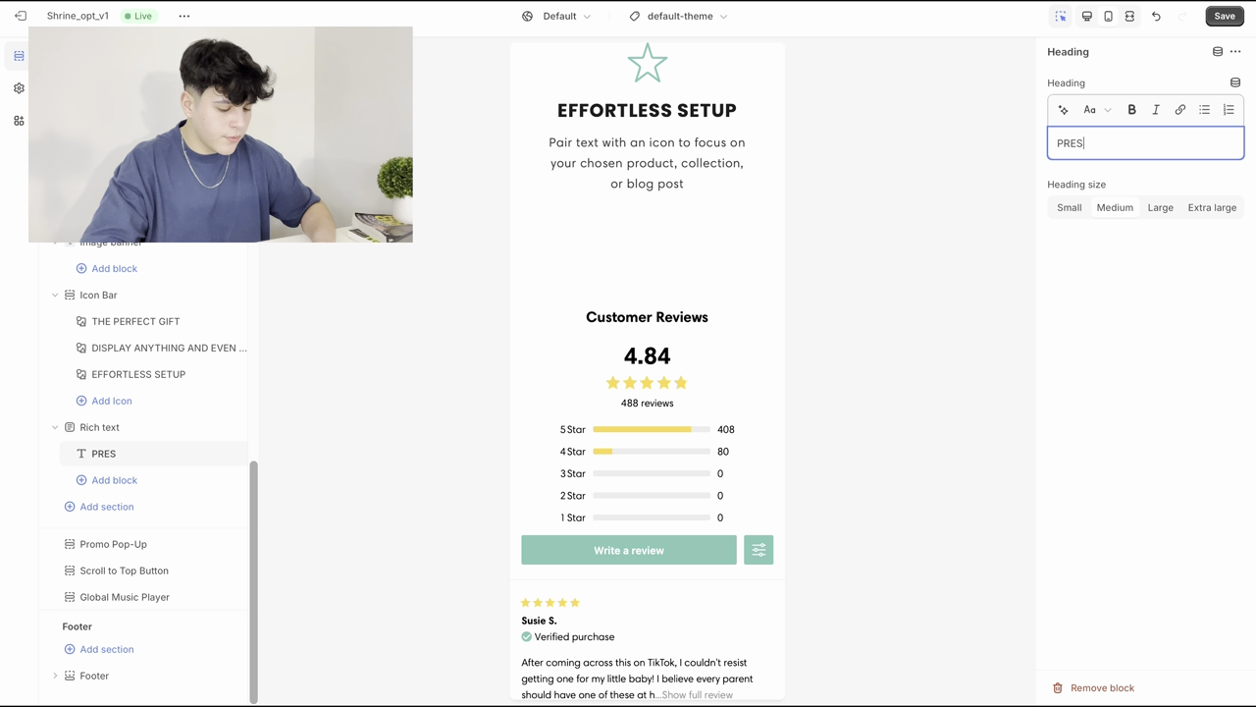
pyautogui.write('ERVE THE SPECIAL MOMENTS')
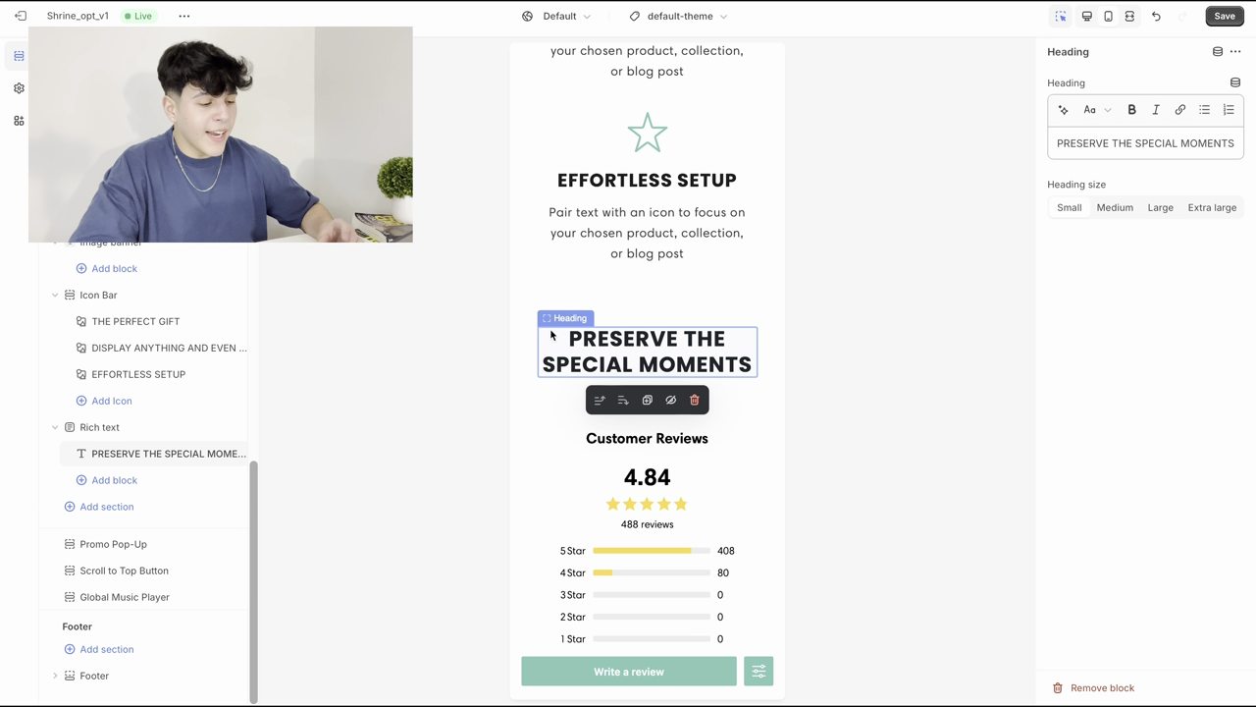
# Step: Reduce the Icon Bar section's bottom padding to 8 px and finally to 0 px
pyautogui.click(590, 296)
pyautogui.scroll(-5, 1170, 515)
pyautogui.moveTo(1098, 596); pyautogui.dragTo(1068, 597)
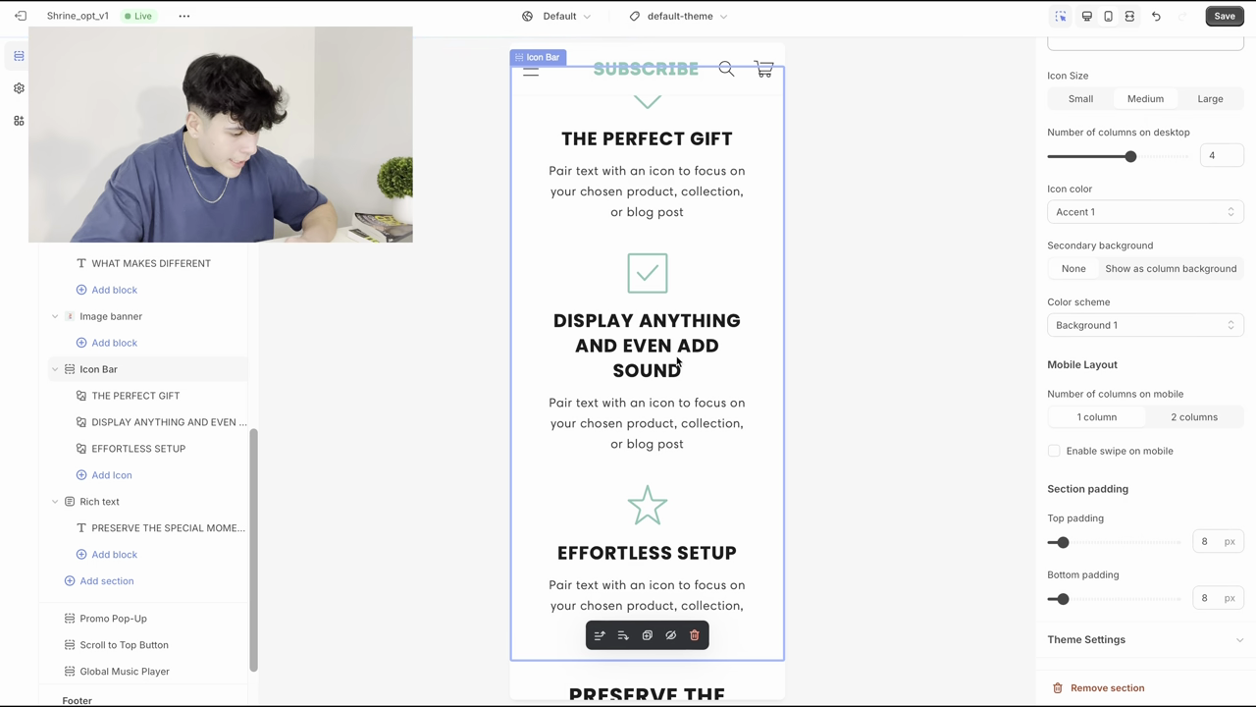
pyautogui.scroll(-4, 684, 437)
pyautogui.scroll(3, 654, 294)
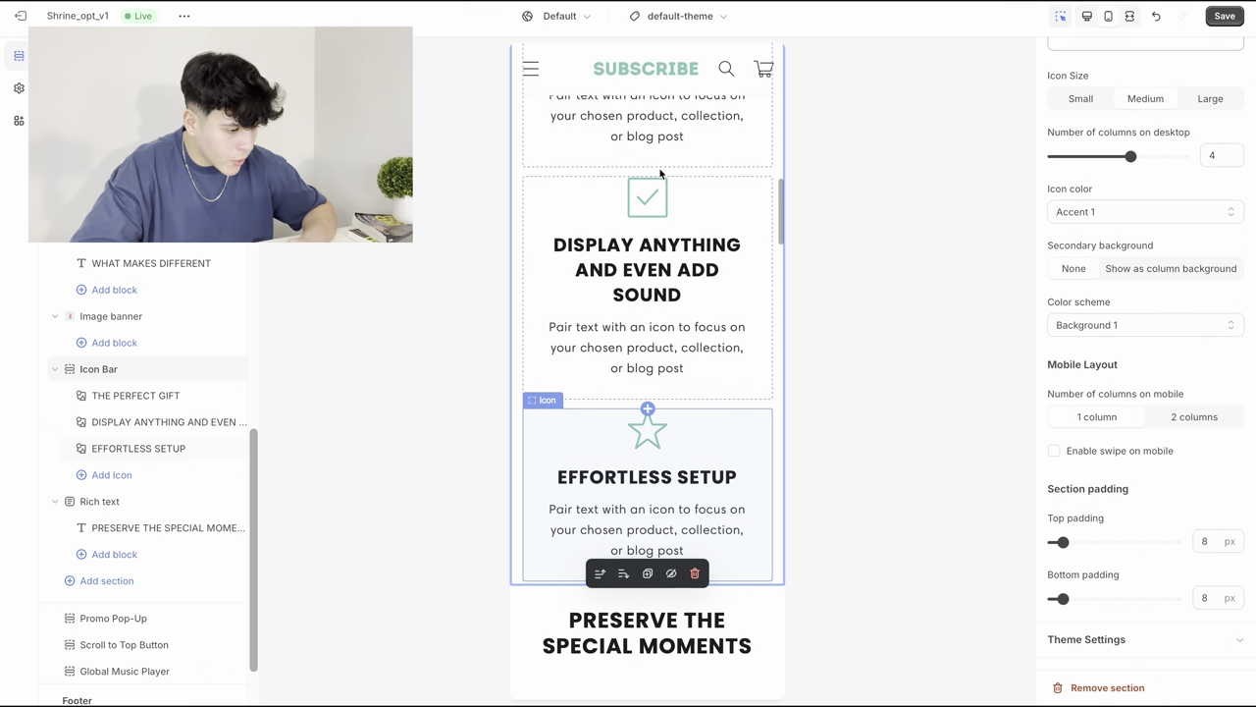
pyautogui.scroll(-3, 658, 177)
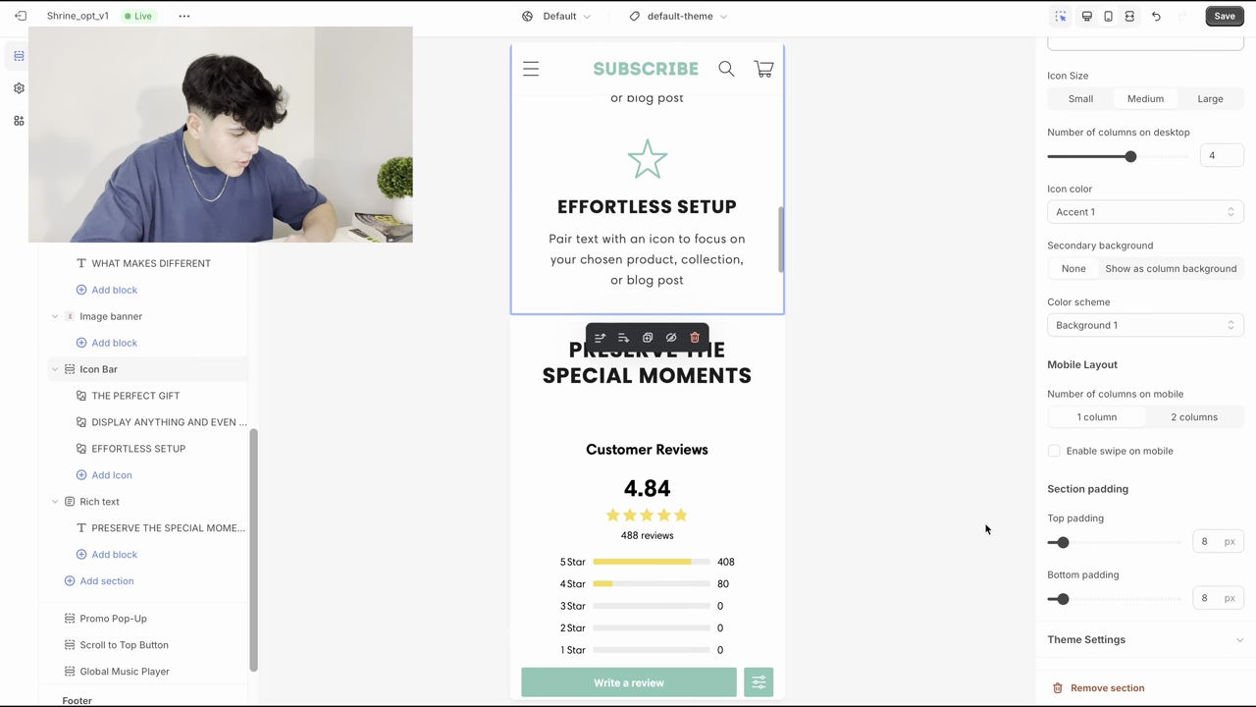
pyautogui.moveTo(1063, 598); pyautogui.dragTo(1043, 602)
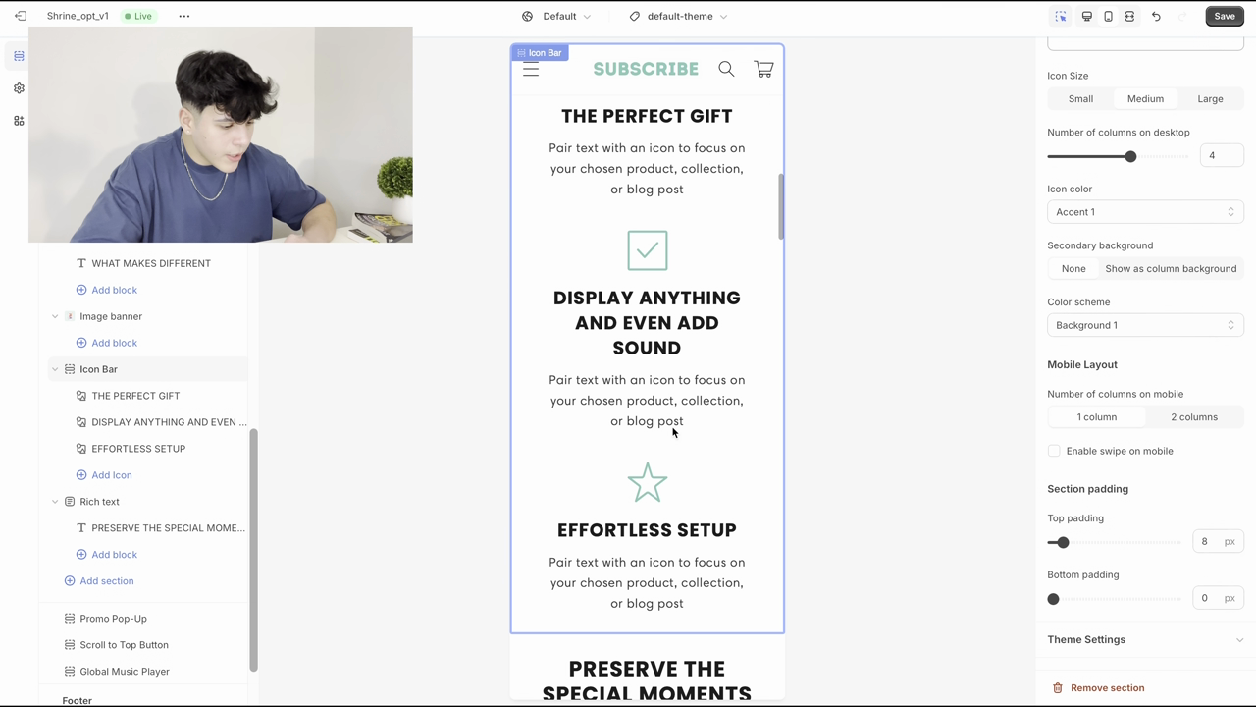
# Step: Add an Image banner section below the "PRESERVE THE SPECIAL MOMENTS" Rich text section
pyautogui.scroll(-2, 687, 468)
pyautogui.click(697, 506)
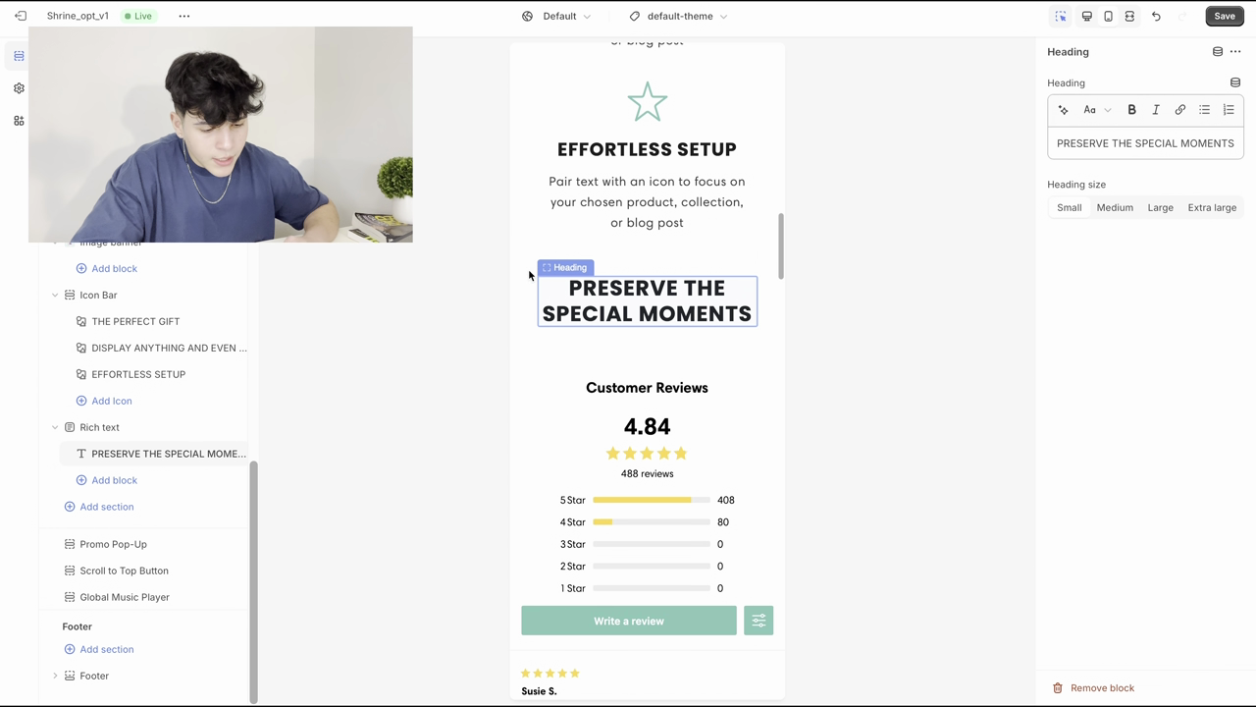
pyautogui.click(131, 507)
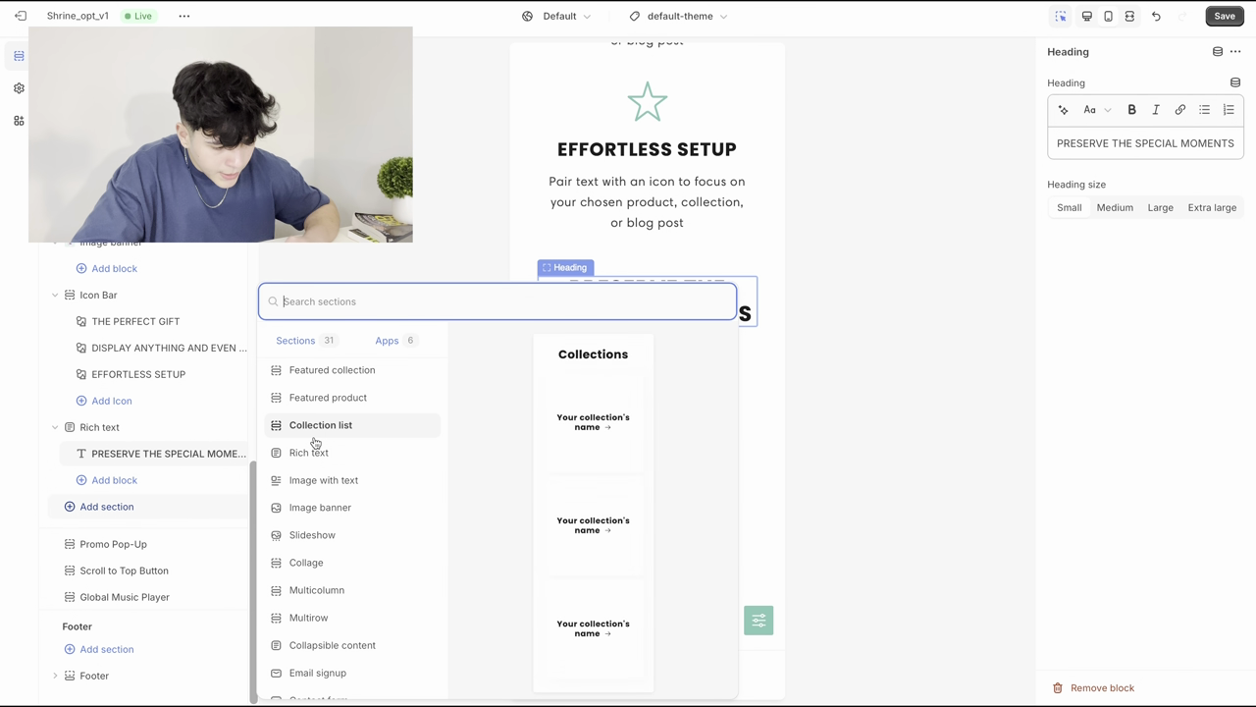
pyautogui.scroll(-3, 343, 471)
pyautogui.click(373, 432)
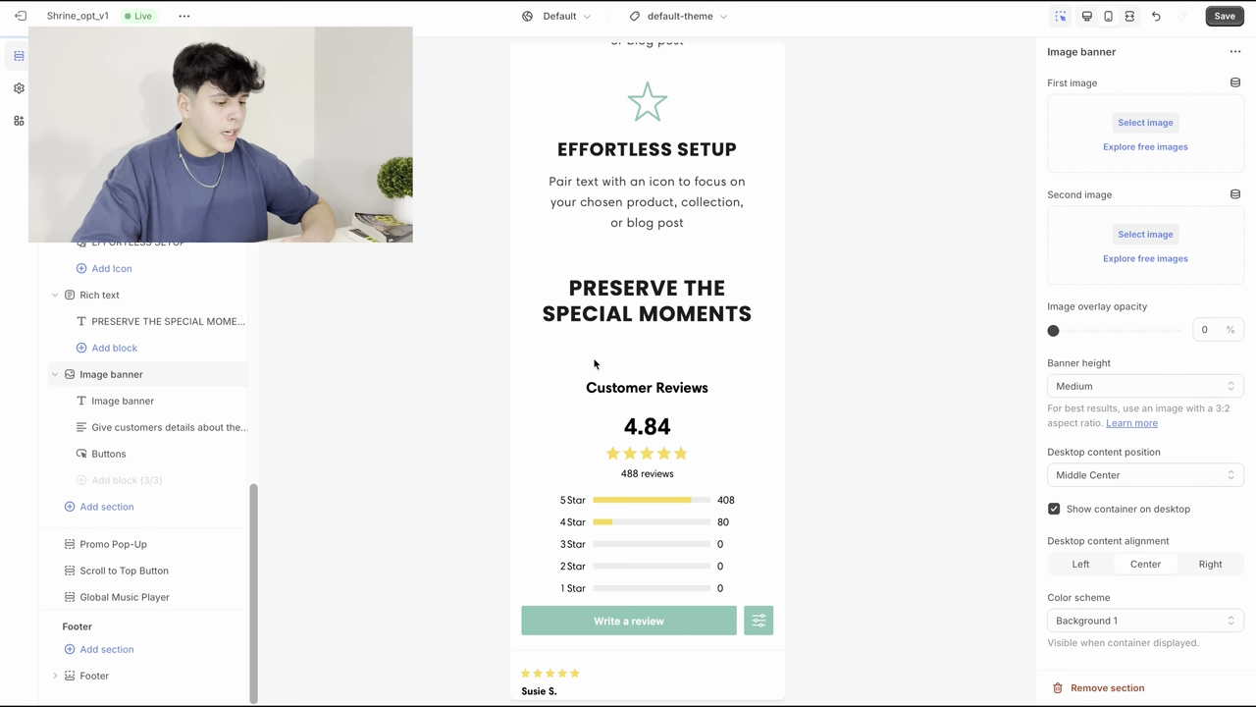
# Step: Review the page preview from the Digital Frame product details down to the image banner with the frame GIF
pyautogui.scroll(2, 682, 296)
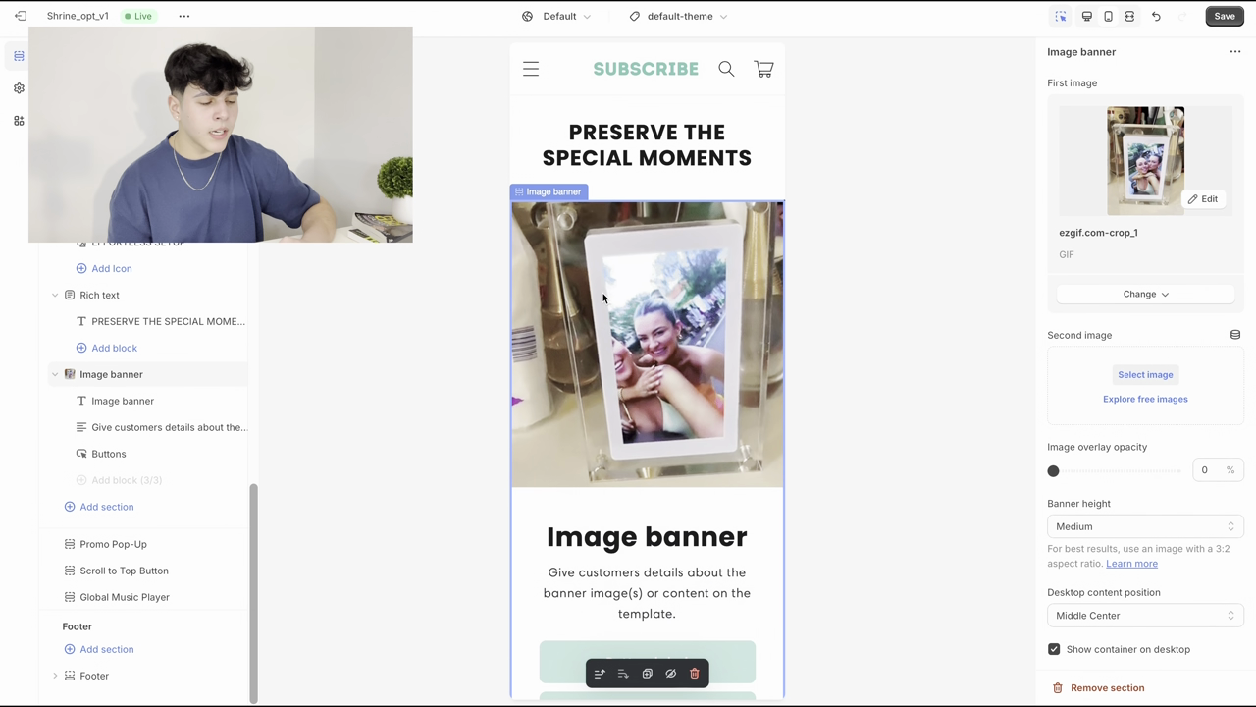
pyautogui.scroll(6, 603, 292)
pyautogui.scroll(3, 603, 292)
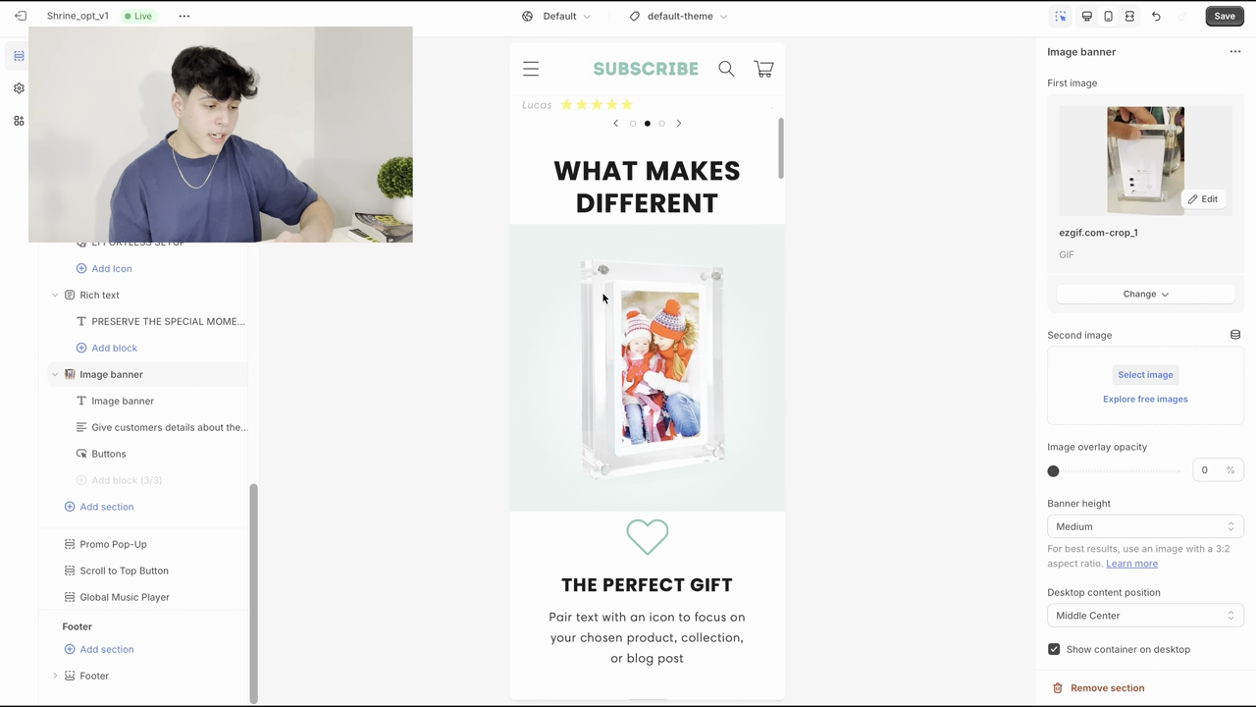
pyautogui.scroll(5, 687, 236)
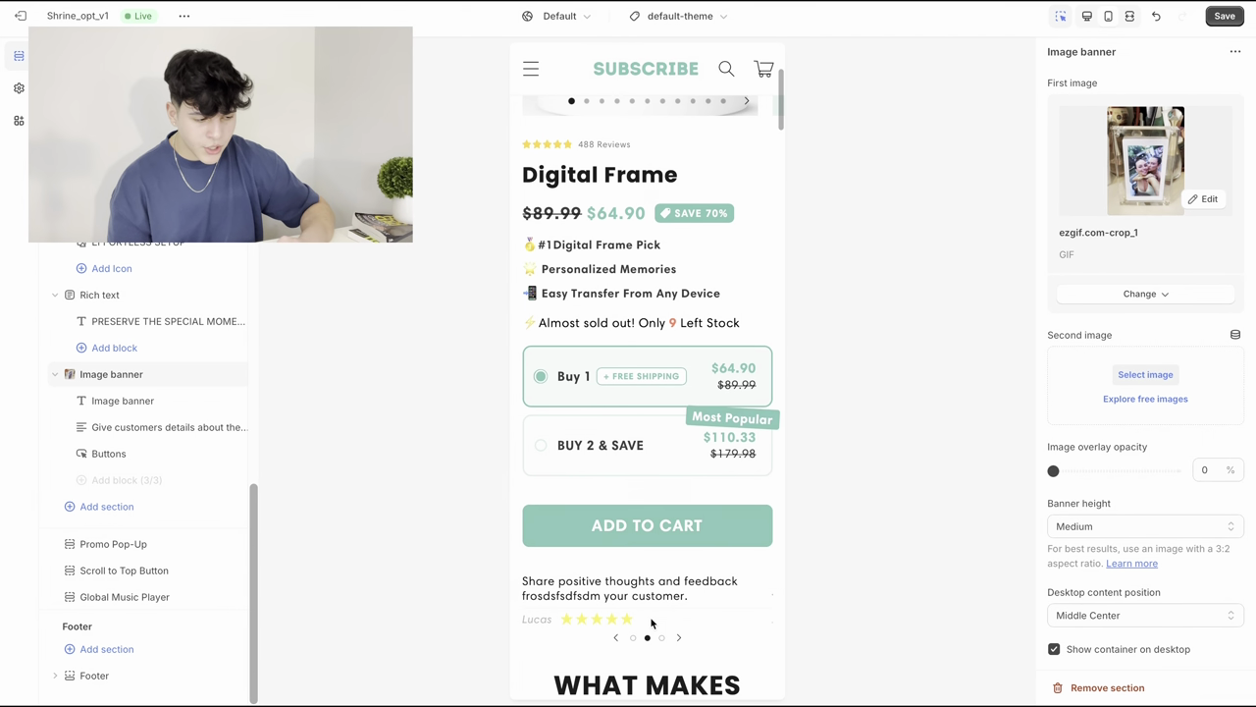
pyautogui.scroll(-10, 651, 622)
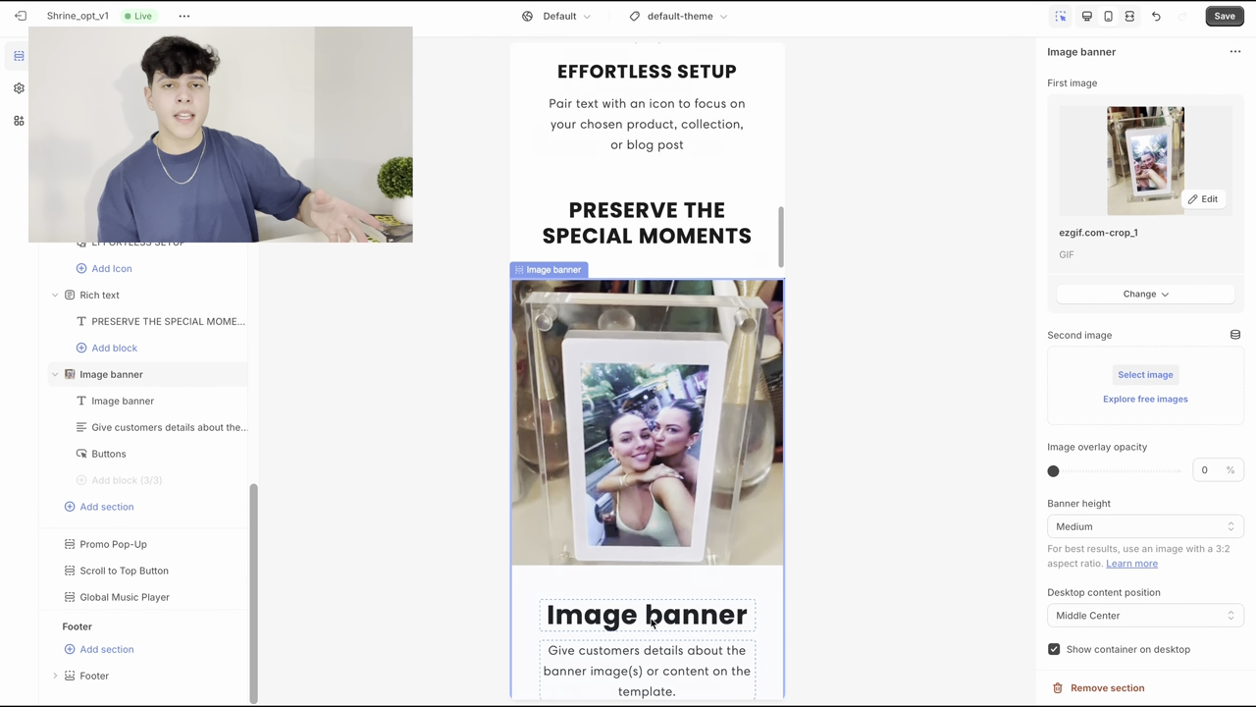
pyautogui.scroll(-1, 651, 620)
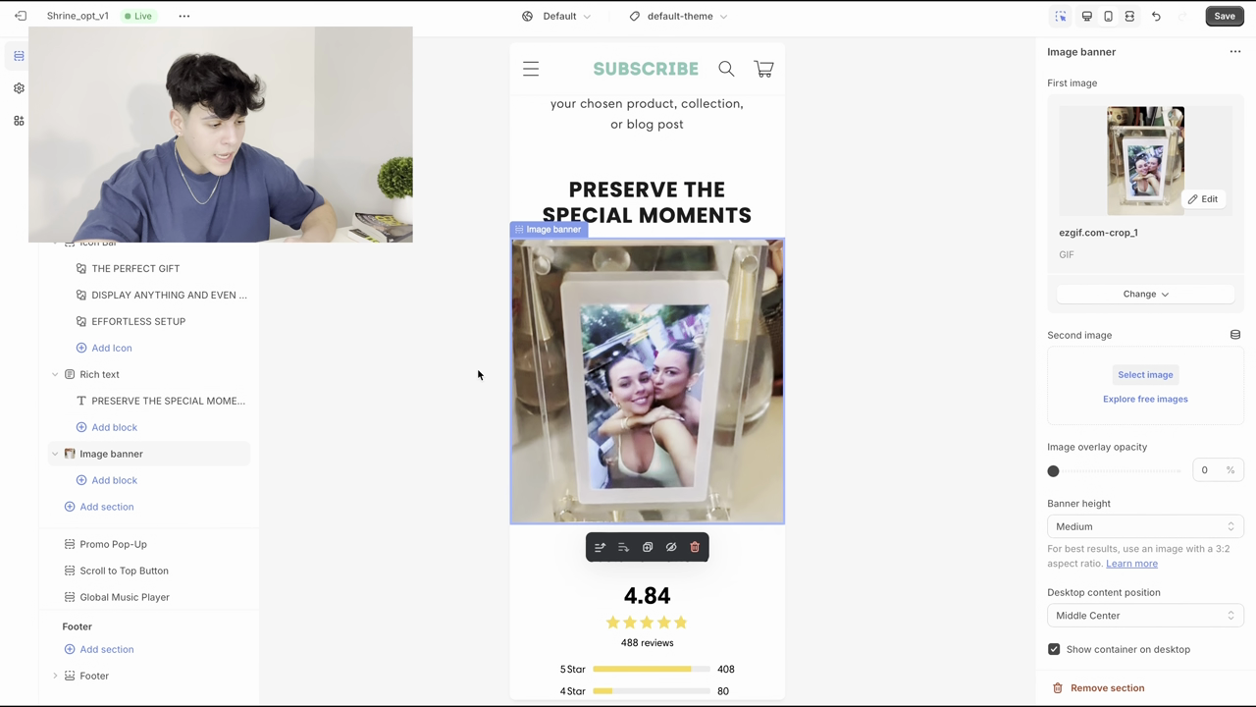
# Step: Add a Comparison table section below the "AS SEEN ON" image banner
pyautogui.scroll(-1, 628, 417)
pyautogui.scroll(-1, 631, 410)
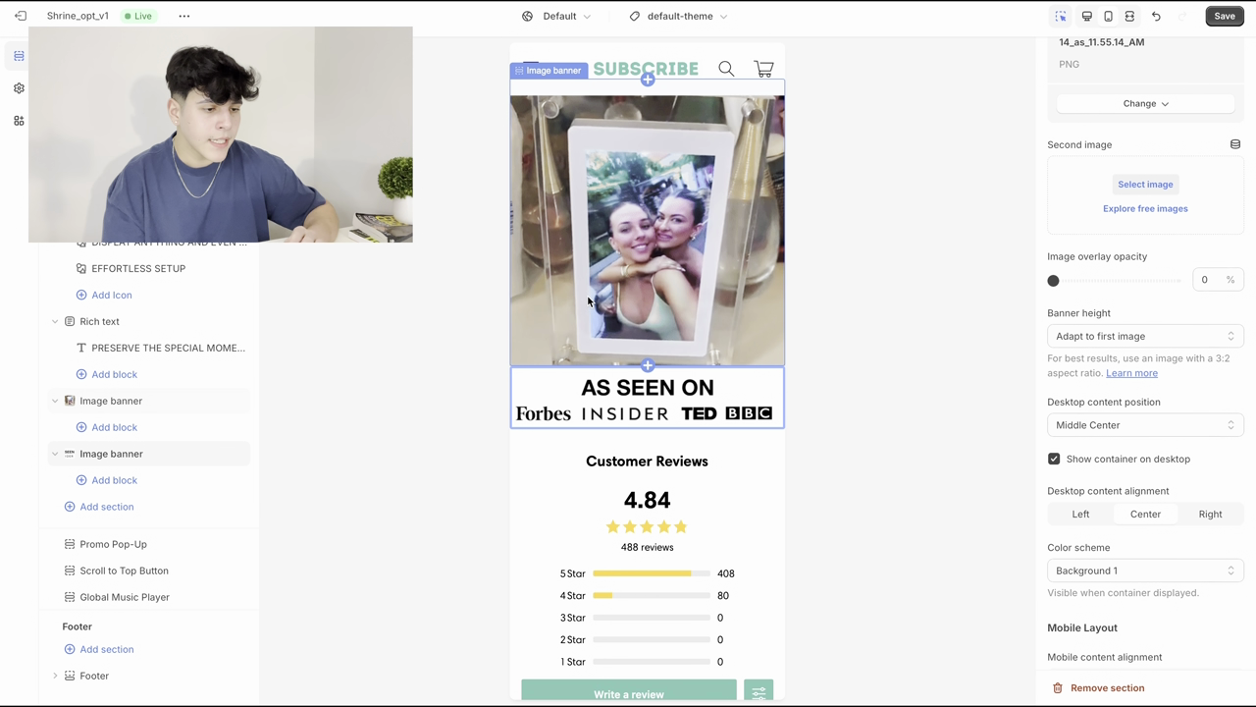
pyautogui.click(106, 505)
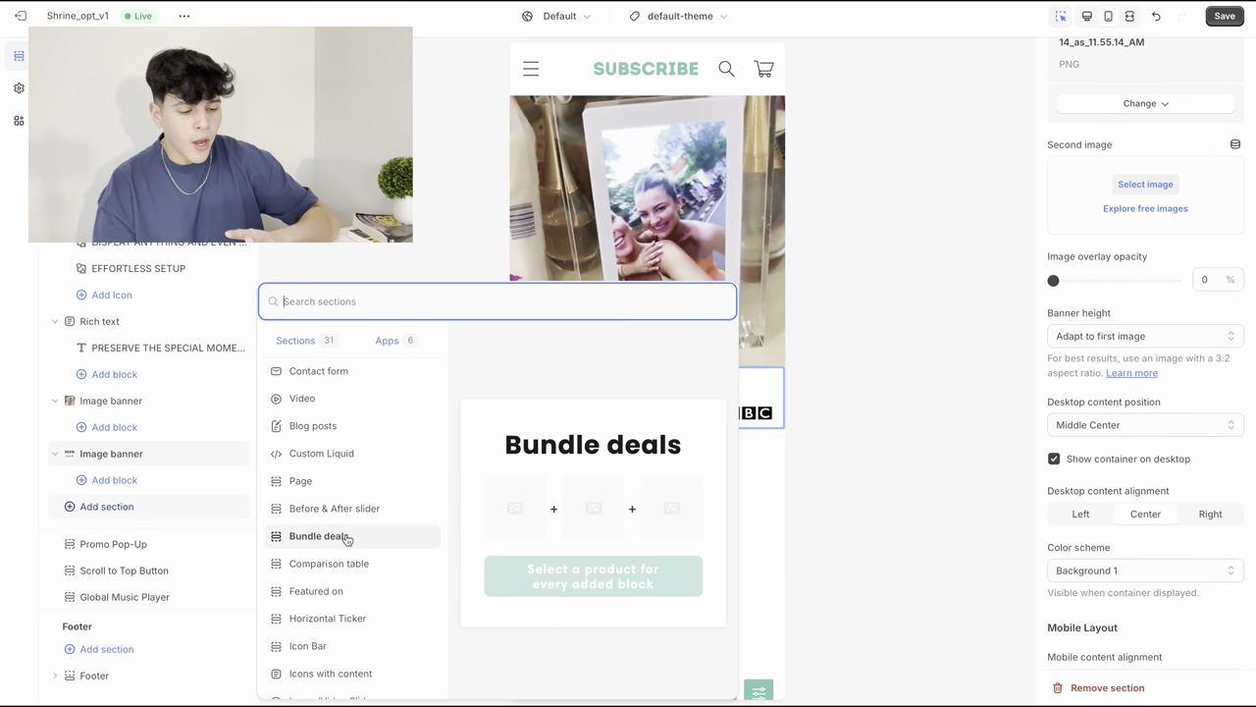
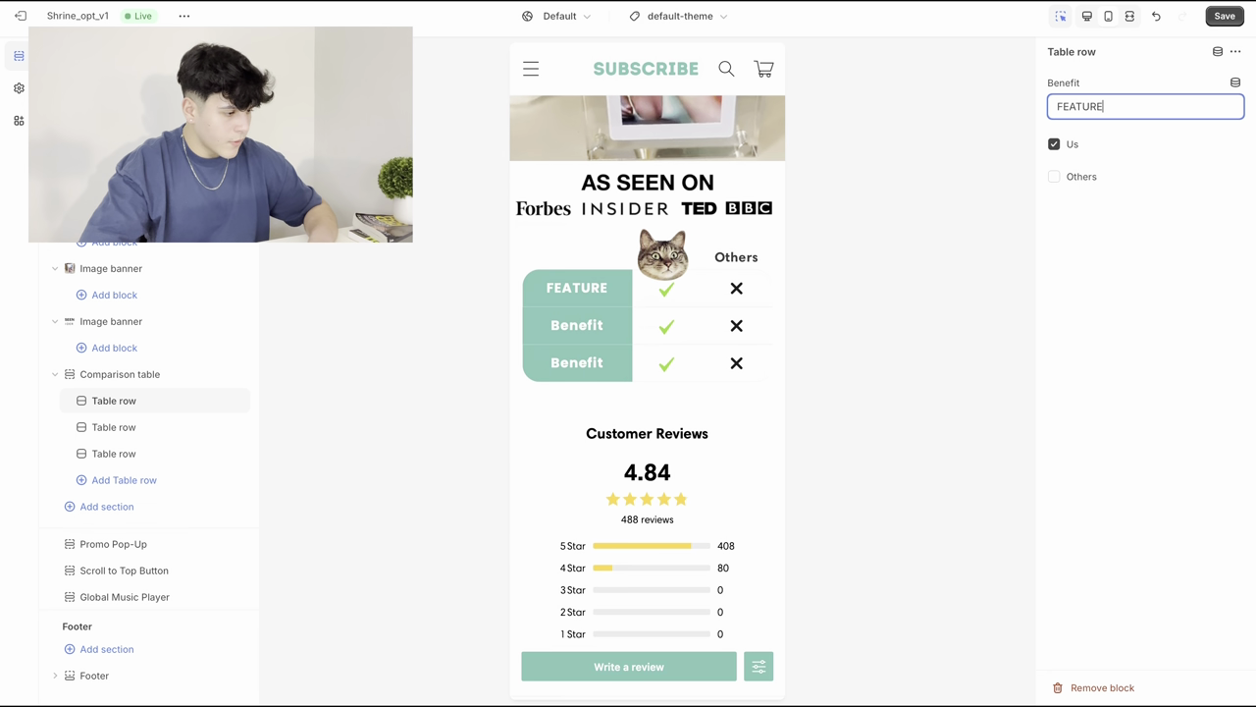
# Step: Set the first Comparison table row's benefit to "FEATURED ON FORBES" and open the second row's settings
pyautogui.write('FORBES')
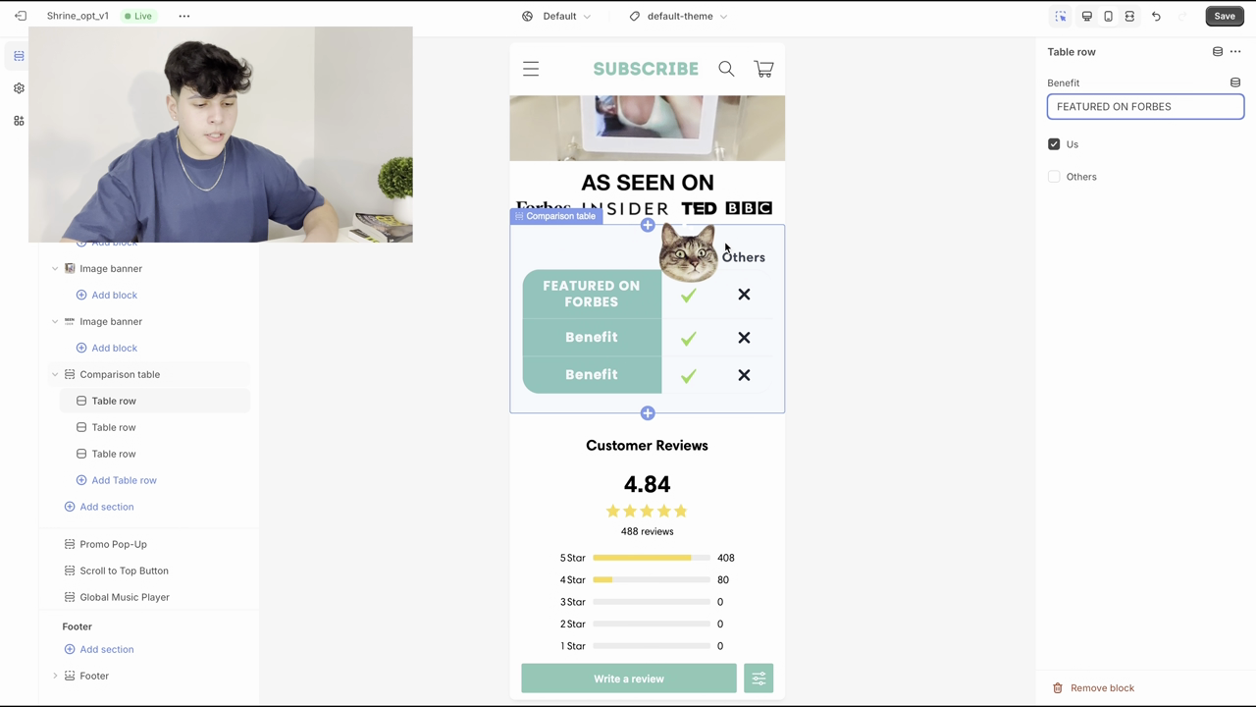
pyautogui.click(106, 427)
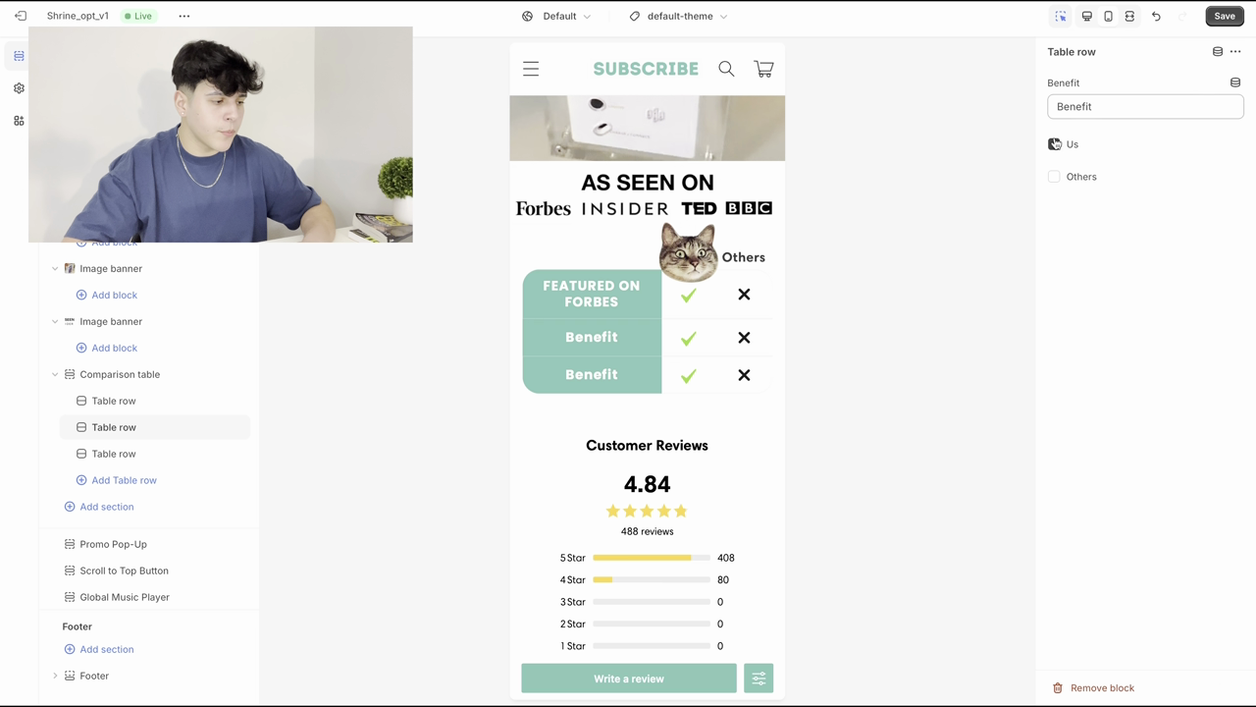
# Step: Set the second Comparison table row's benefit to "PLAYS VIDEO WITH AUDIO"
pyautogui.tripleClick(1101, 98)
pyautogui.write('PLAYS VIDEO WITH AUDIO')
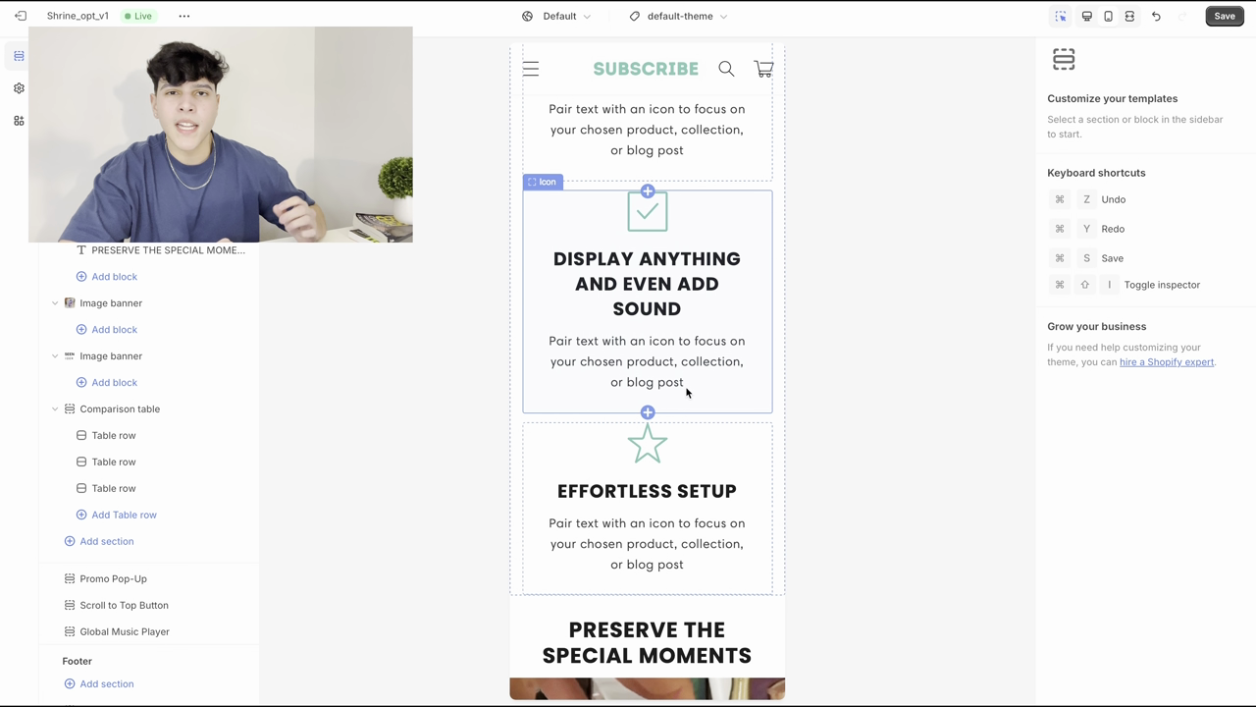
# Step: Review the page preview from the Digital Frame product details down to the comparison table and customer reviews
pyautogui.scroll(-3, 685, 388)
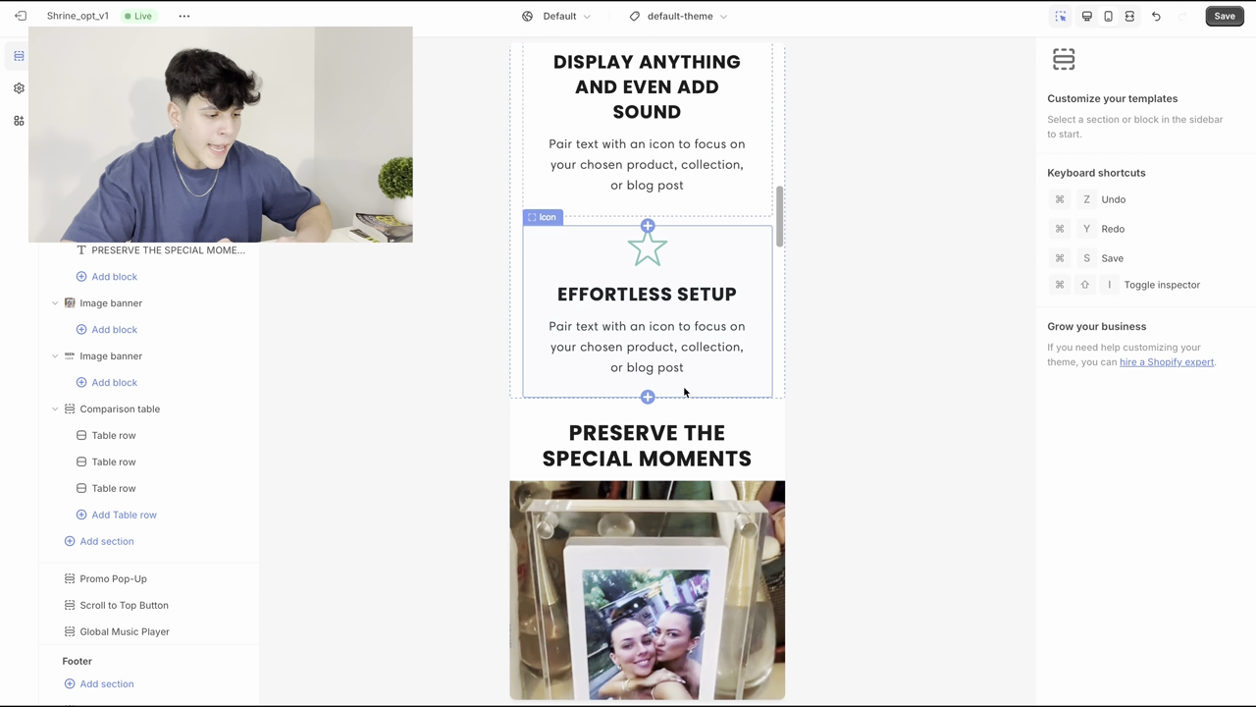
pyautogui.scroll(5, 685, 403)
pyautogui.scroll(10, 683, 402)
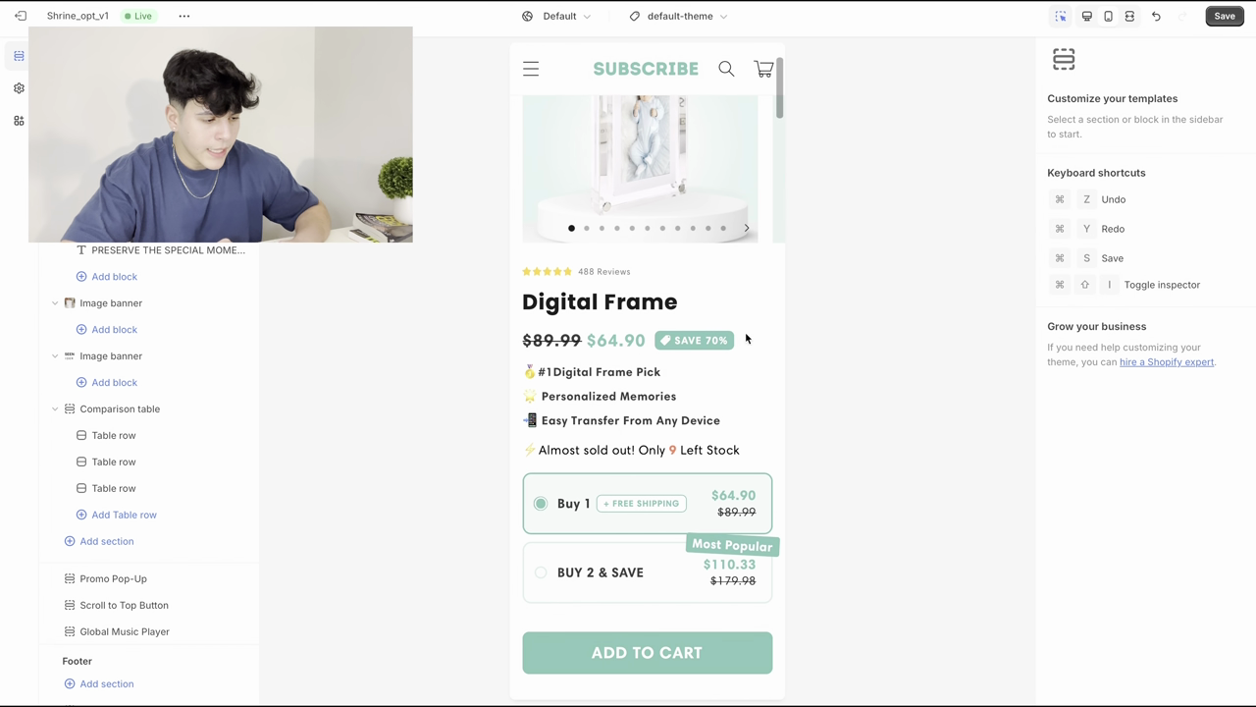
pyautogui.scroll(-3, 600, 364)
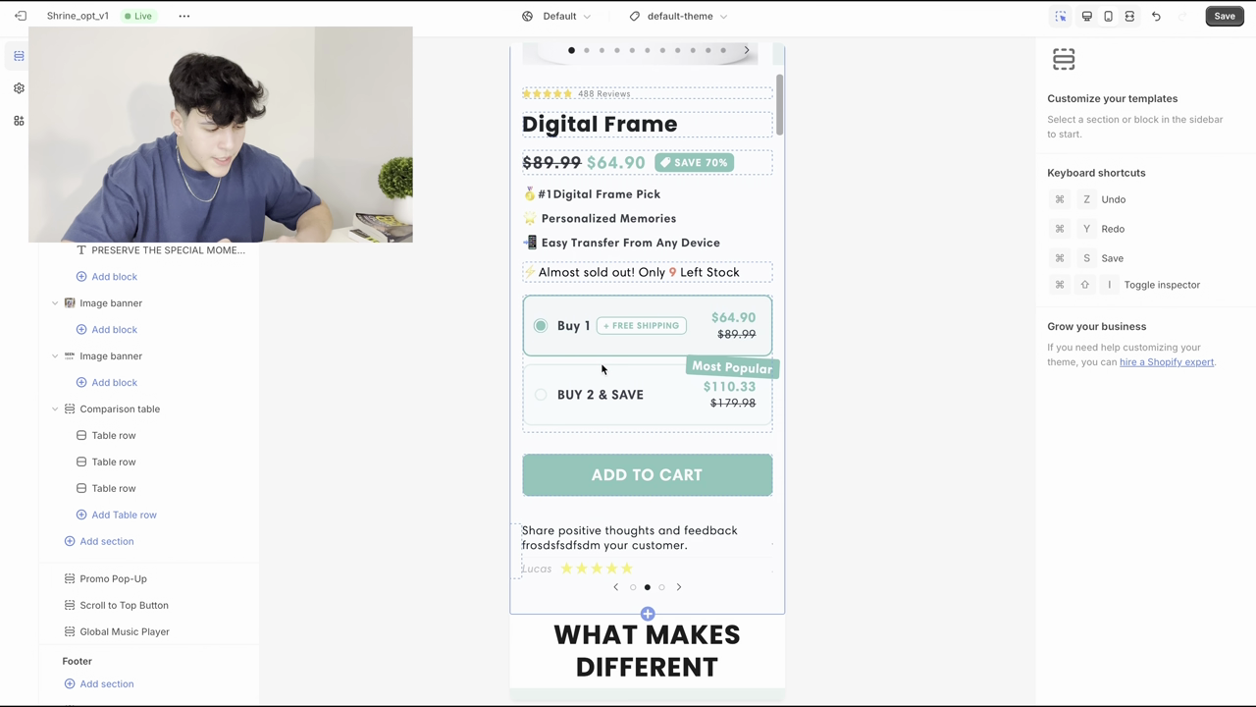
pyautogui.scroll(-5, 621, 511)
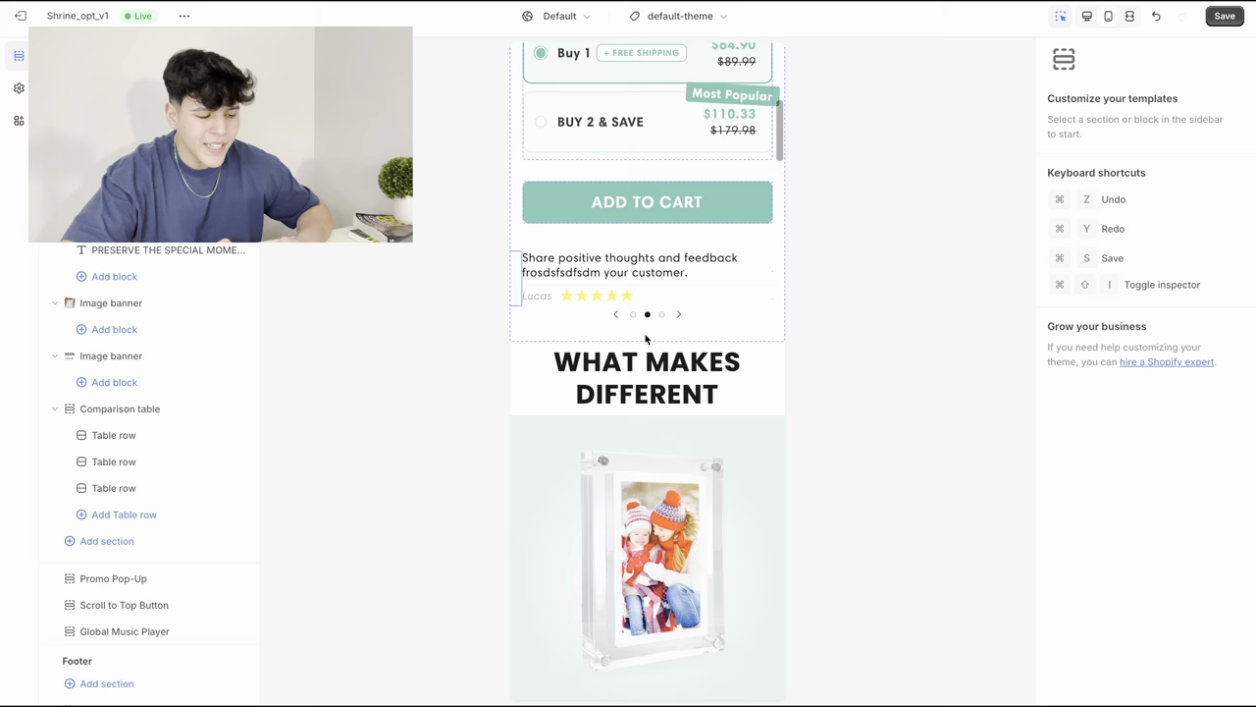
pyautogui.scroll(-8, 647, 338)
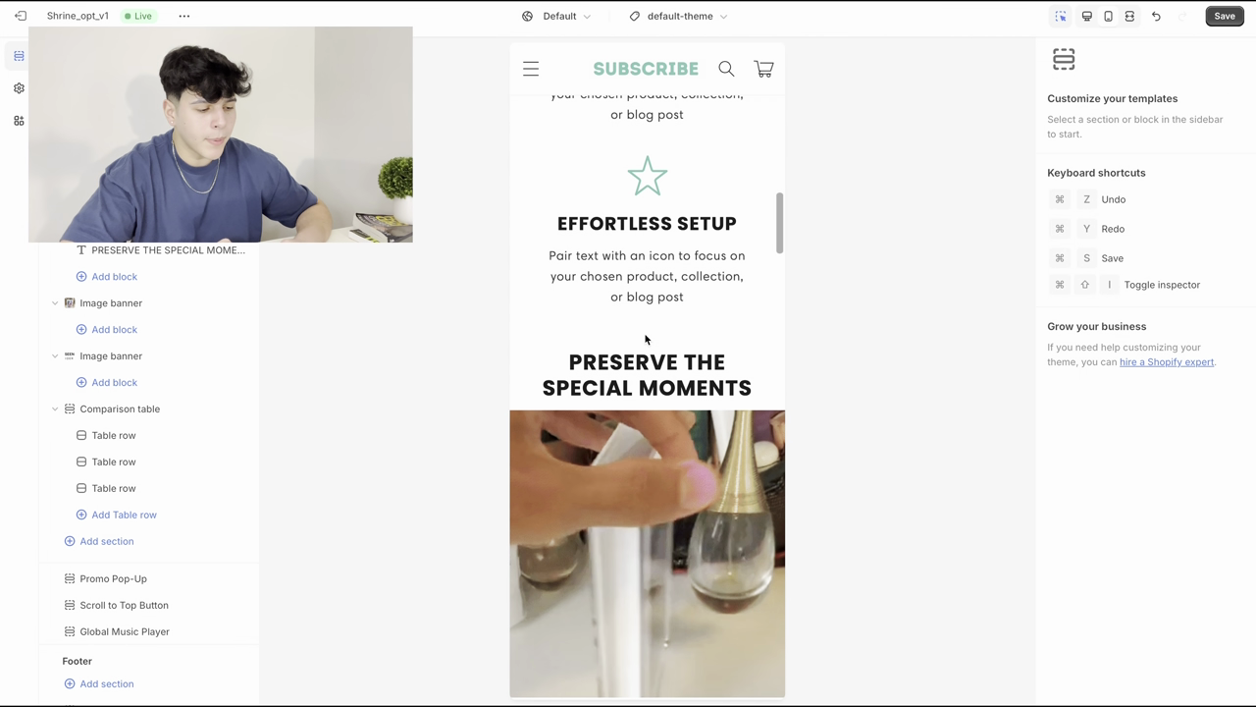
pyautogui.scroll(-5, 645, 338)
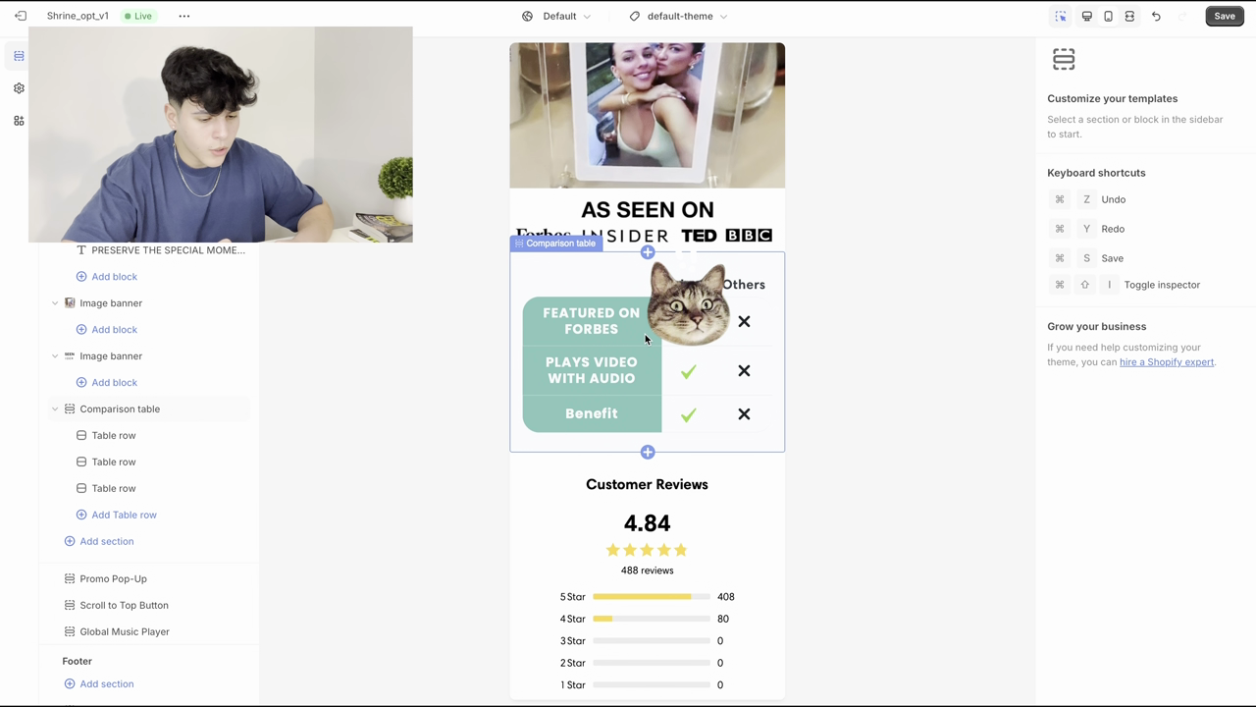
# Step: Add an Image banner section below the Comparison table
pyautogui.click(106, 541)
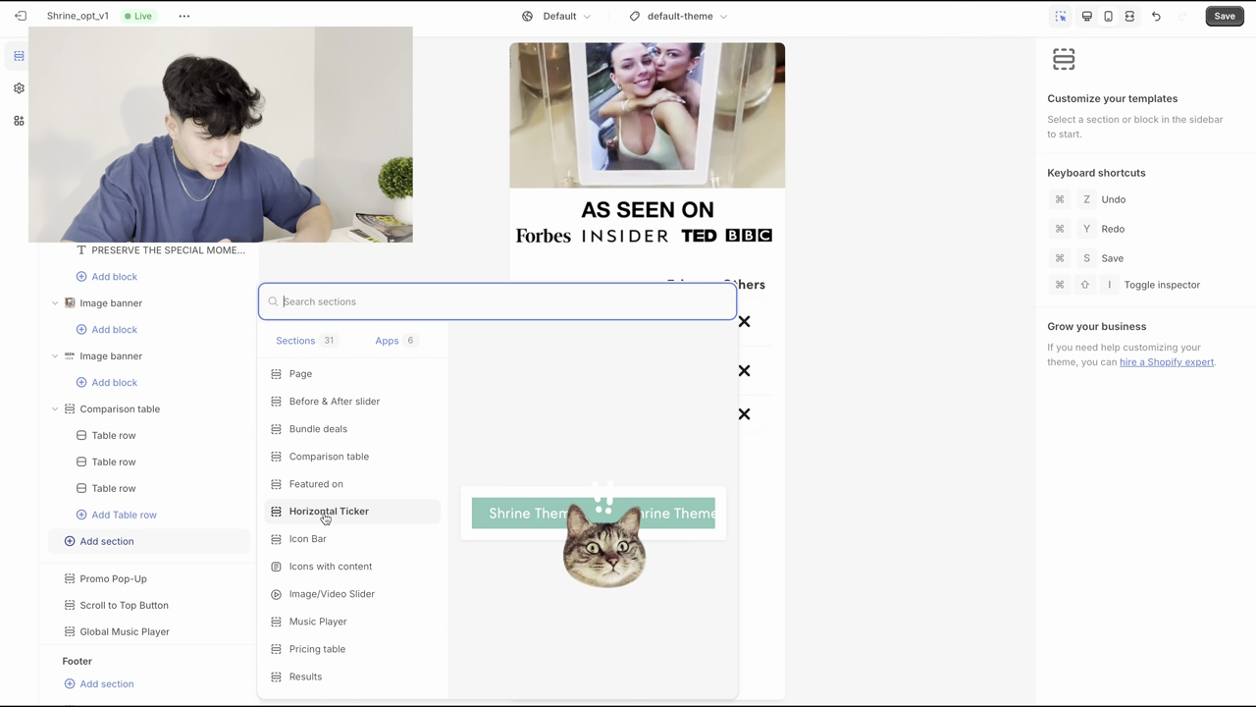
pyautogui.scroll(-2, 325, 530)
pyautogui.scroll(5, 334, 441)
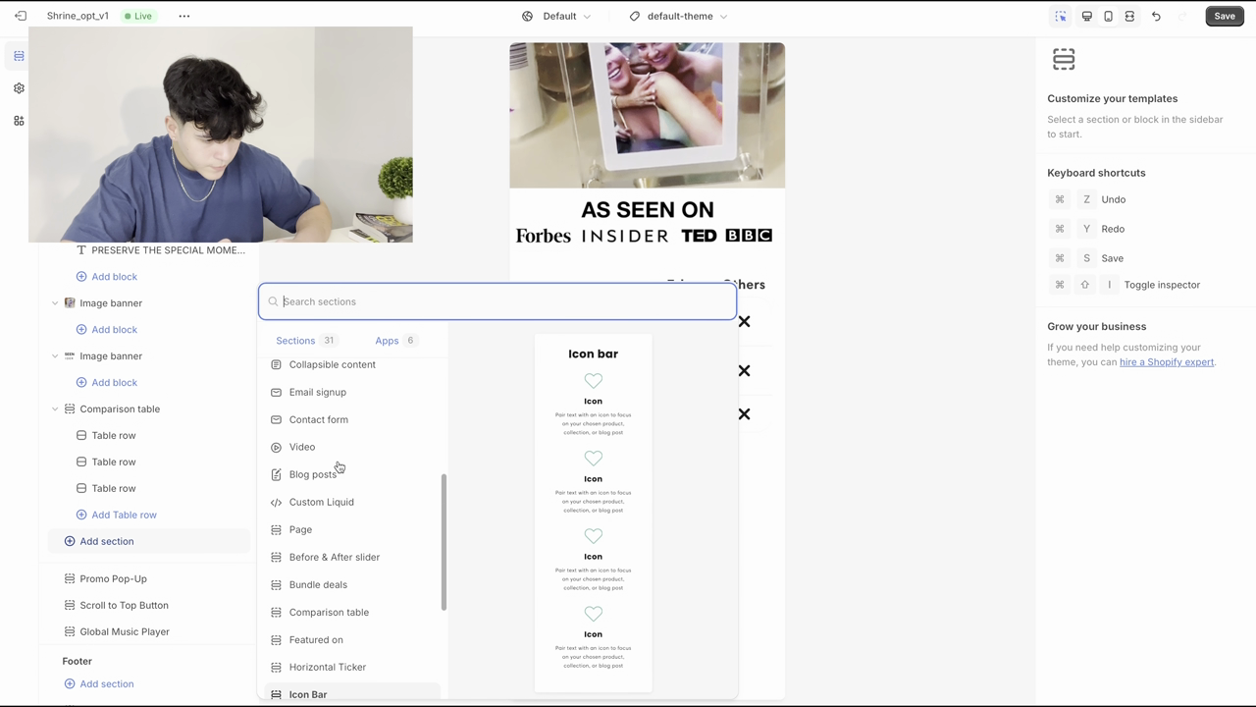
pyautogui.scroll(3, 339, 467)
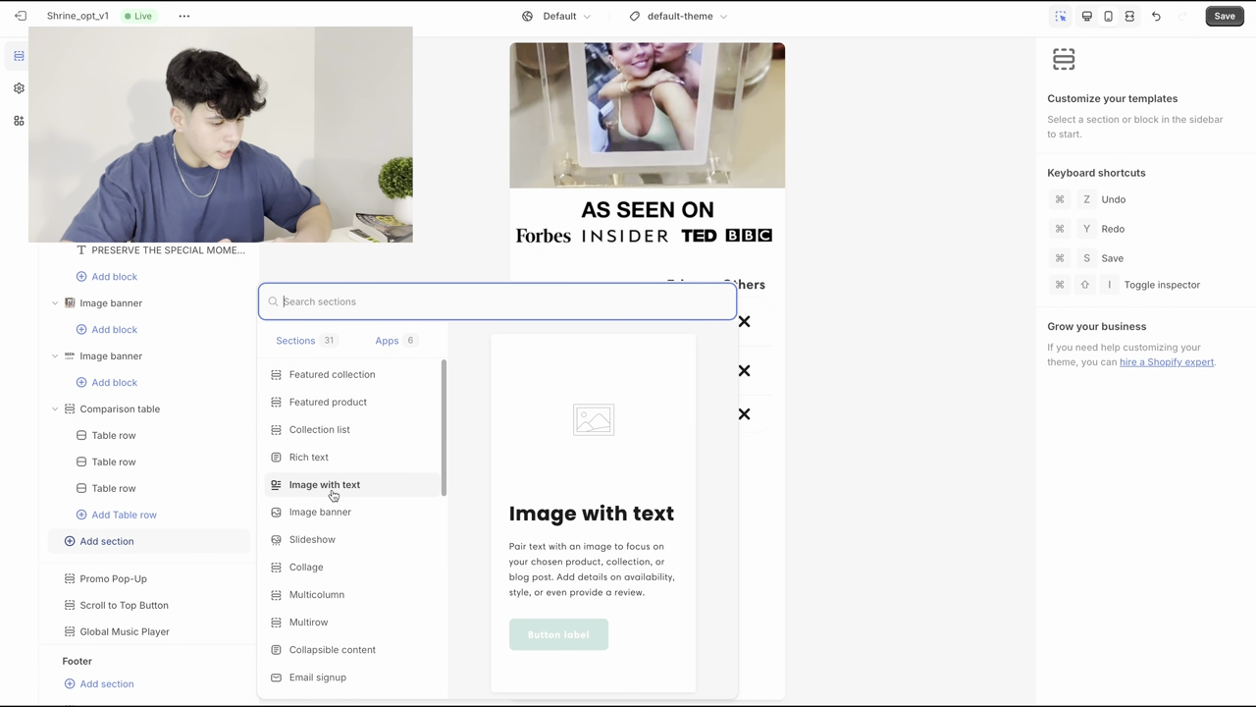
pyautogui.click(337, 511)
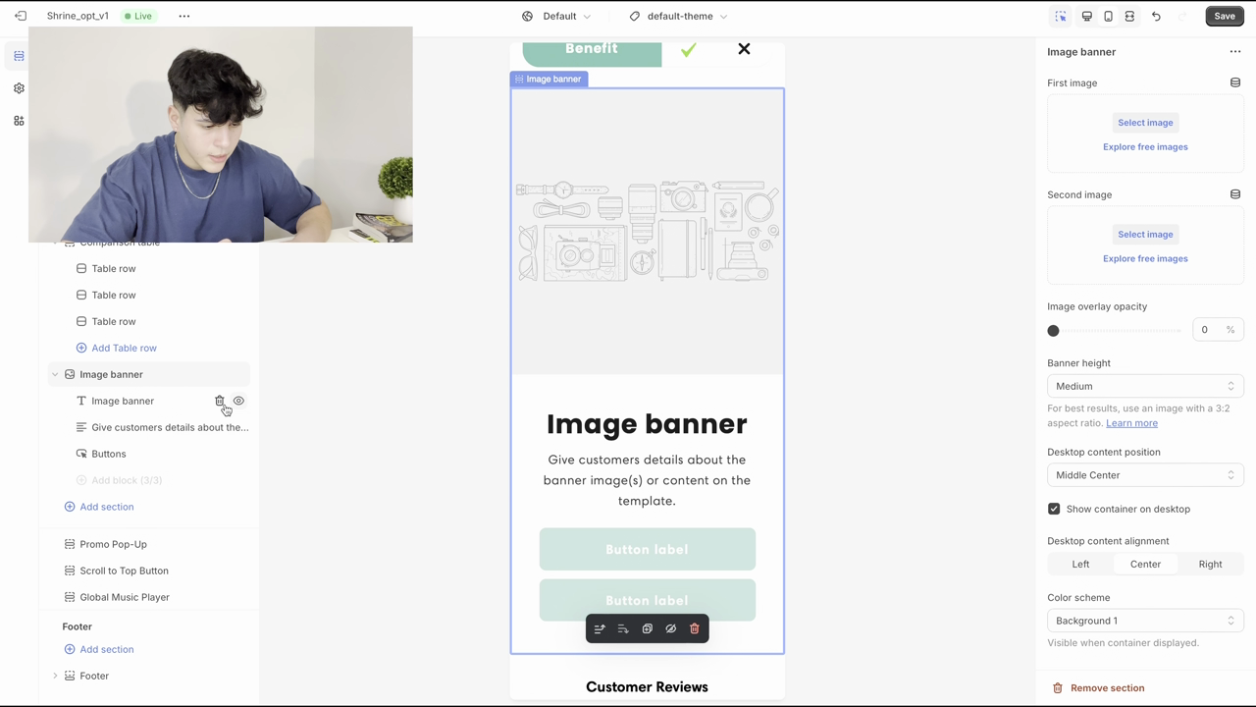
# Step: Remove the heading, text and Buttons blocks from the new Image banner below the Comparison table
pyautogui.click(219, 401)
pyautogui.click(218, 427)
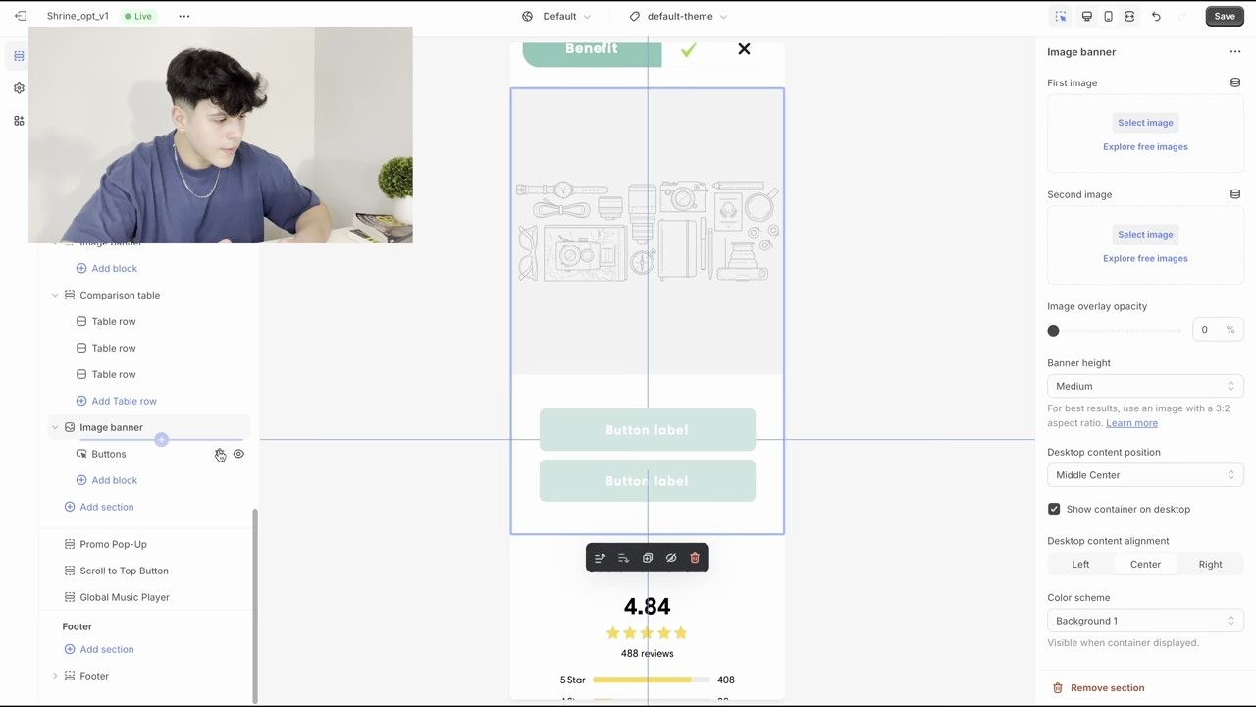
pyautogui.click(220, 454)
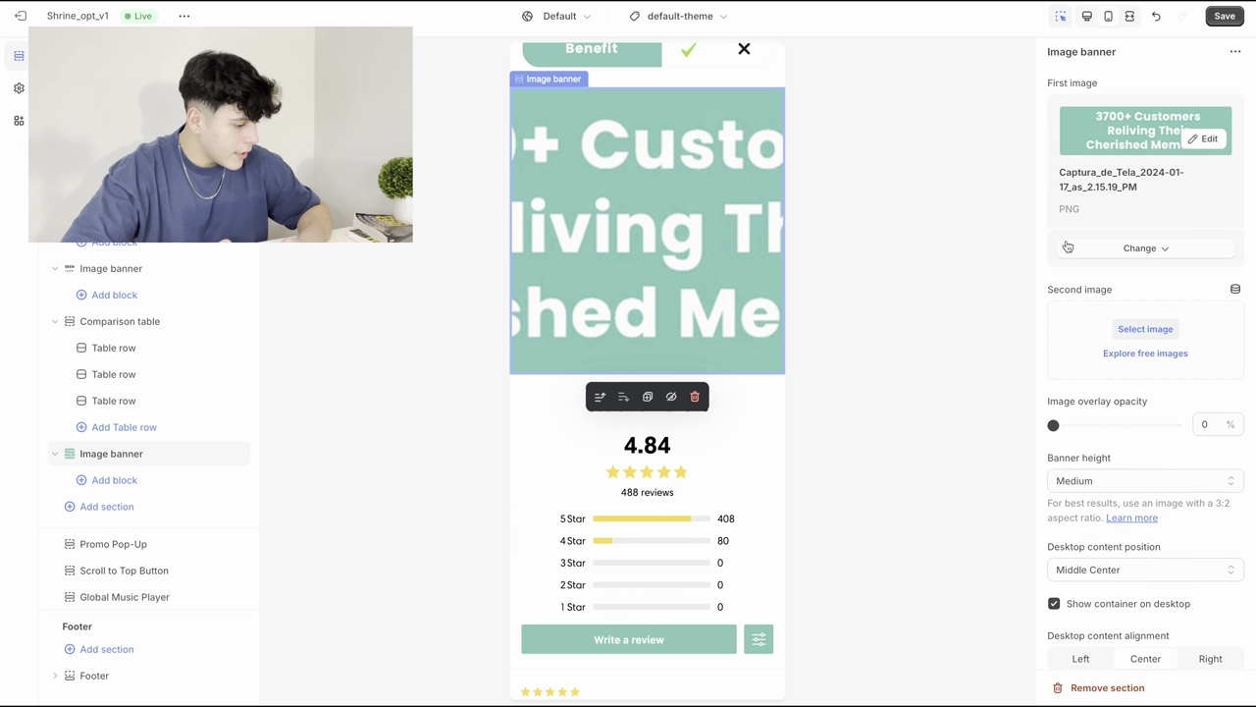
# Step: Set the banner height of the "3700+ Customers Reliving Their Cherished Memories" image banner to Adapt to first image
pyautogui.click(1149, 479)
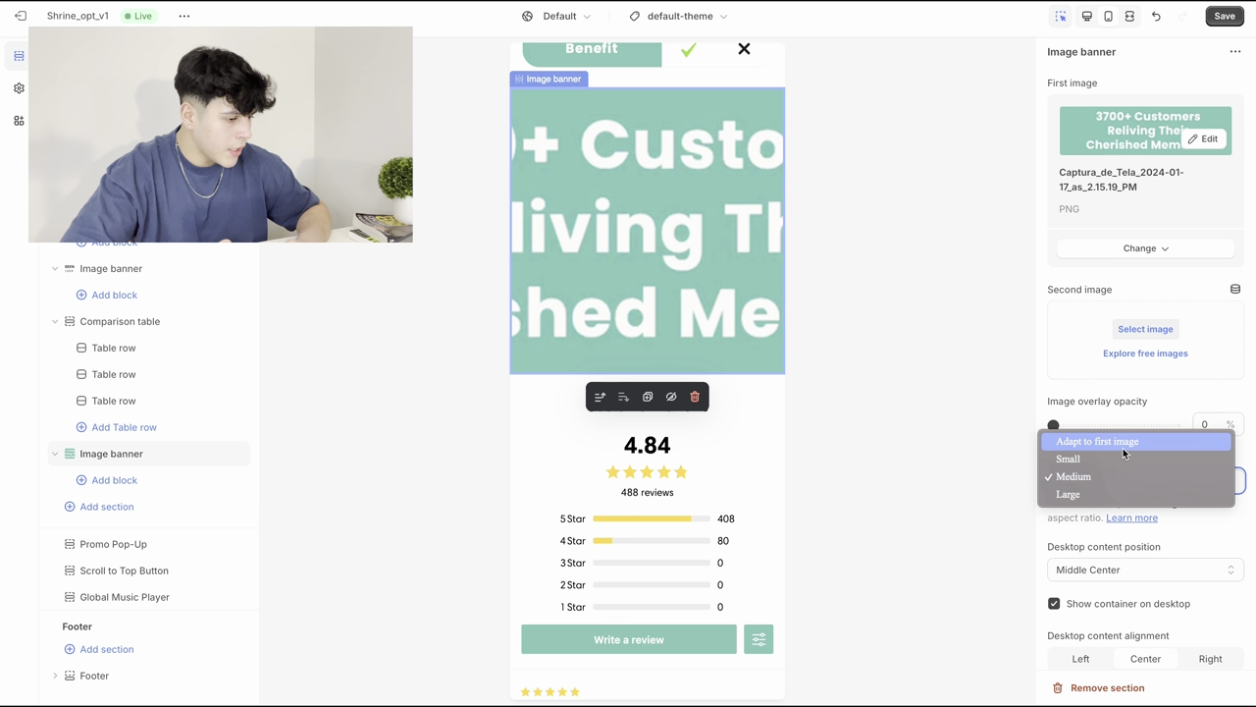
pyautogui.click(1123, 448)
pyautogui.scroll(5, 638, 300)
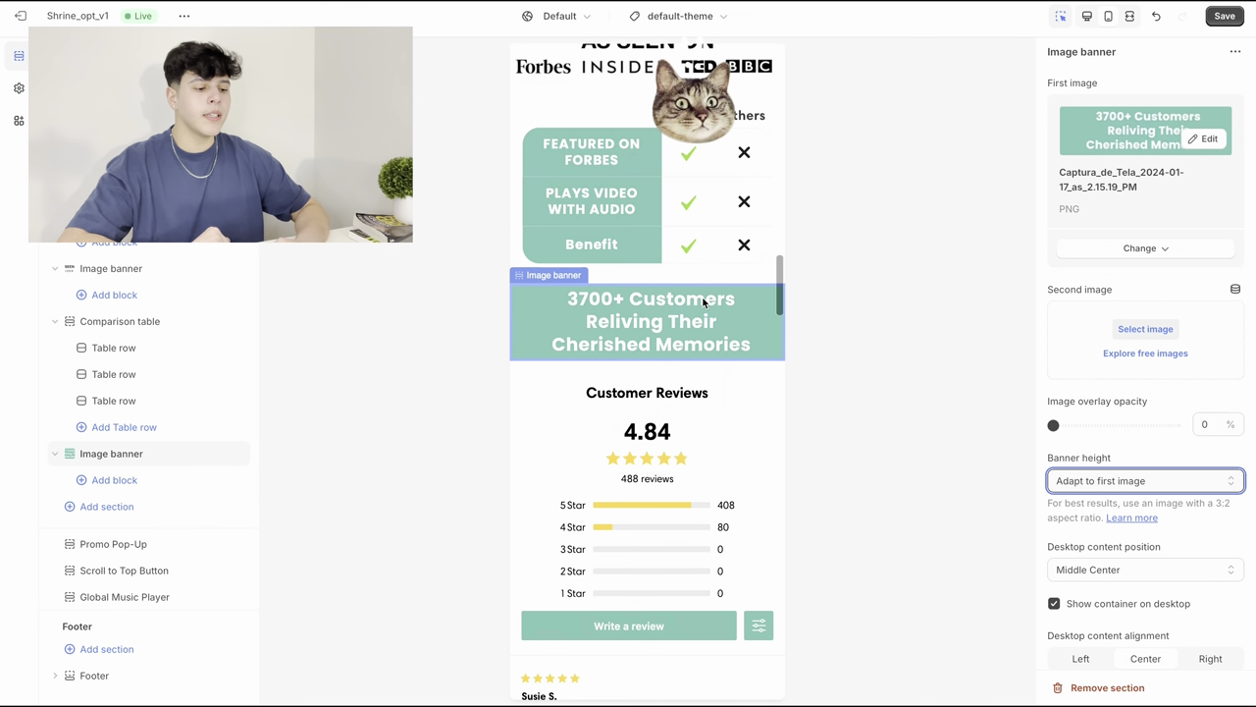
pyautogui.scroll(-1, 643, 275)
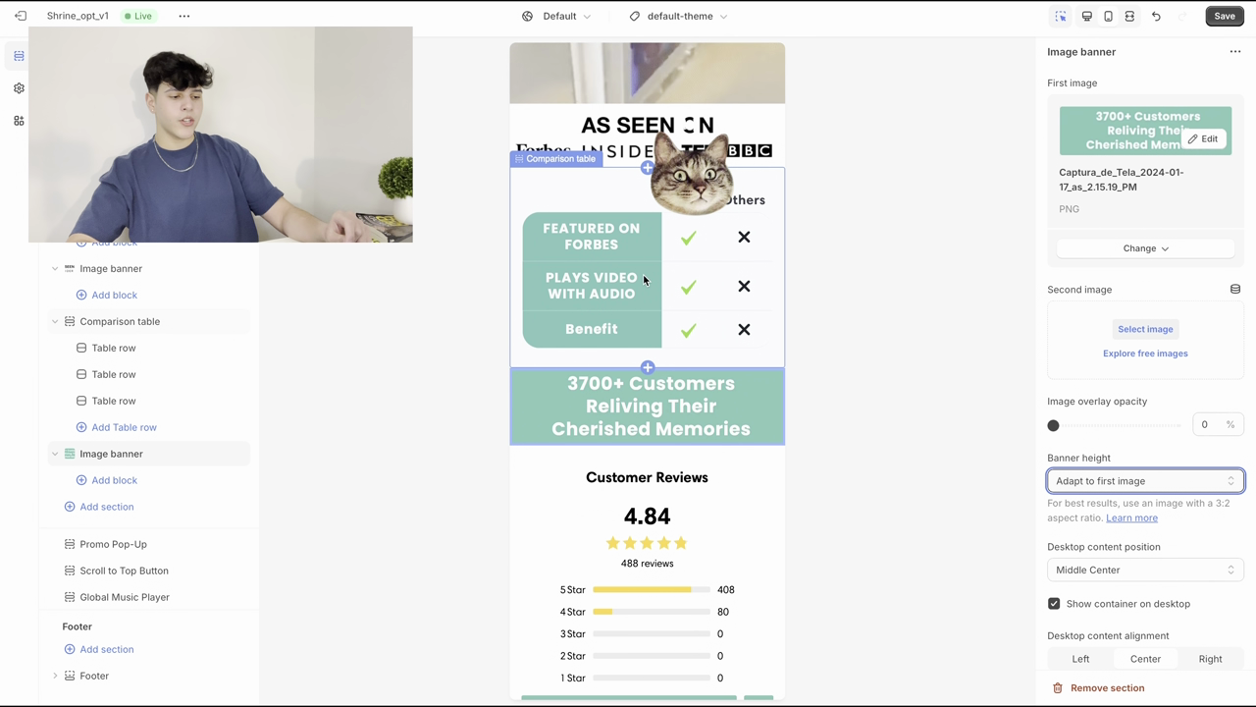
pyautogui.scroll(1, 618, 459)
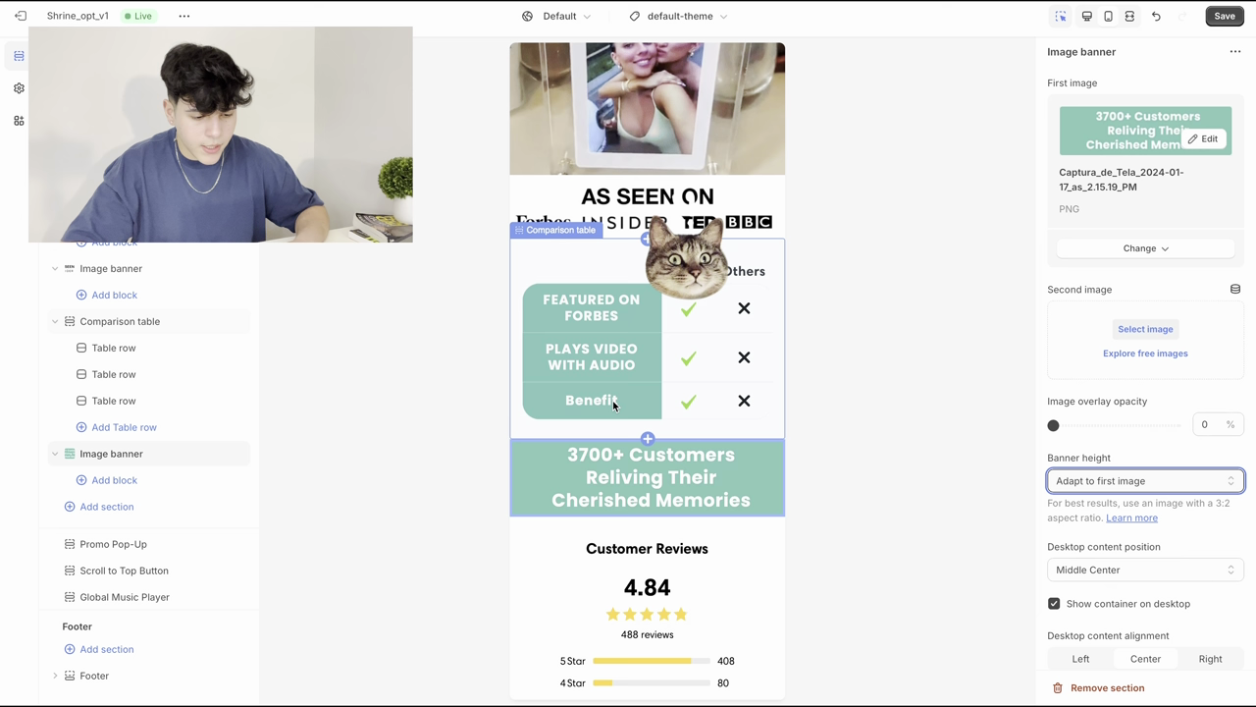
# Step: Review the page preview from the product details and bundle offers through the icon bar to the "AS SEEN ON" banner
pyautogui.click(687, 501)
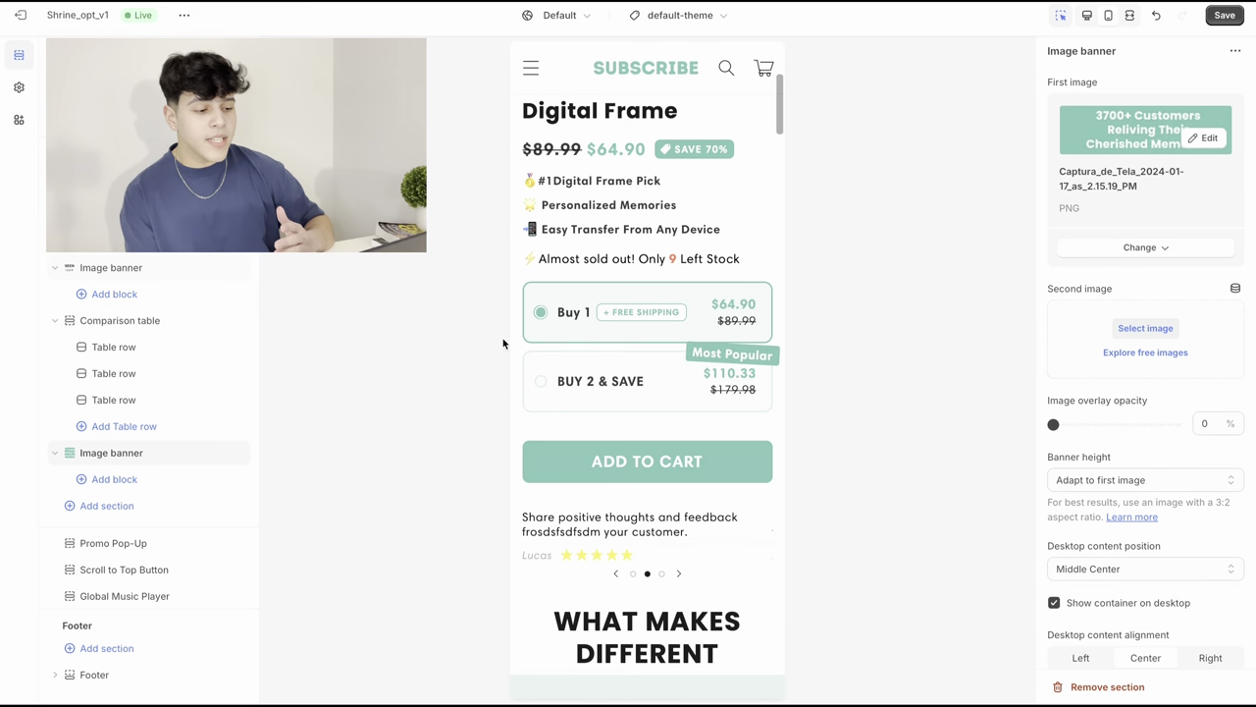
pyautogui.scroll(3, 550, 275)
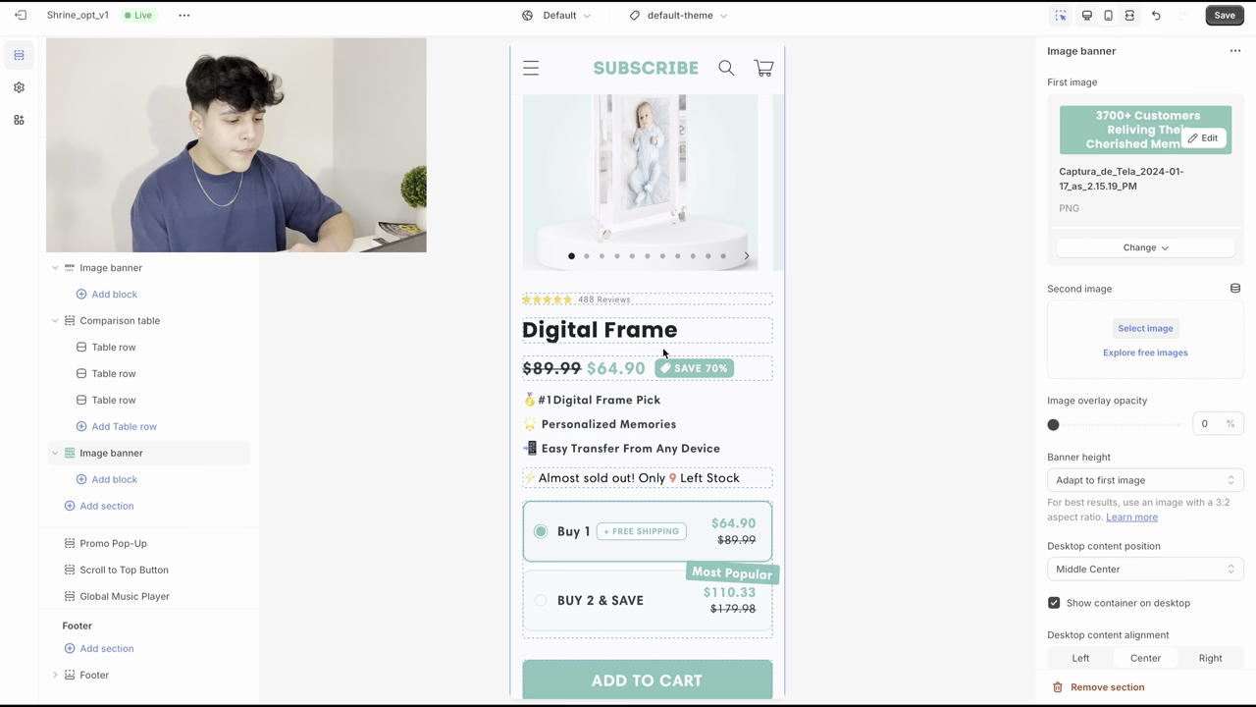
pyautogui.scroll(-3, 590, 202)
pyautogui.scroll(-2, 646, 419)
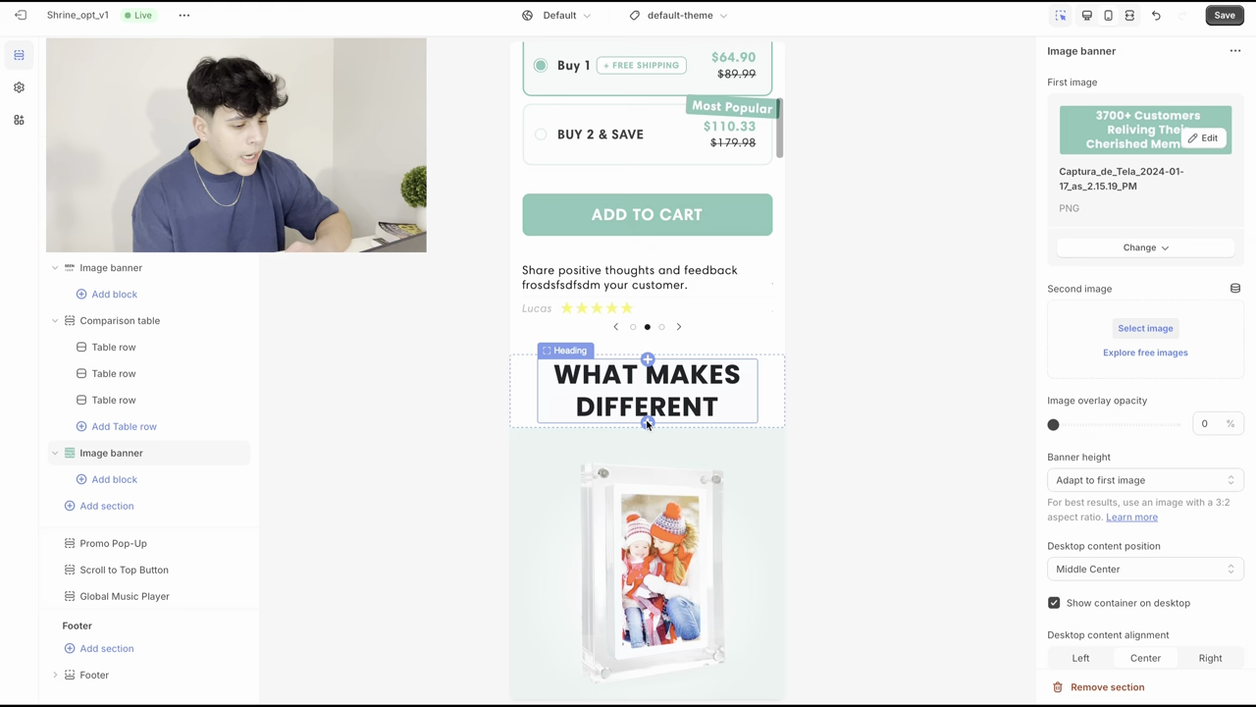
pyautogui.scroll(-5, 646, 419)
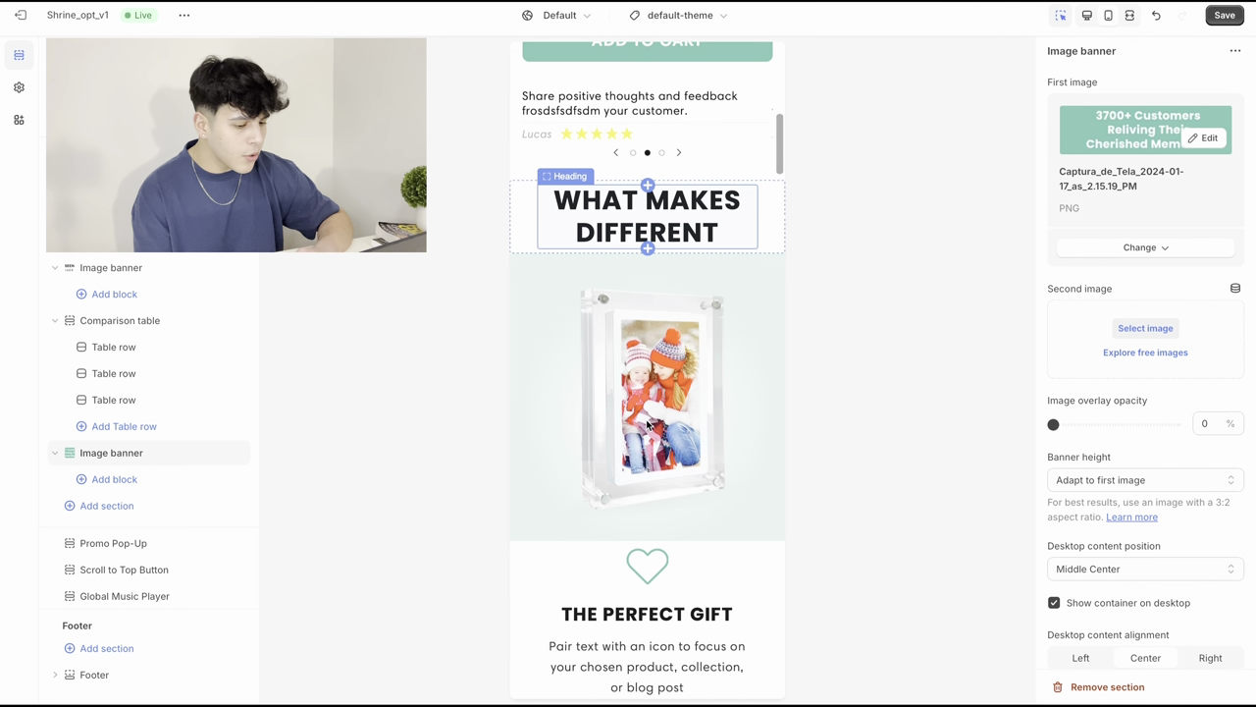
pyautogui.scroll(-3, 646, 418)
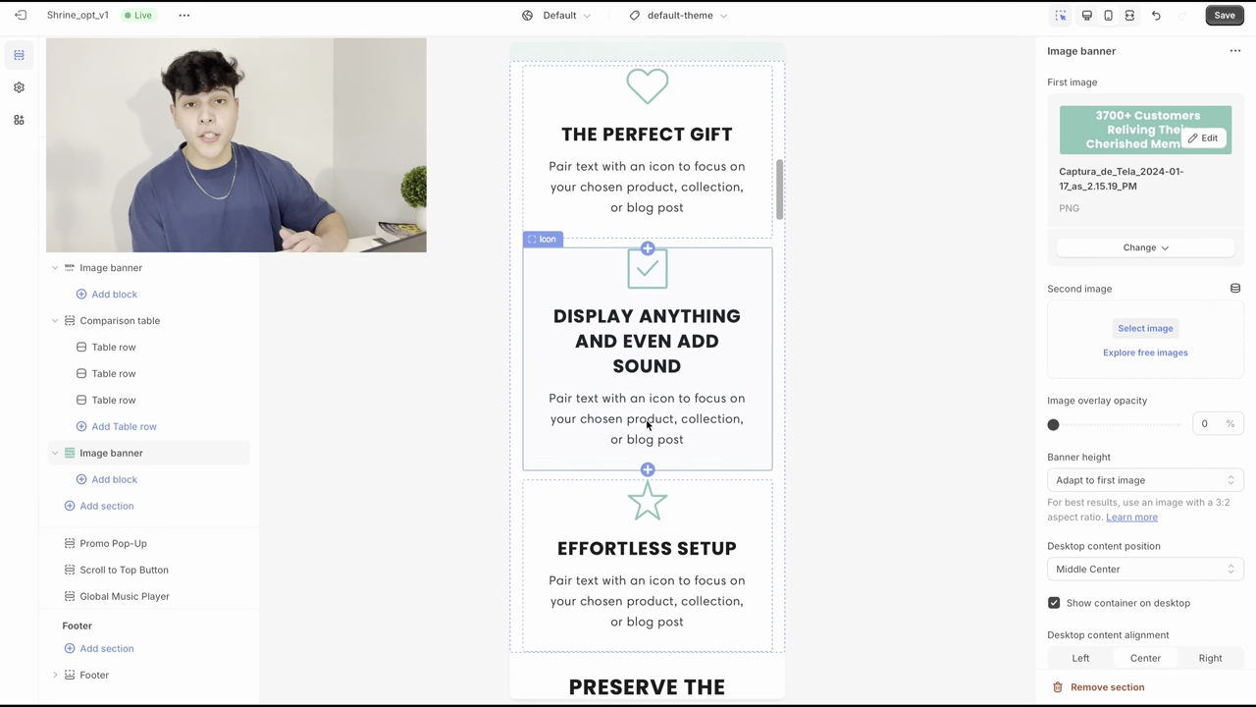
pyautogui.scroll(-3, 646, 424)
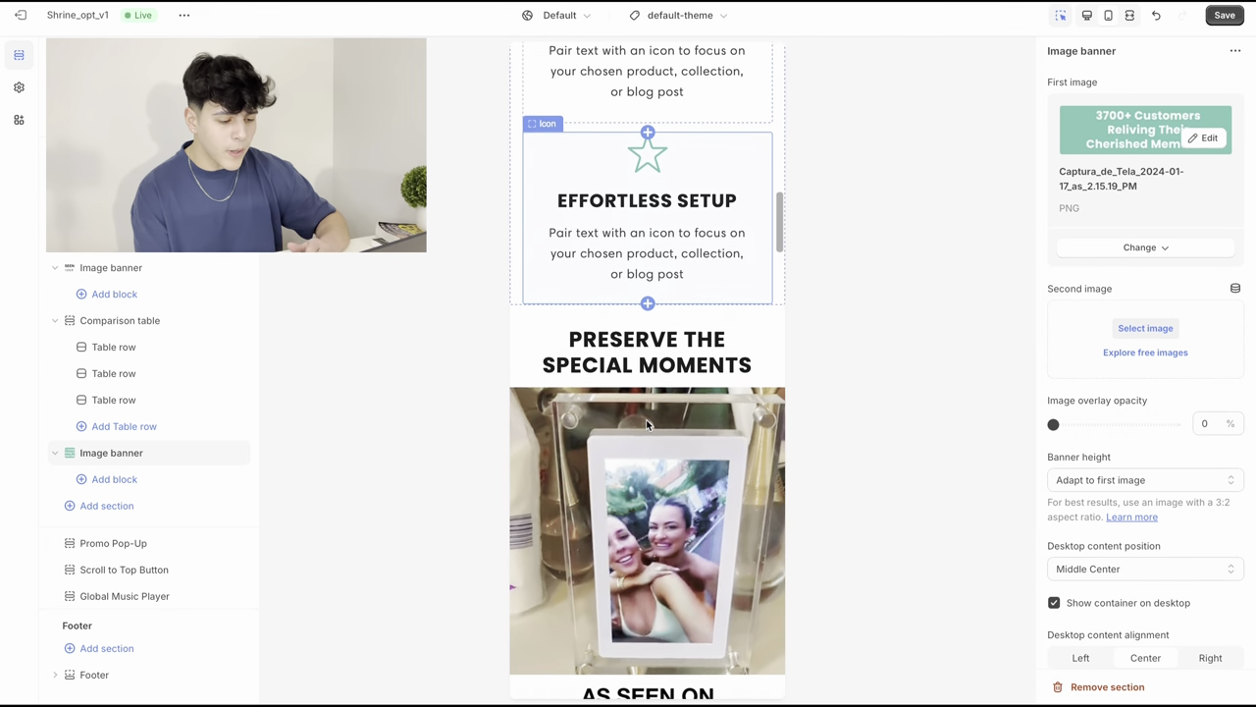
pyautogui.scroll(-1, 646, 421)
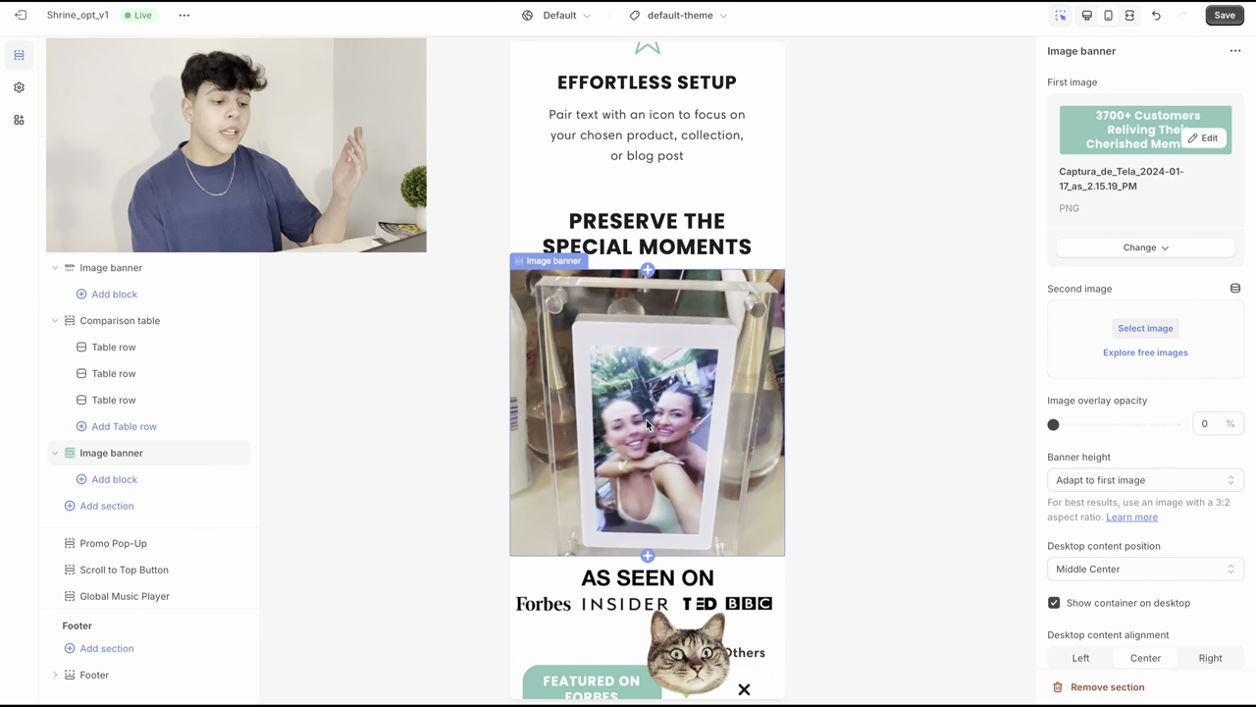
pyautogui.scroll(6, 646, 424)
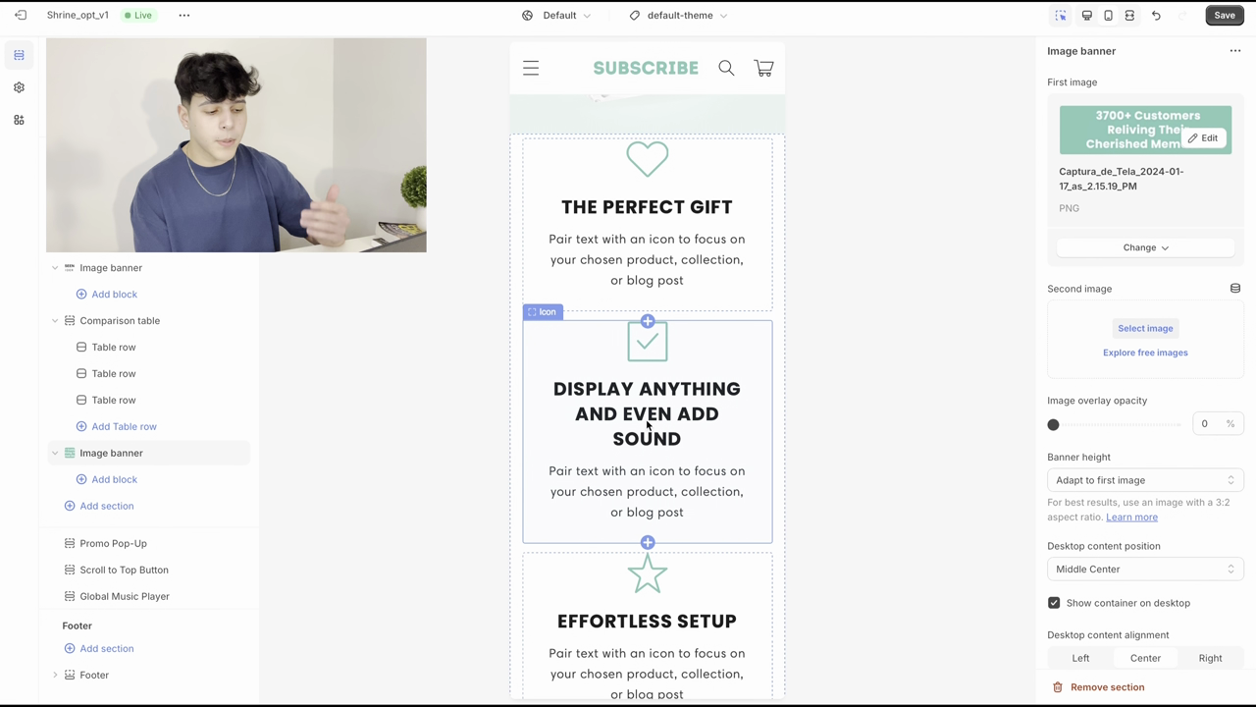
pyautogui.scroll(10, 646, 424)
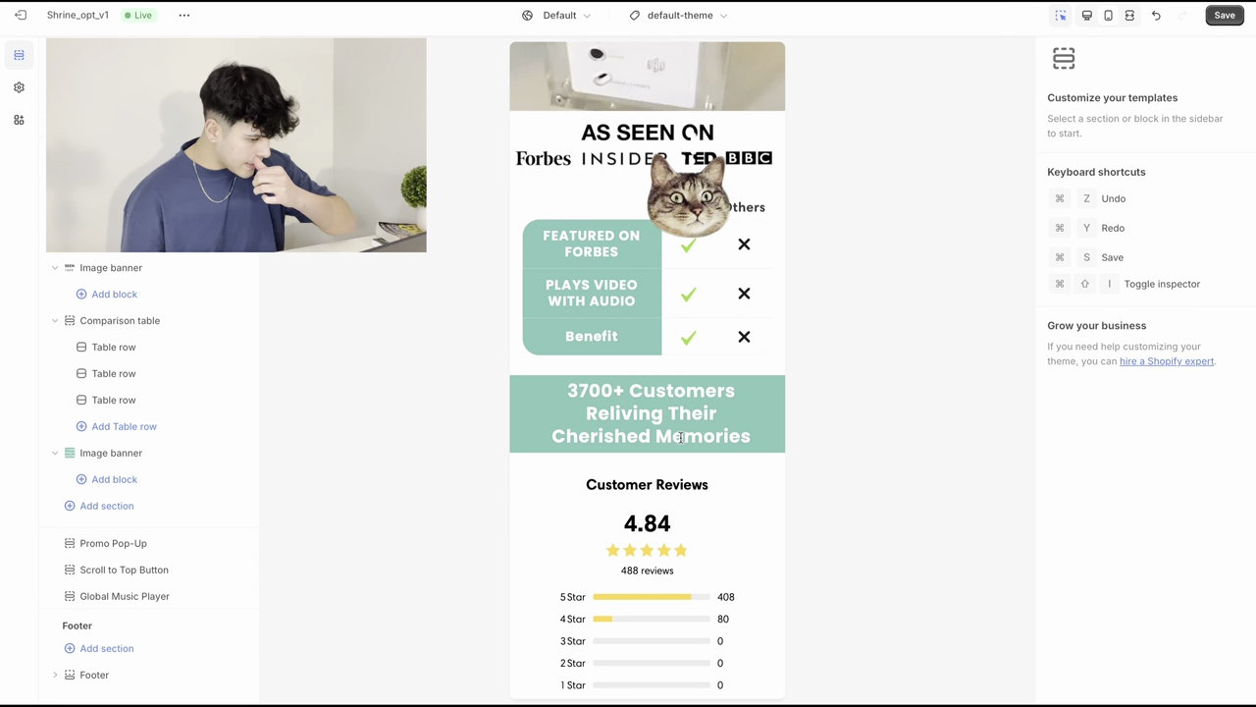
# Step: Duplicate the "3700+ Customers Reliving Their Cherished Memories" image banner section directly below itself
pyautogui.doubleClick(680, 438)
pyautogui.doubleClick(677, 421)
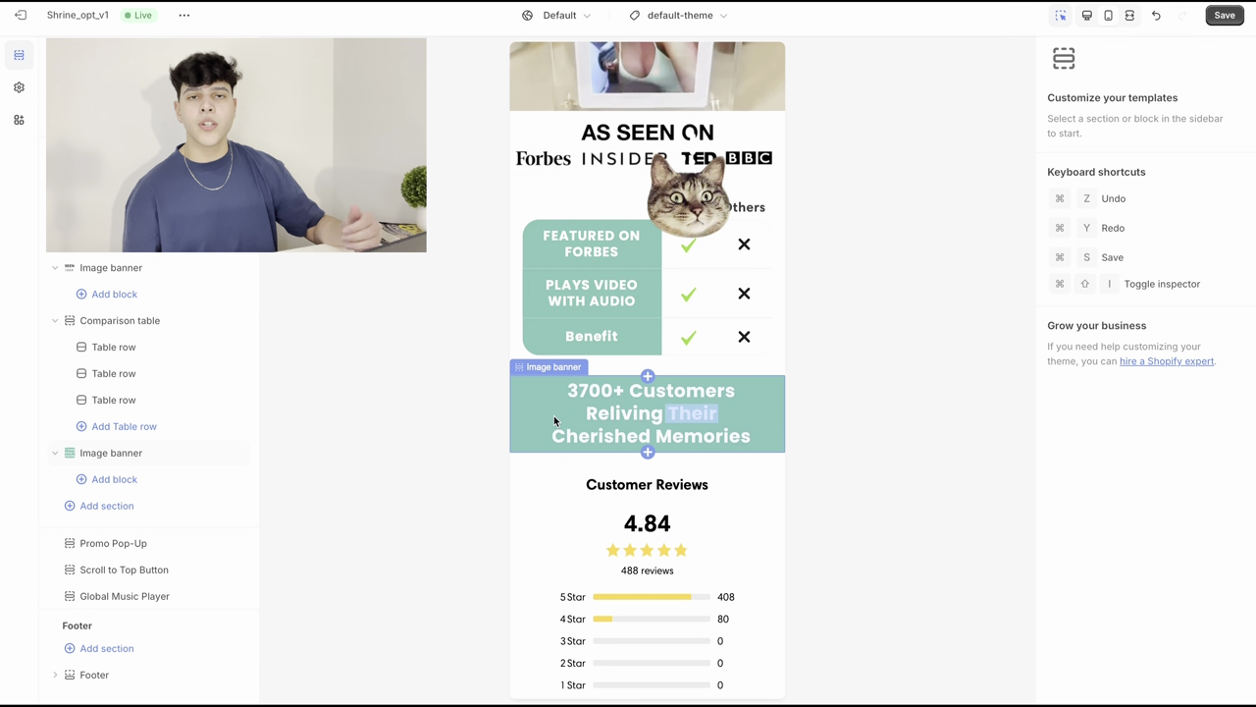
pyautogui.click(555, 420)
pyautogui.doubleClick(624, 413)
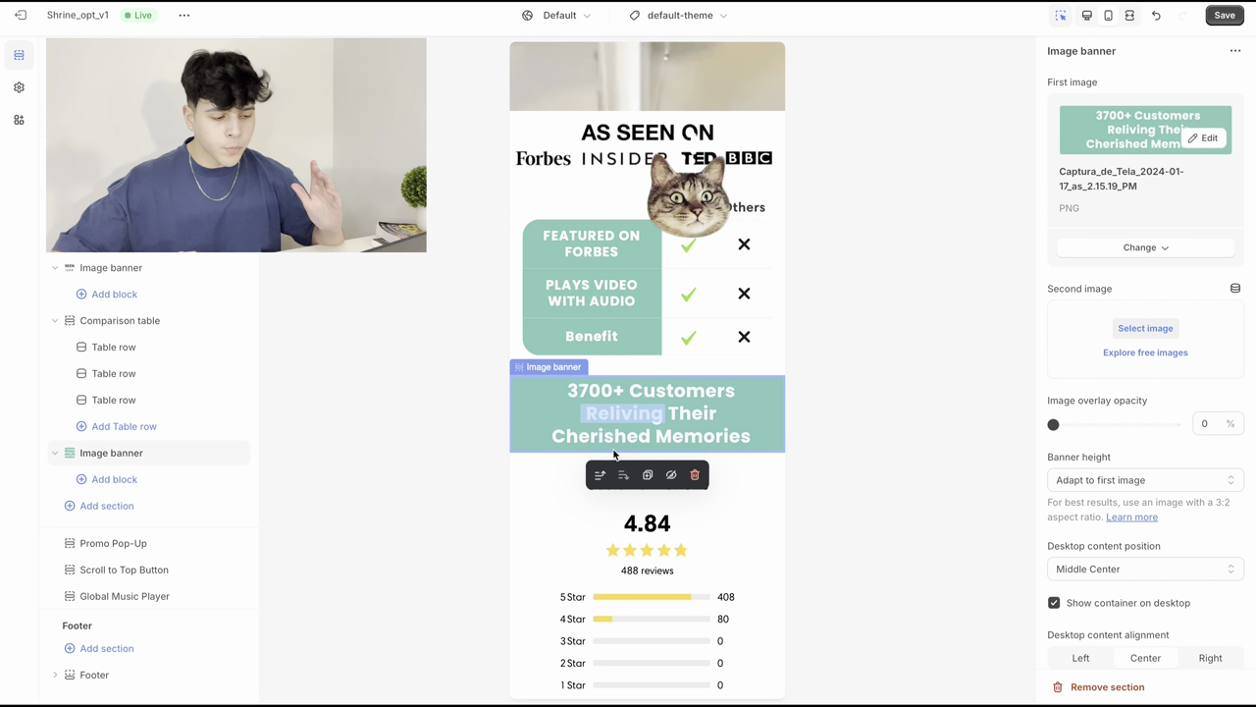
pyautogui.click(648, 476)
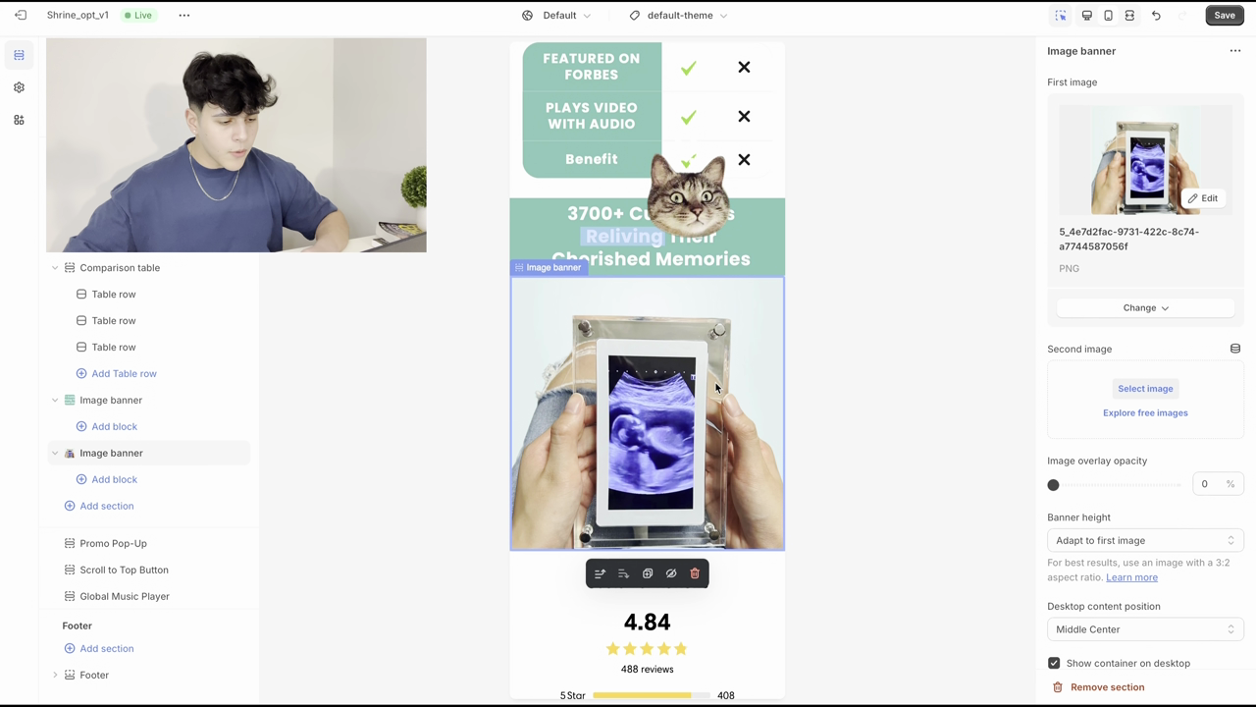
pyautogui.click(717, 223)
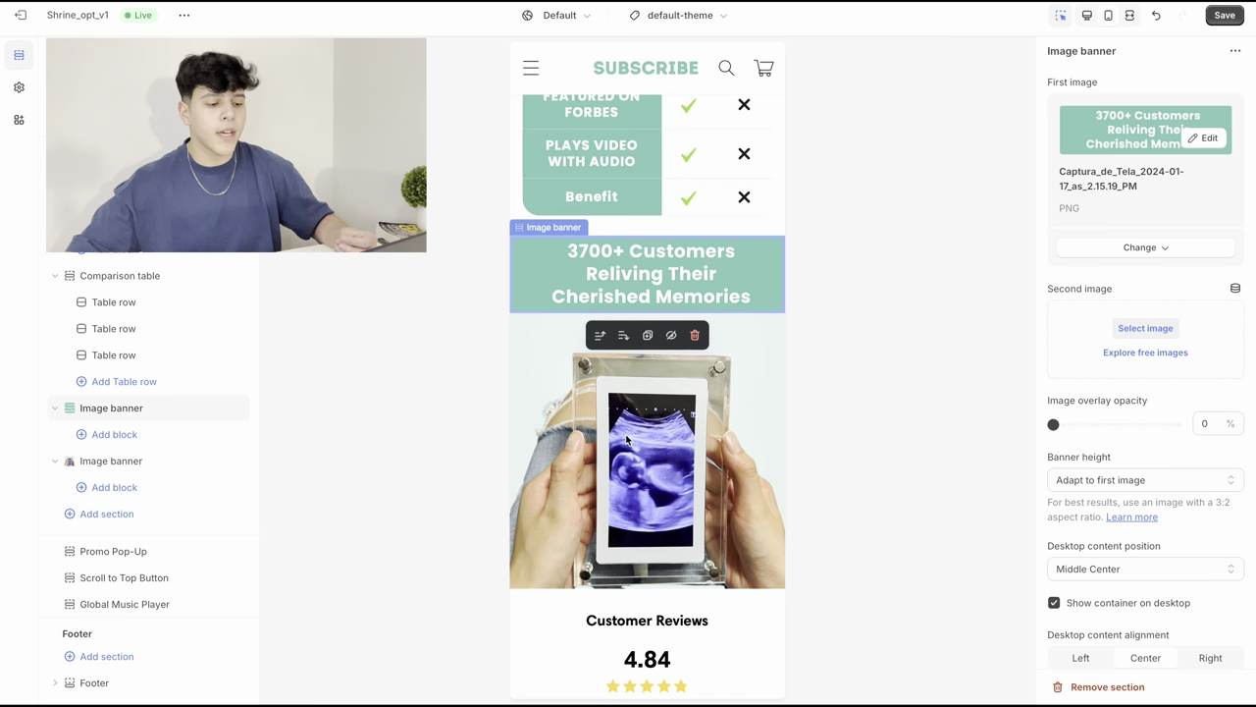
pyautogui.scroll(-1, 626, 439)
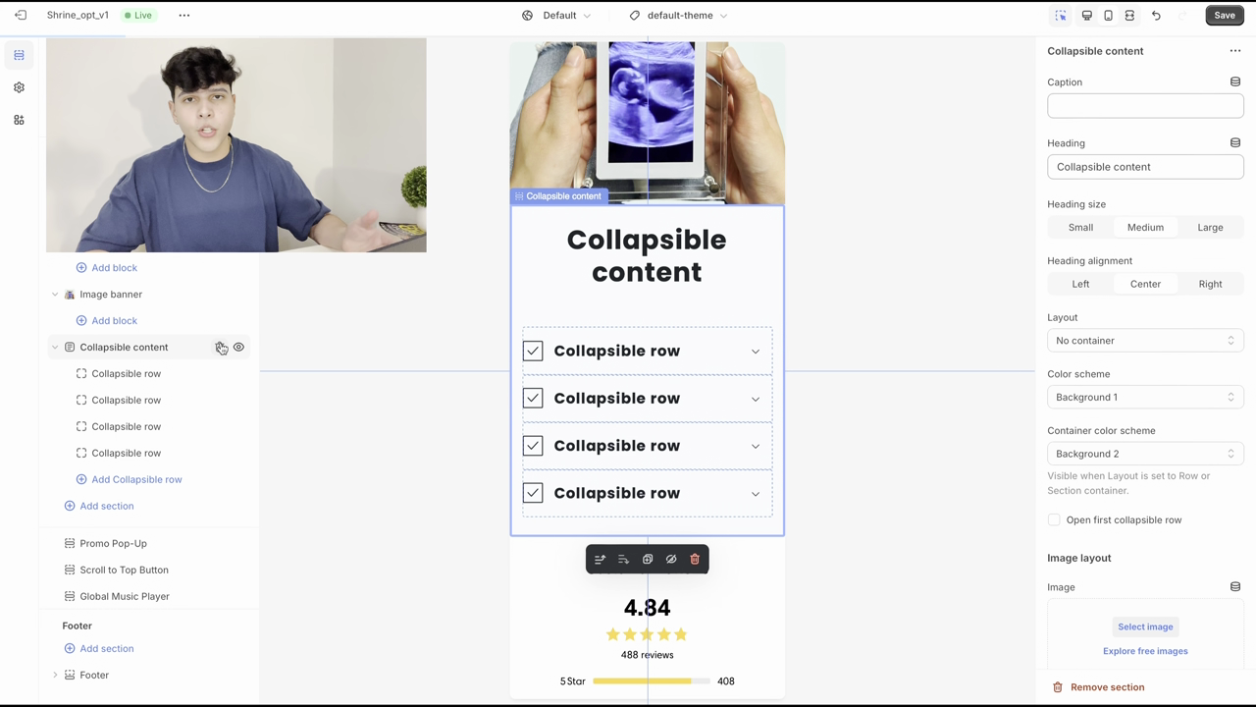
# Step: Replace the Collapsible content section's heading with "FAQ:"
pyautogui.tripleClick(1146, 167)
pyautogui.press('BackSpace')
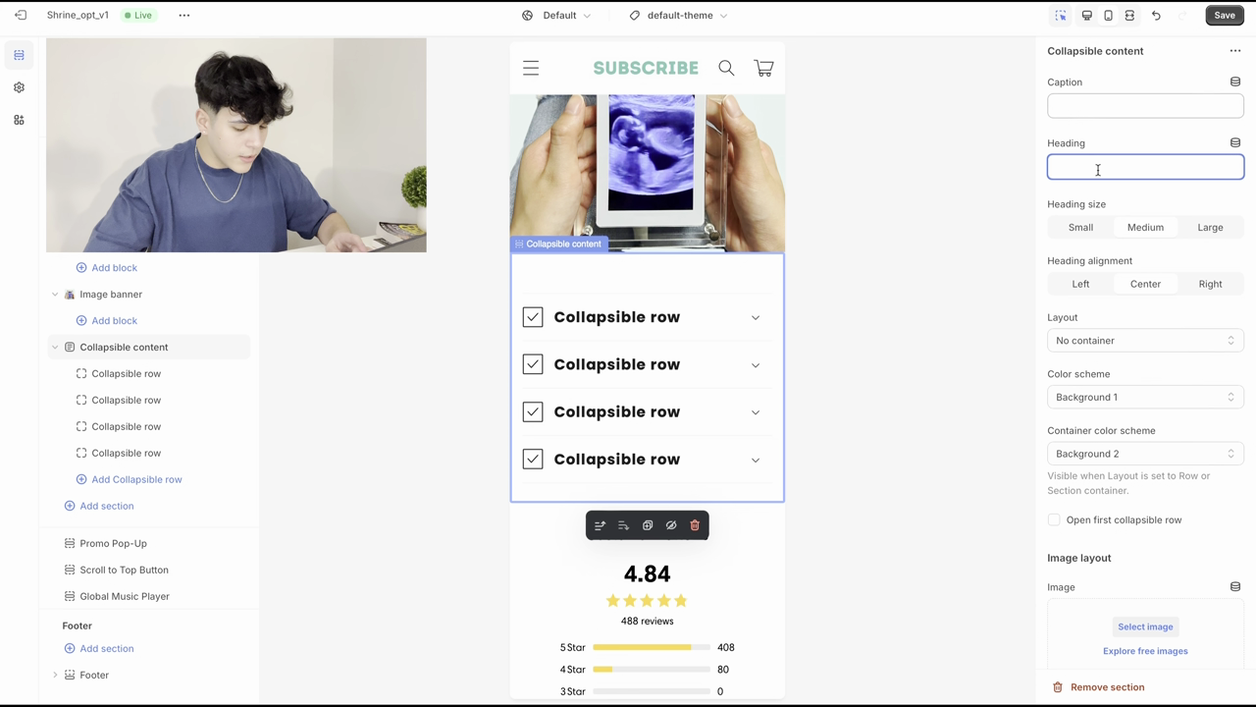
pyautogui.write('FAQ')
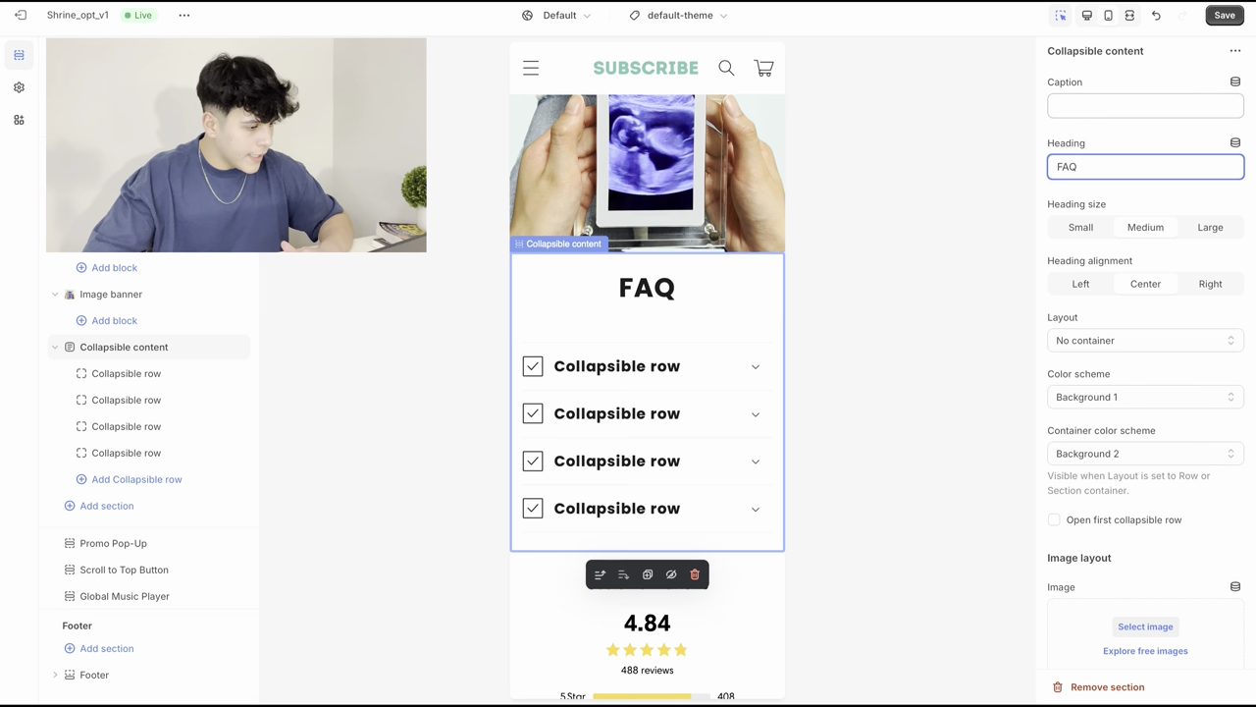
pyautogui.write(':')
# Step: Insert an additional collapsible row above the first row of the "FAQ:" section
pyautogui.click(608, 374)
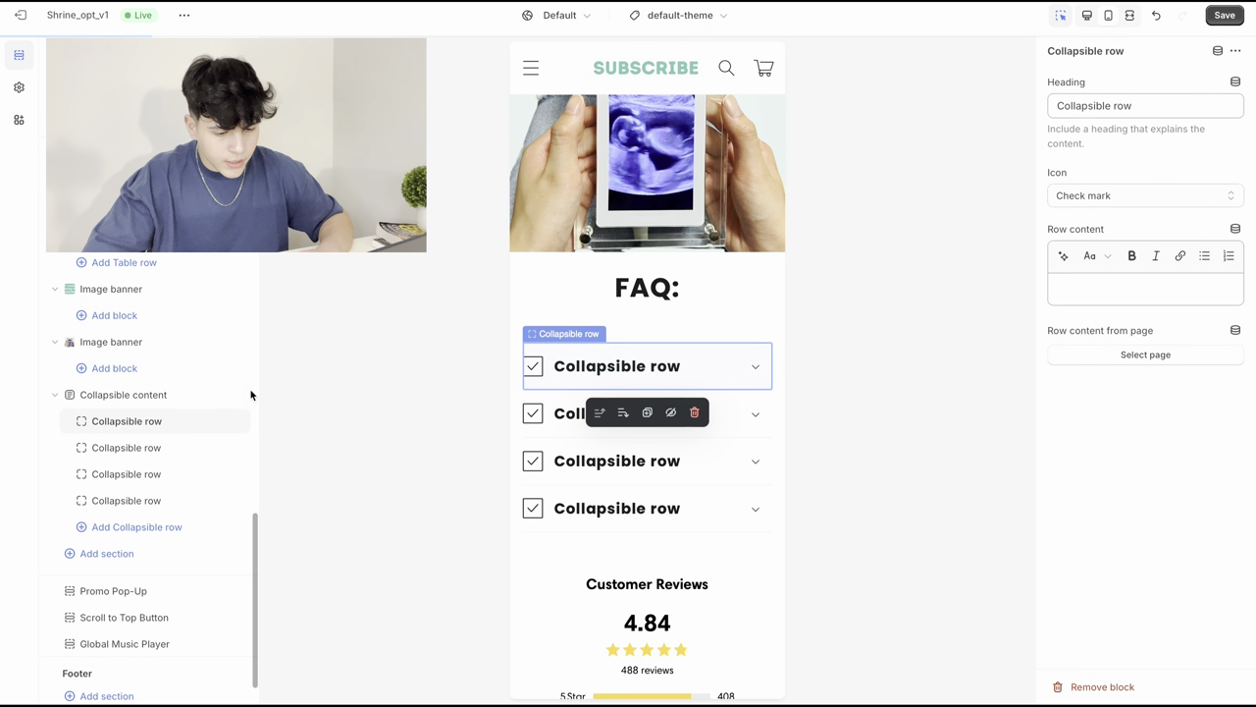
pyautogui.click(161, 407)
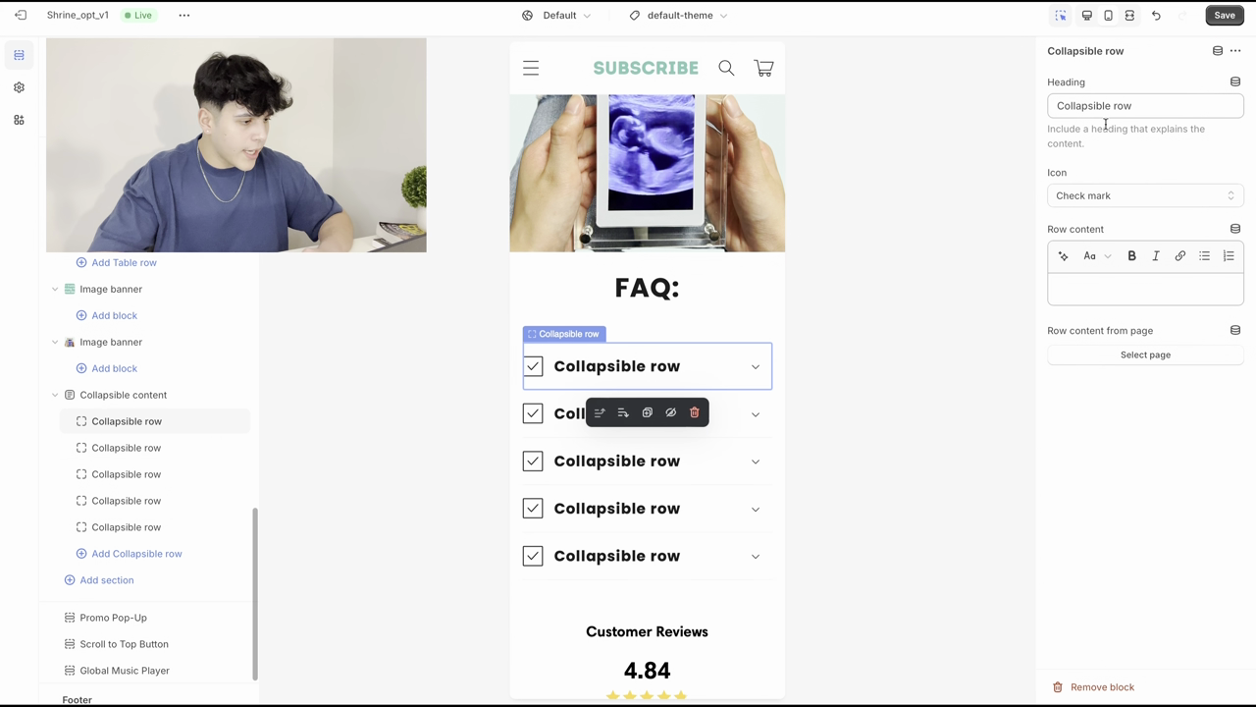
# Step: Replace the heading of the first collapsible row in the "FAQ:" section with "Can it play sound?"
pyautogui.moveTo(1155, 105); pyautogui.dragTo(982, 106)
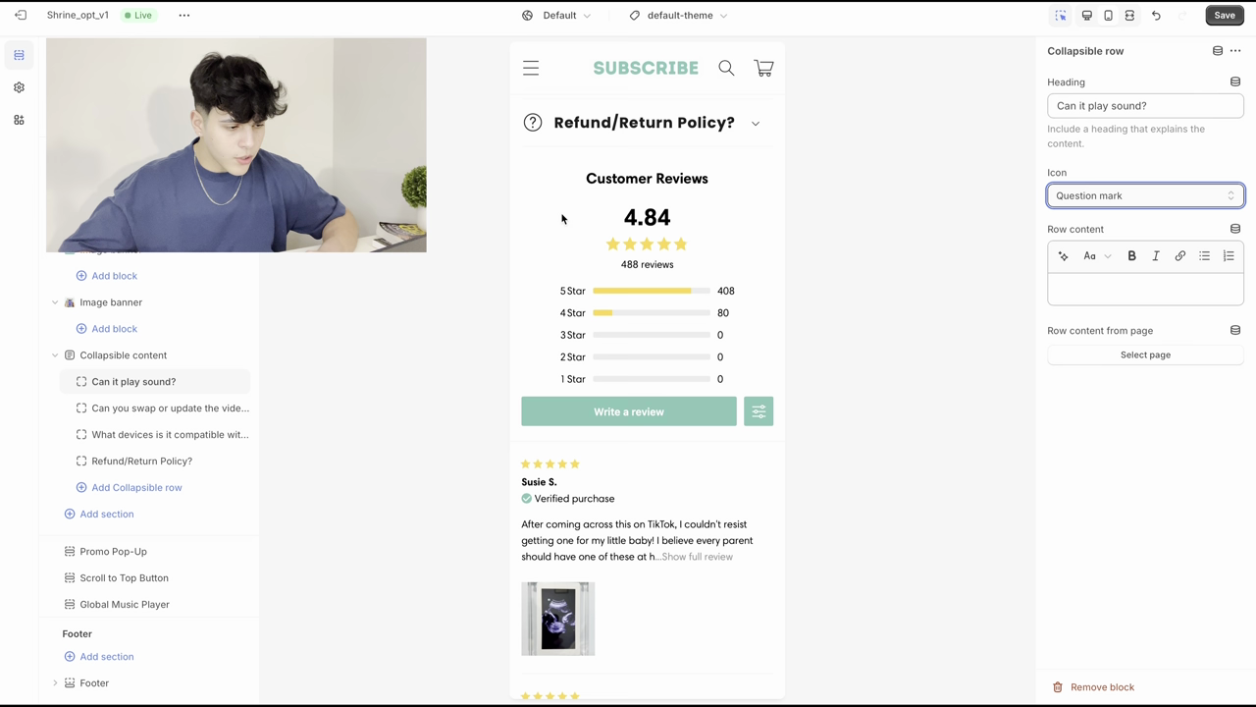
pyautogui.moveTo(84, 381); pyautogui.dragTo(113, 451)
pyautogui.click(106, 505)
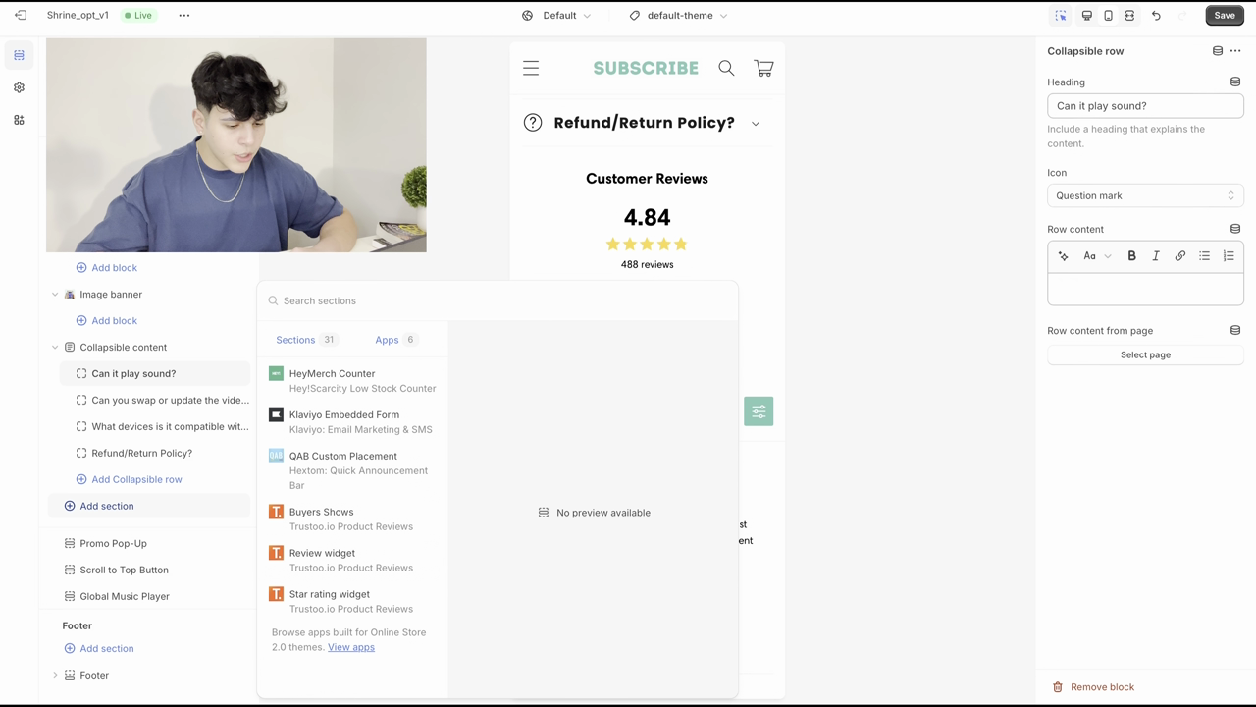
pyautogui.click(573, 280)
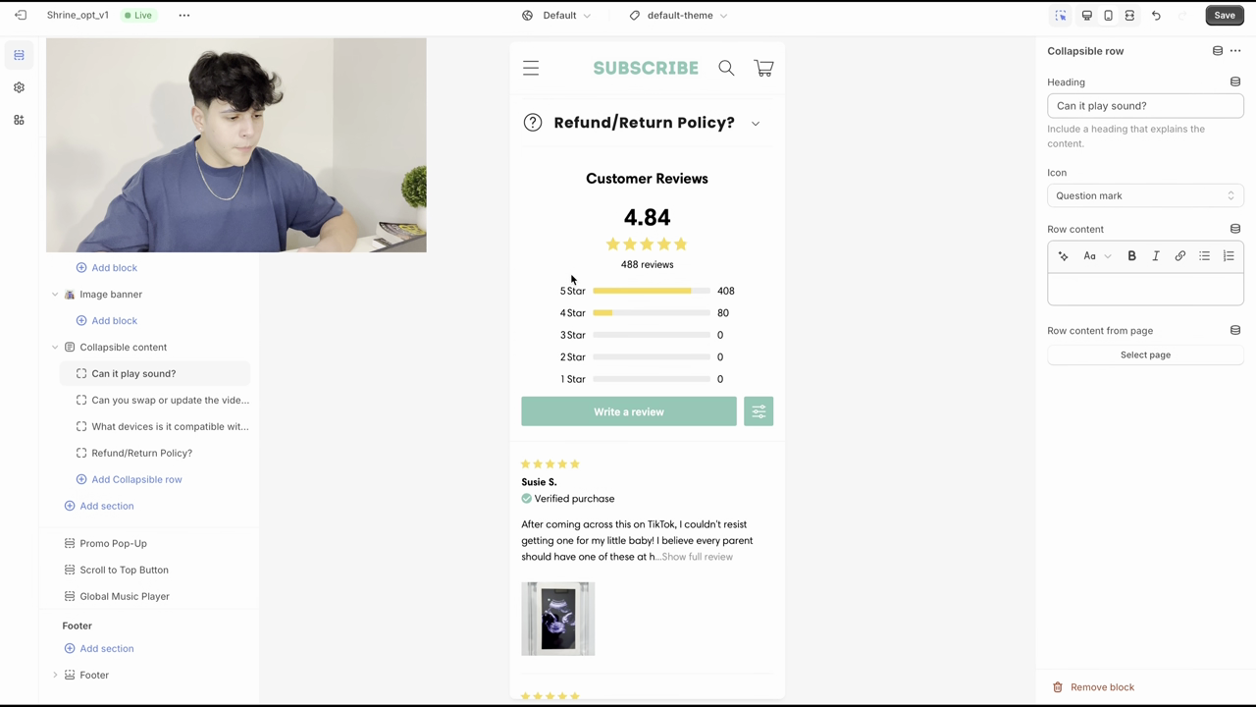
# Step: Review the page preview from the customer reviews and the product gallery, price and emoji benefits to the bundle offers and testimonial slider
pyautogui.scroll(-10, 647, 393)
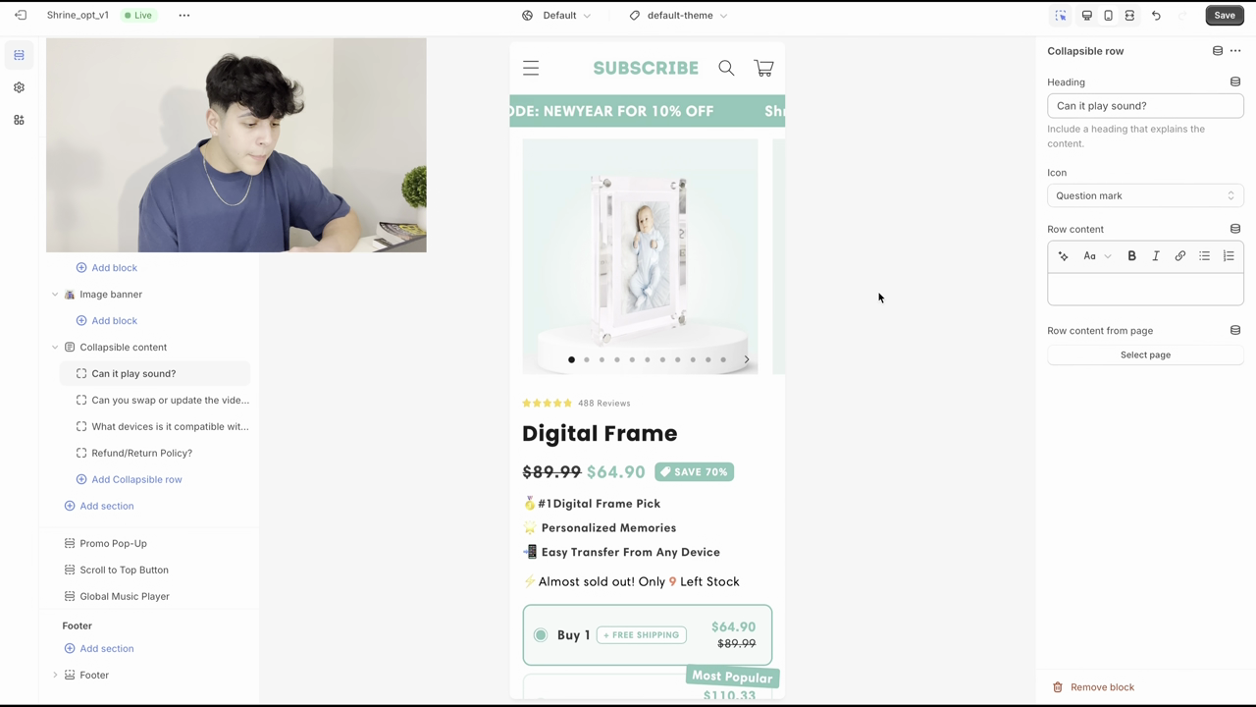
pyautogui.scroll(-1, 633, 226)
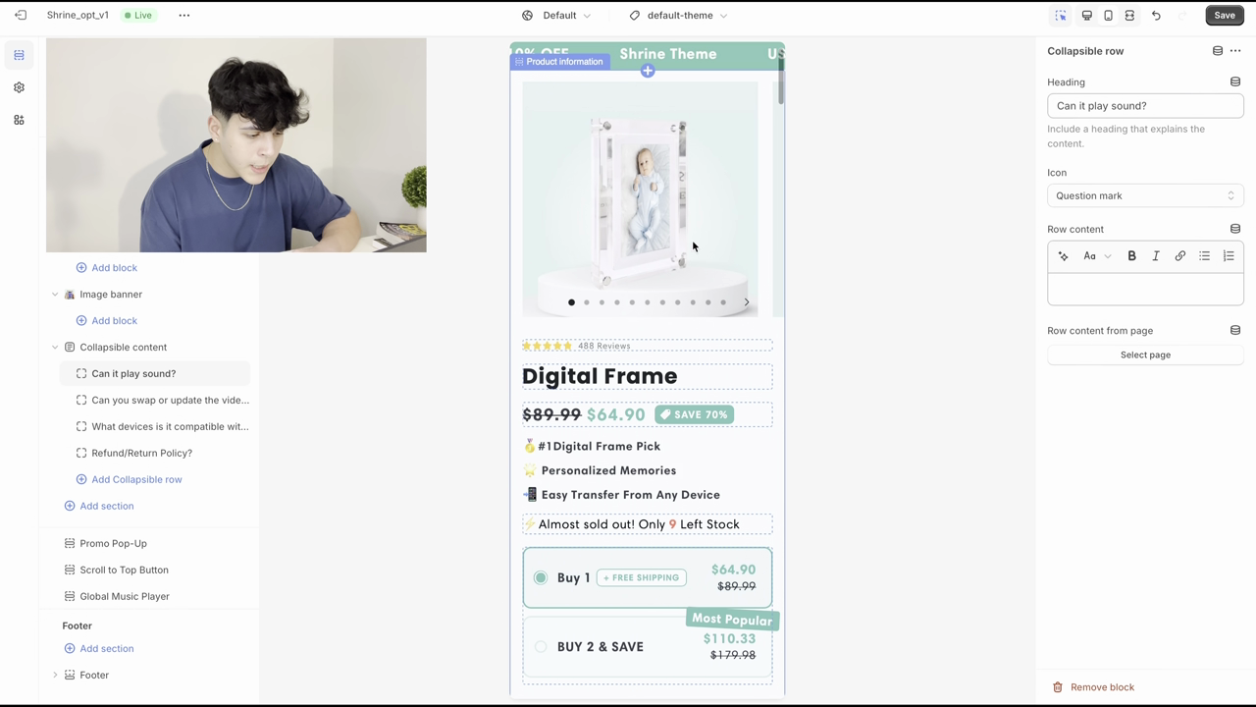
pyautogui.scroll(-1, 599, 295)
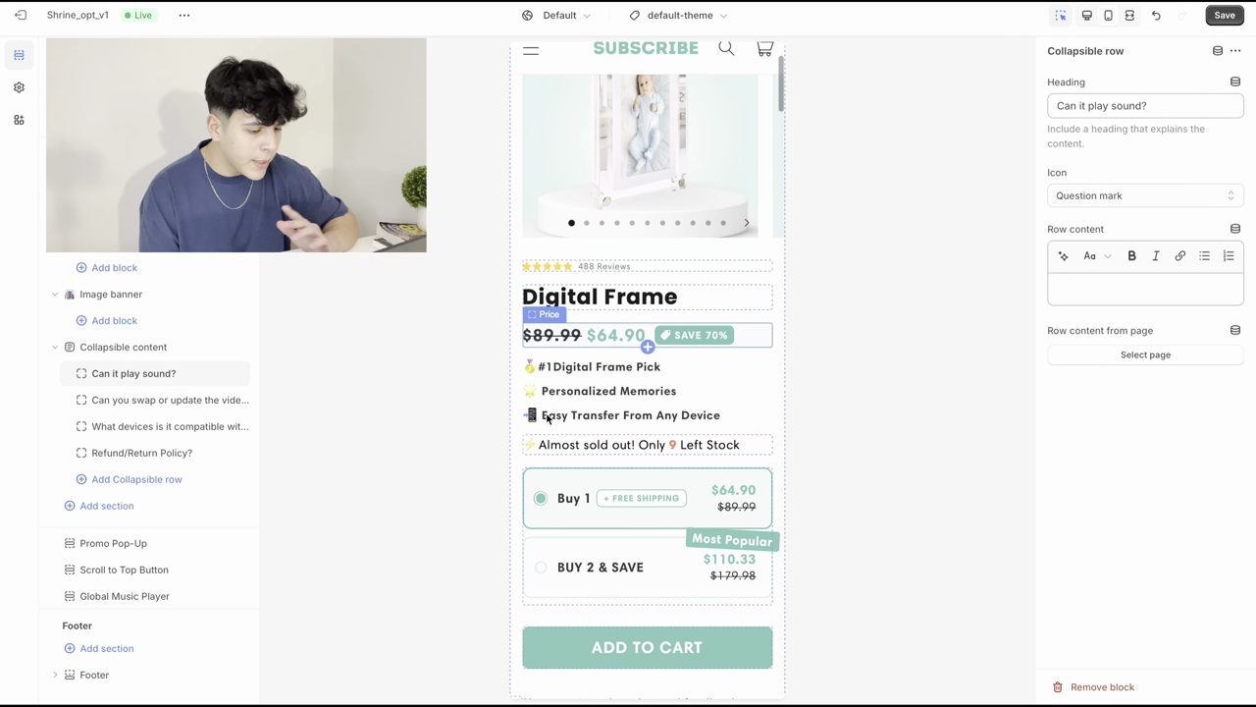
pyautogui.scroll(-1, 516, 491)
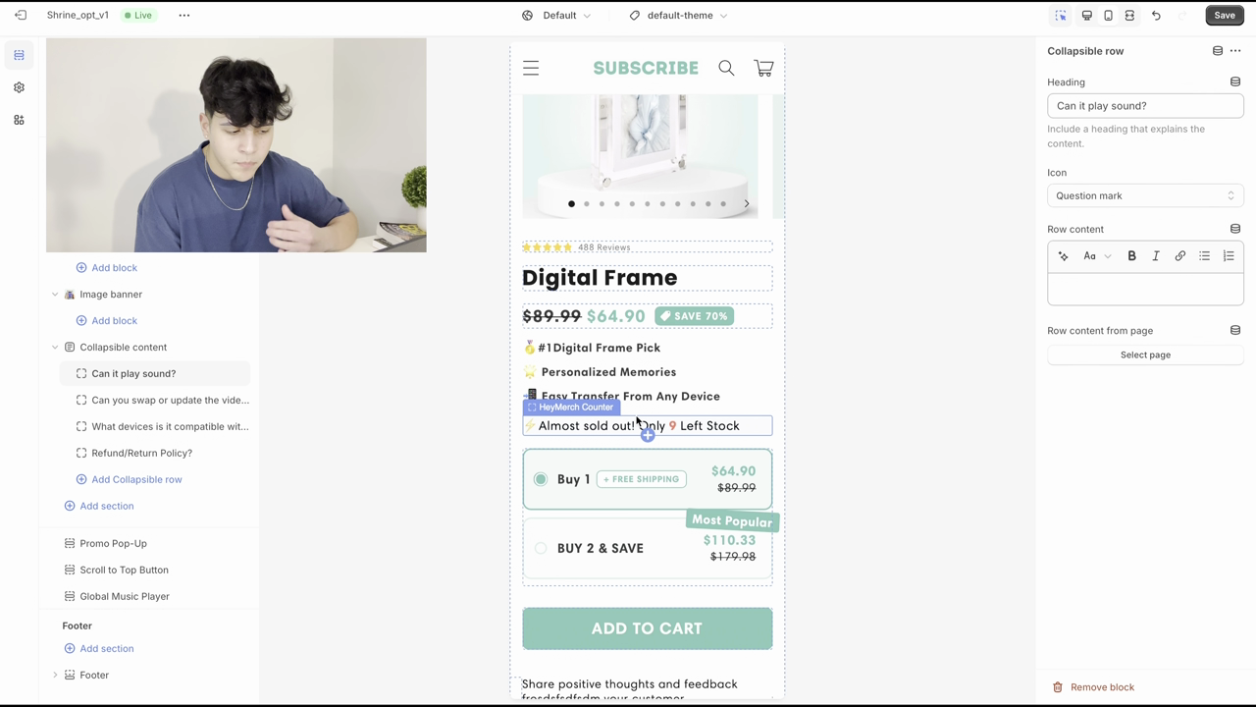
pyautogui.scroll(-1, 638, 422)
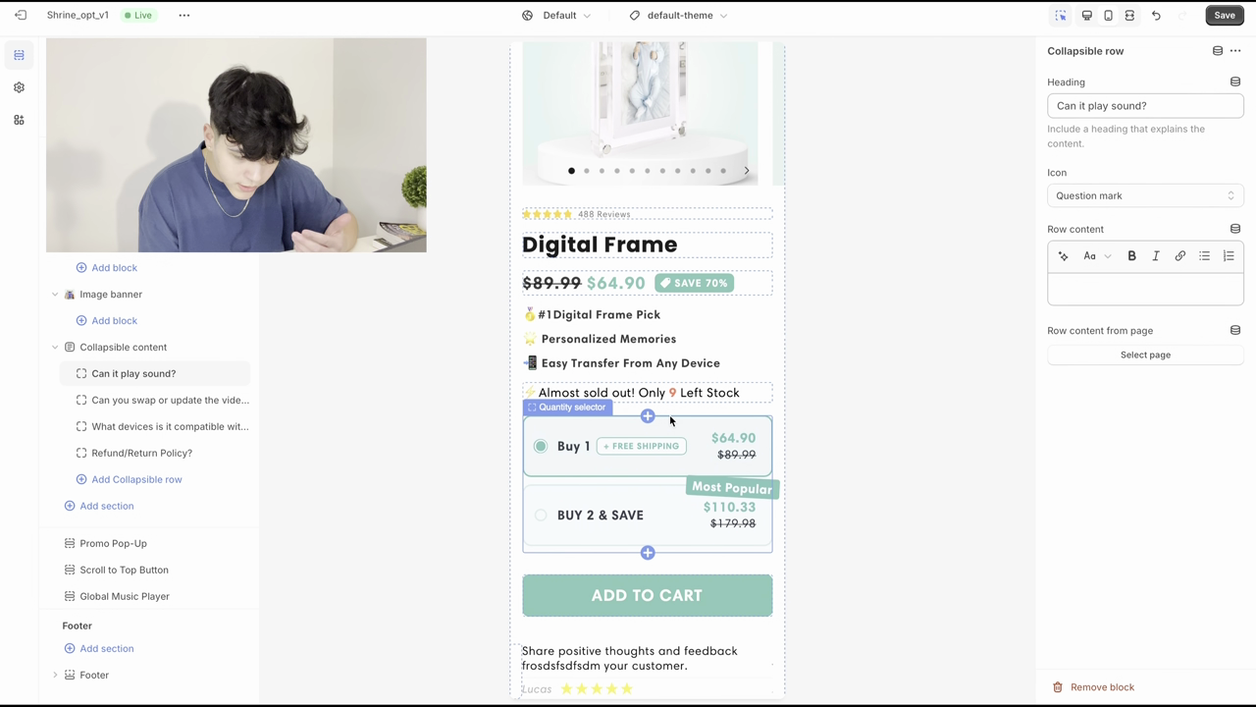
pyautogui.scroll(-1, 712, 371)
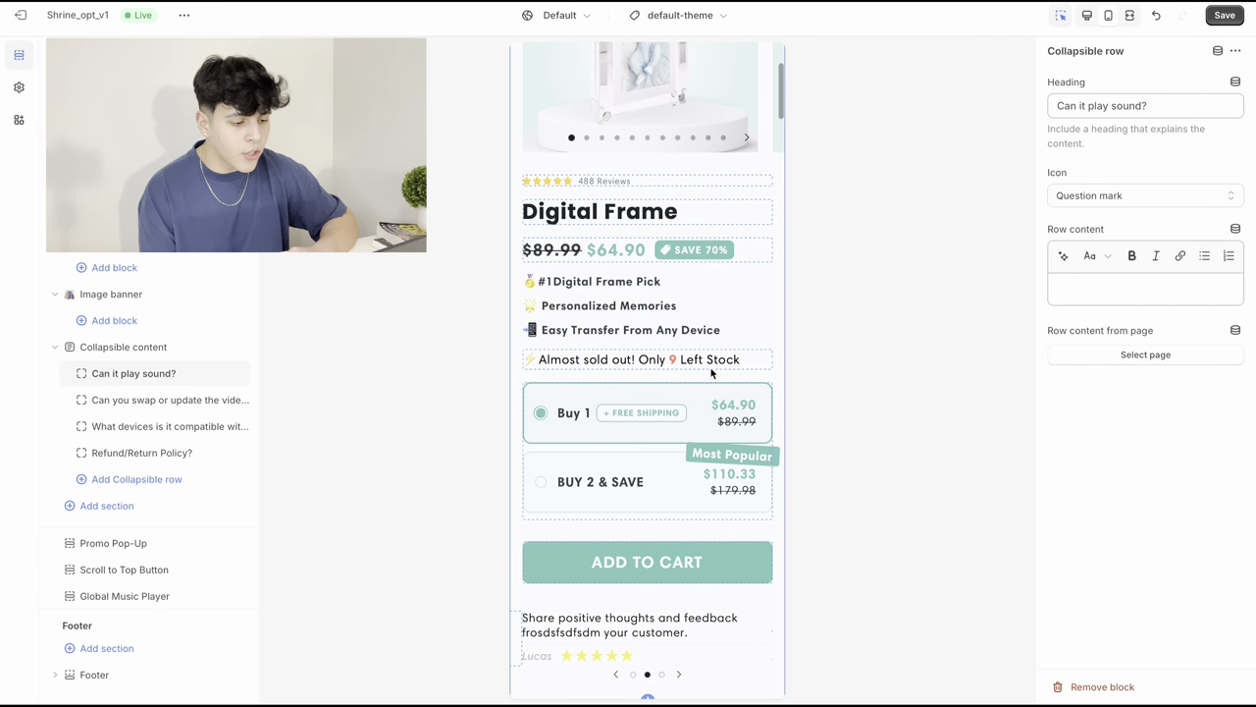
pyautogui.scroll(-1, 621, 426)
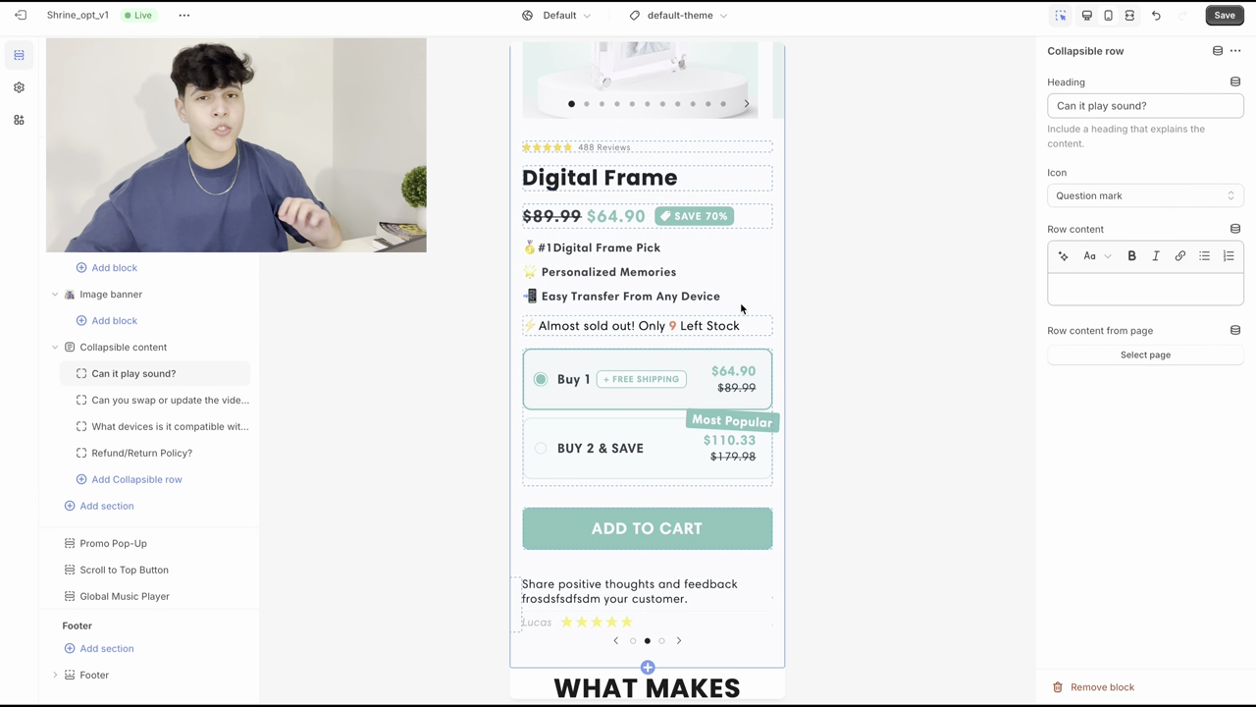
pyautogui.scroll(-1, 628, 562)
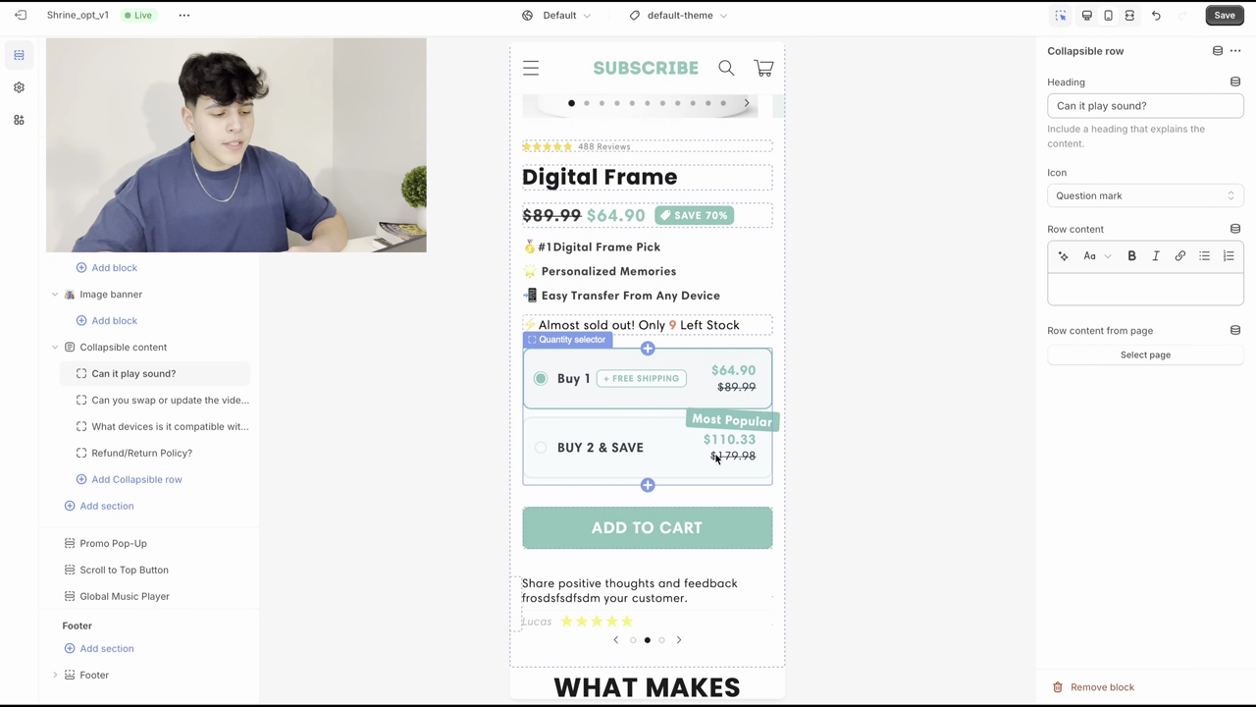
pyautogui.scroll(-1, 715, 459)
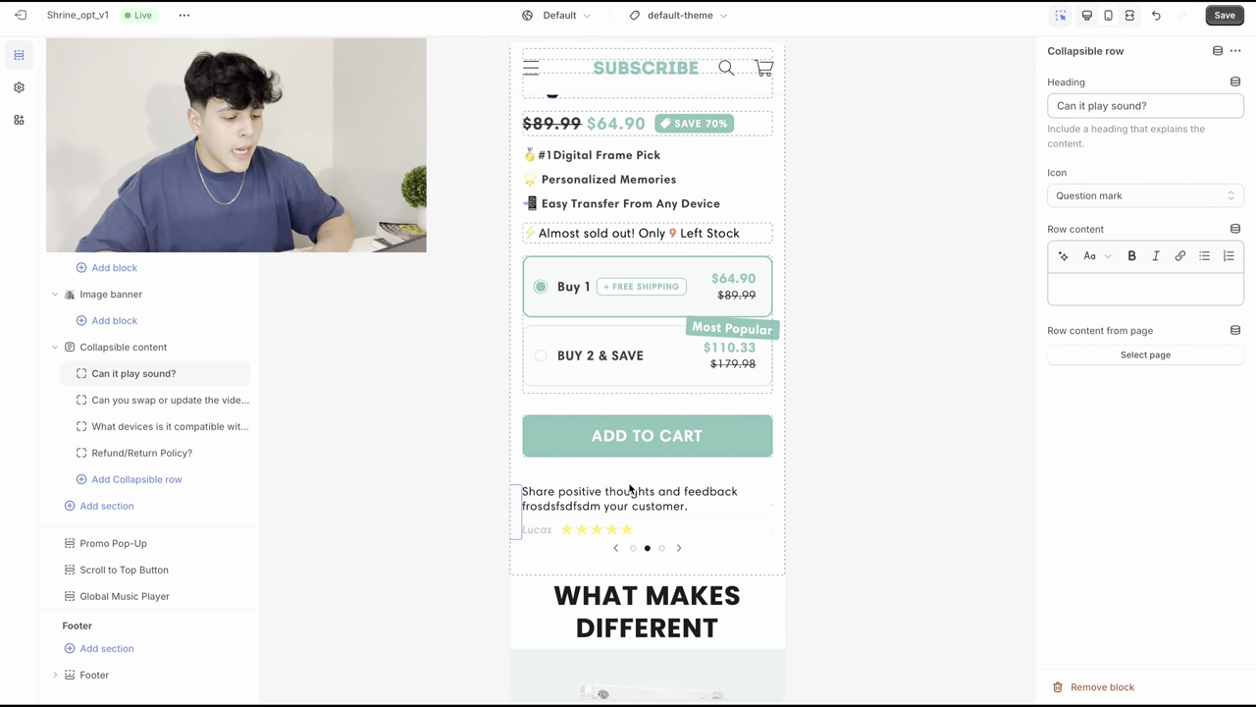
pyautogui.scroll(-1, 630, 489)
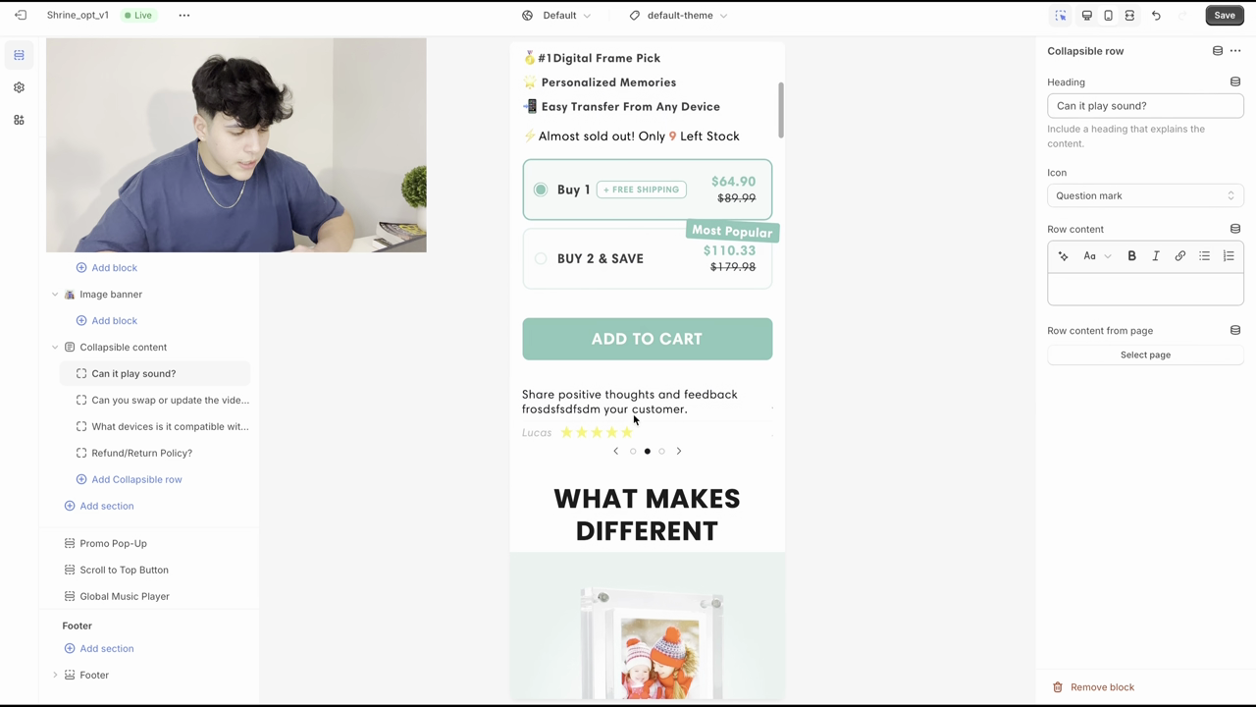
# Step: Show the previous testimonial in the slider below the purchase area and check it together with the bundle offers
pyautogui.click(616, 449)
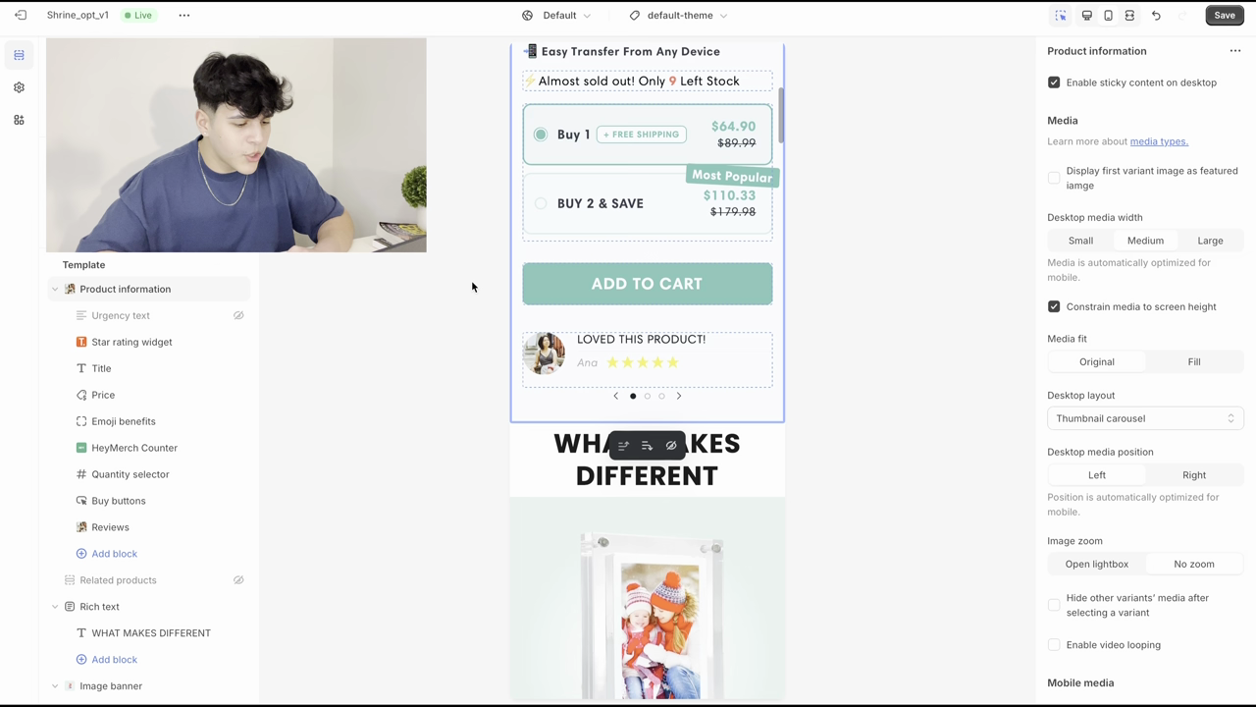
pyautogui.scroll(3, 607, 331)
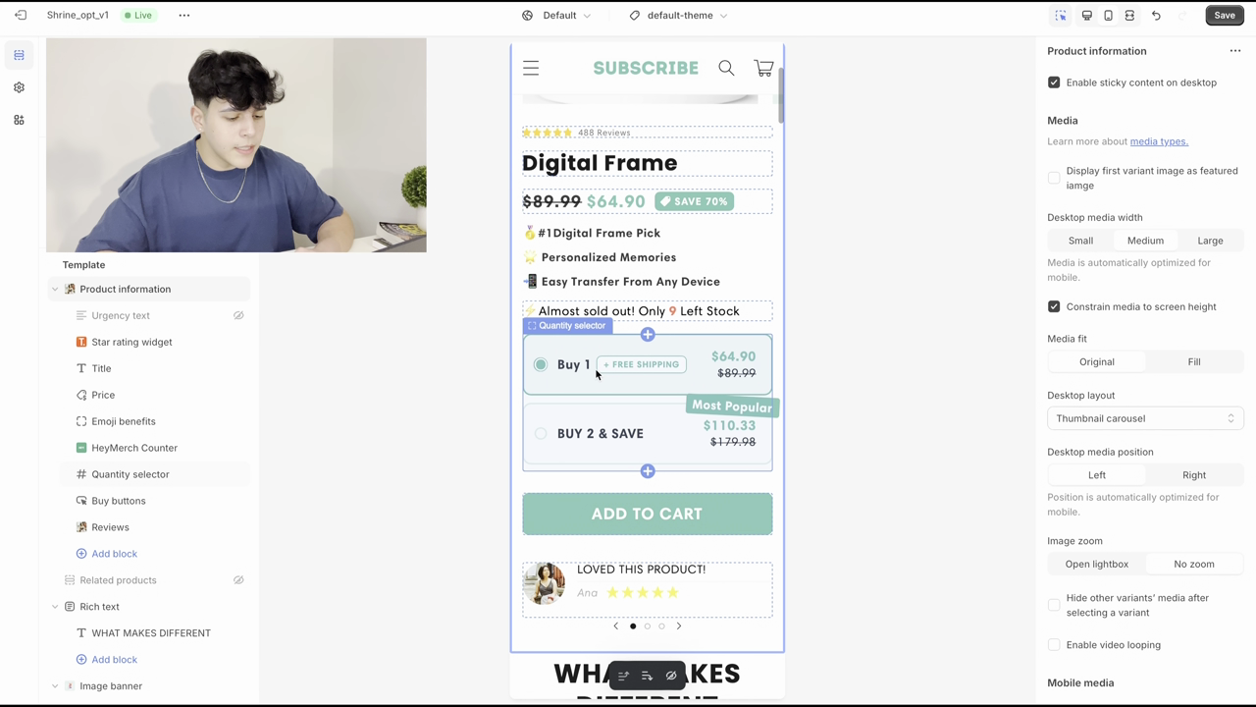
pyautogui.scroll(-1, 619, 471)
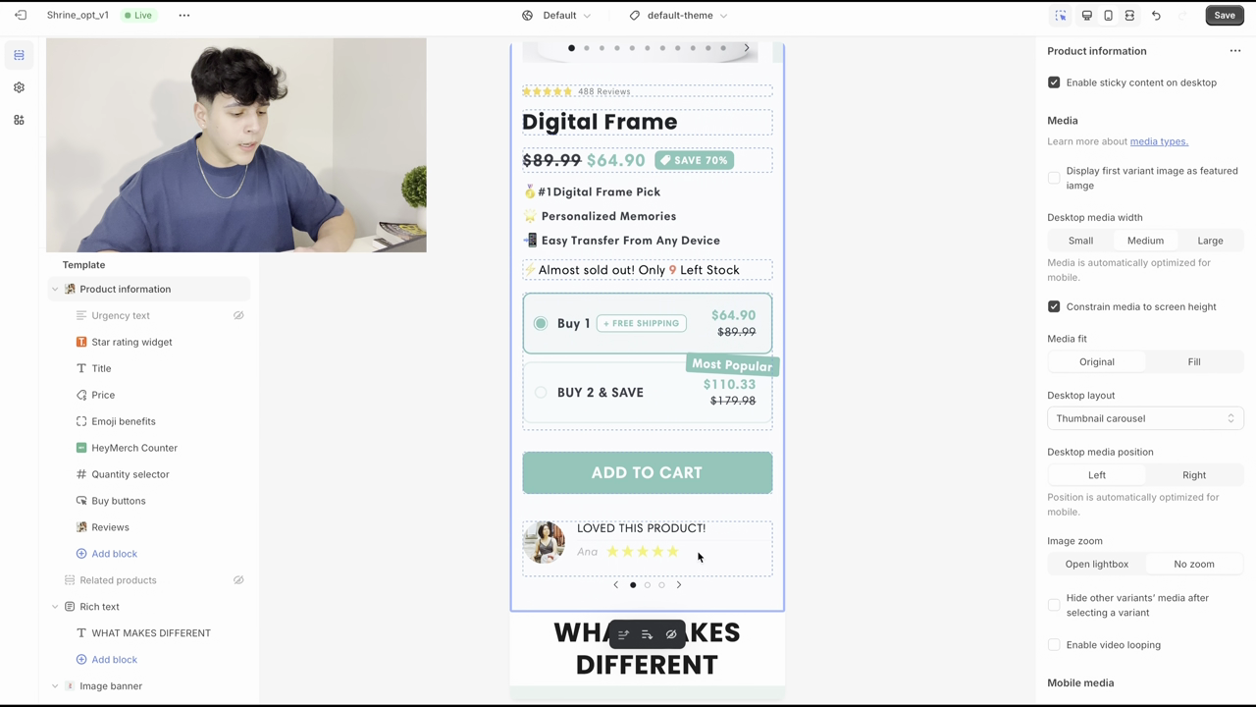
# Step: Review the preview from the "WHAT MAKES DIFFERENT" heading through the icon bar, image banners and comparison table to the FAQ and customer reviews
pyautogui.scroll(-6, 698, 556)
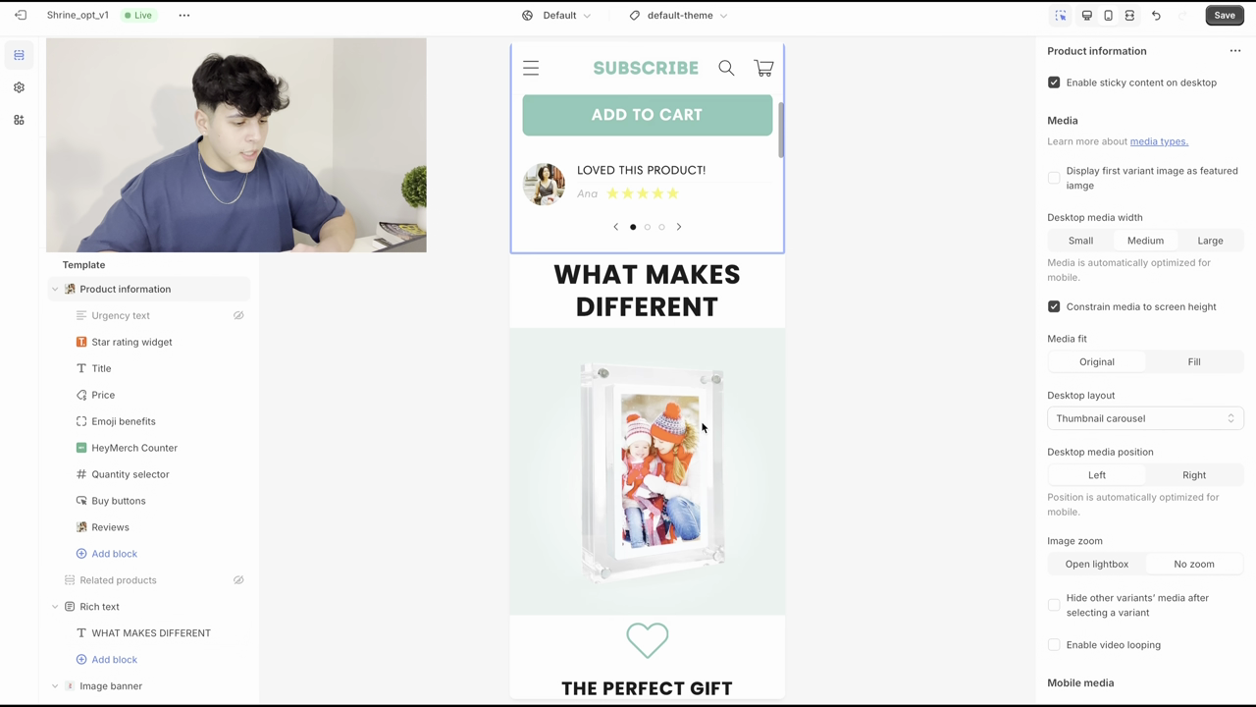
pyautogui.scroll(-4, 702, 427)
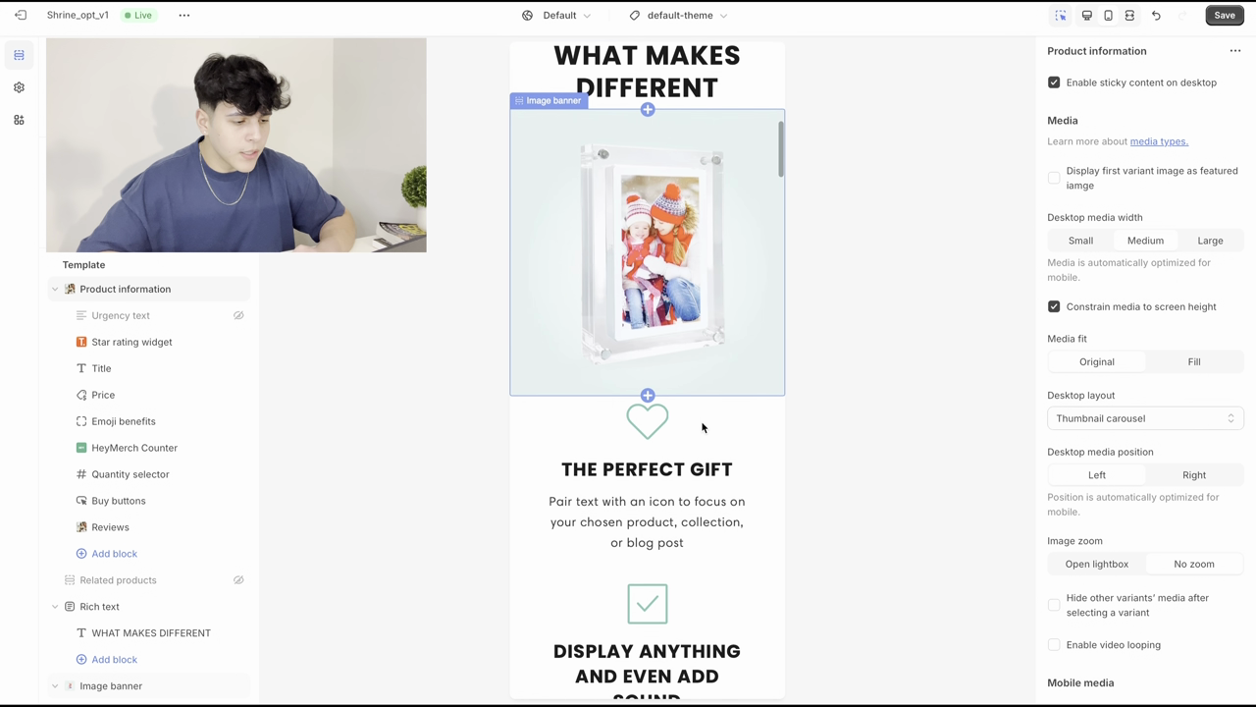
pyautogui.scroll(-2, 701, 420)
pyautogui.scroll(-2, 653, 461)
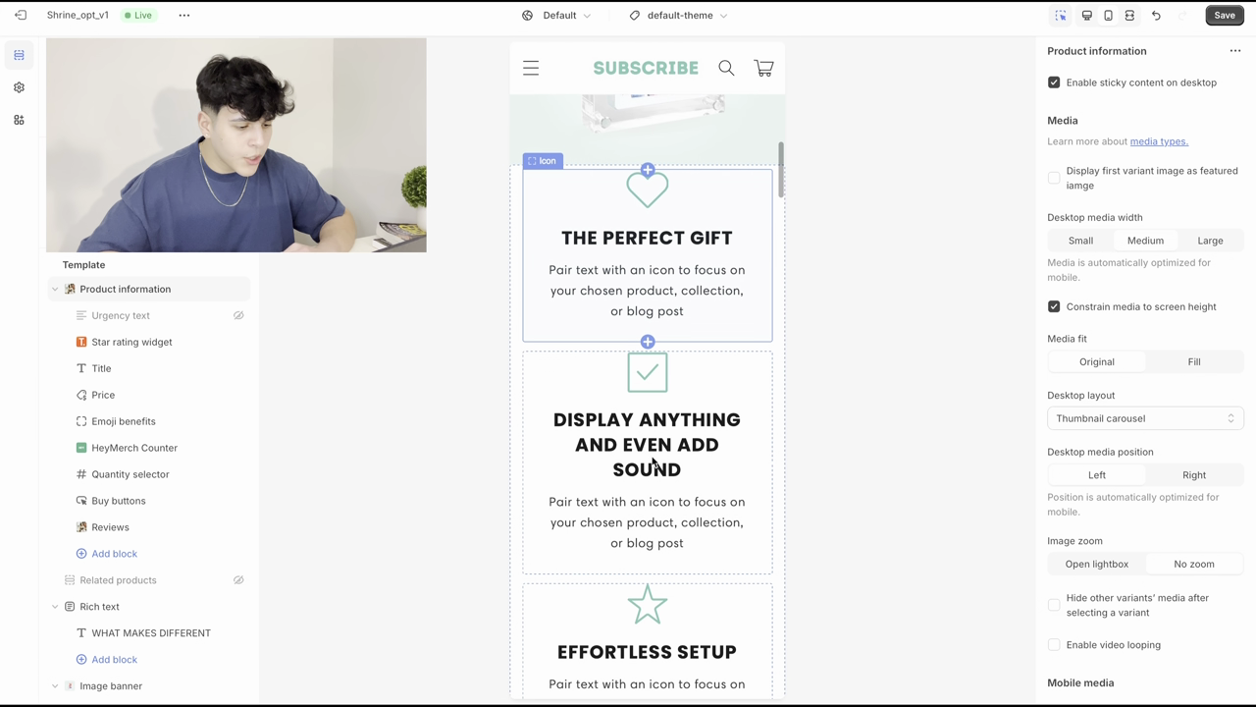
pyautogui.scroll(-1, 653, 461)
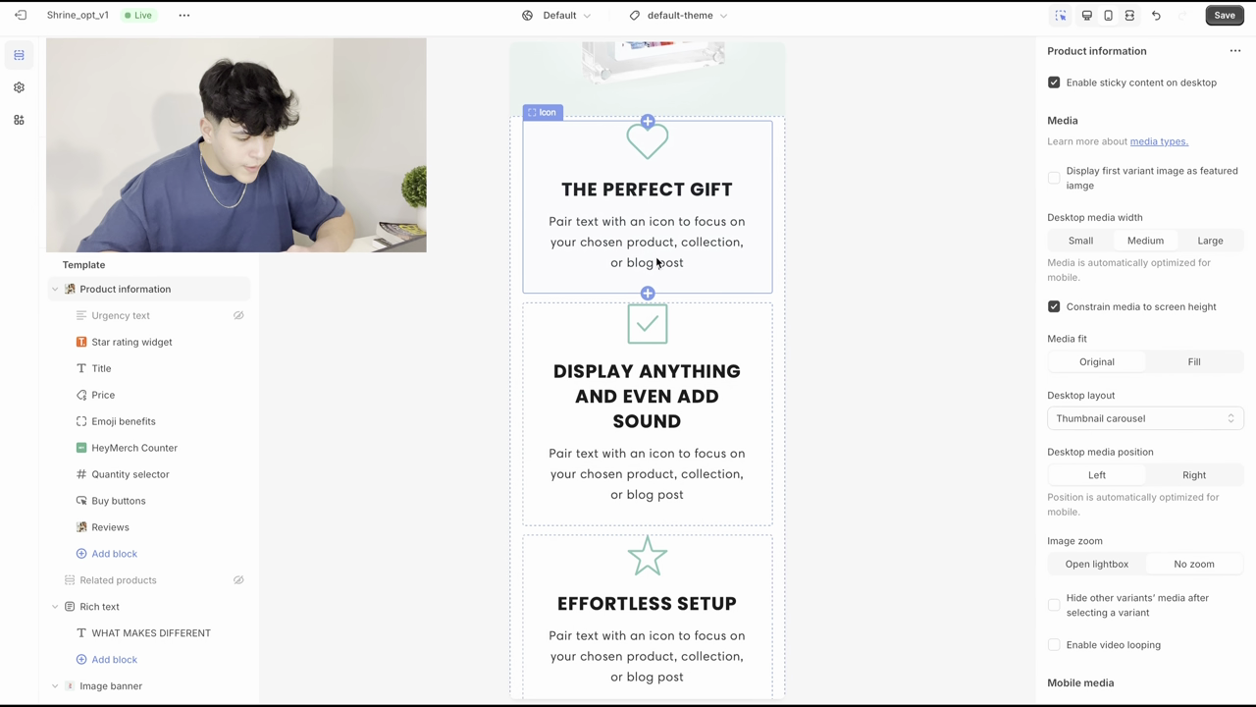
pyautogui.scroll(-3, 657, 262)
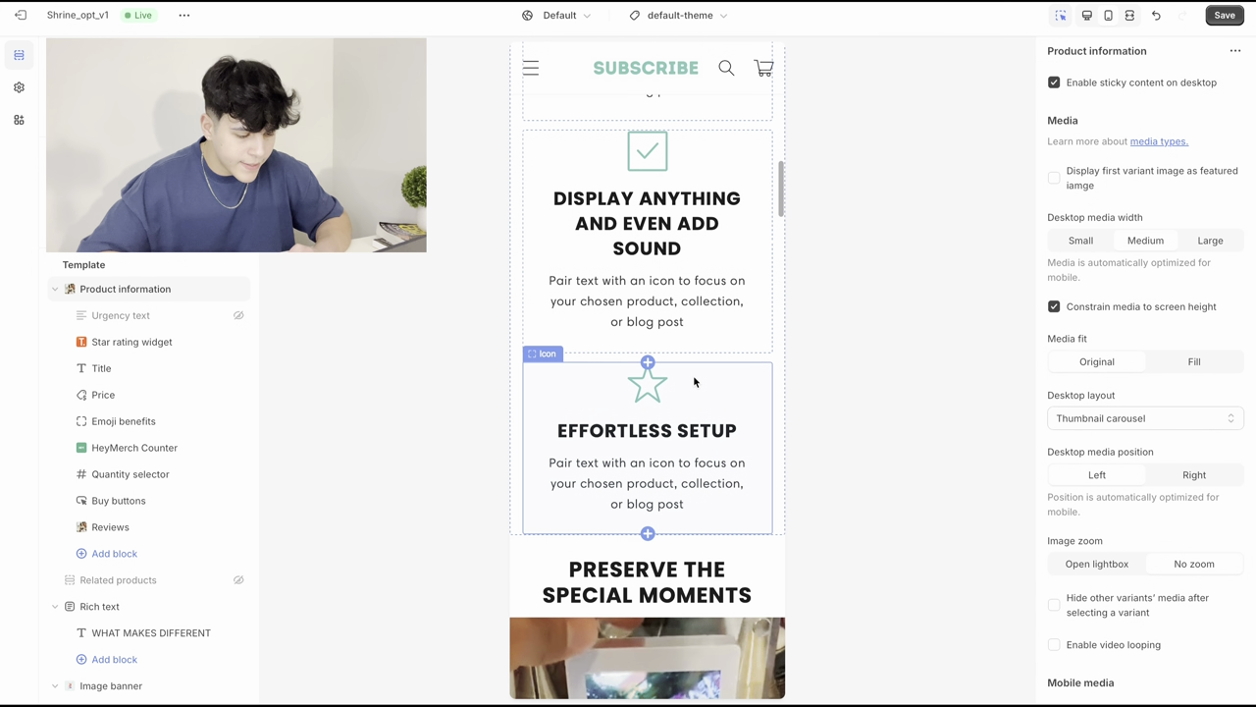
pyautogui.scroll(-5, 693, 376)
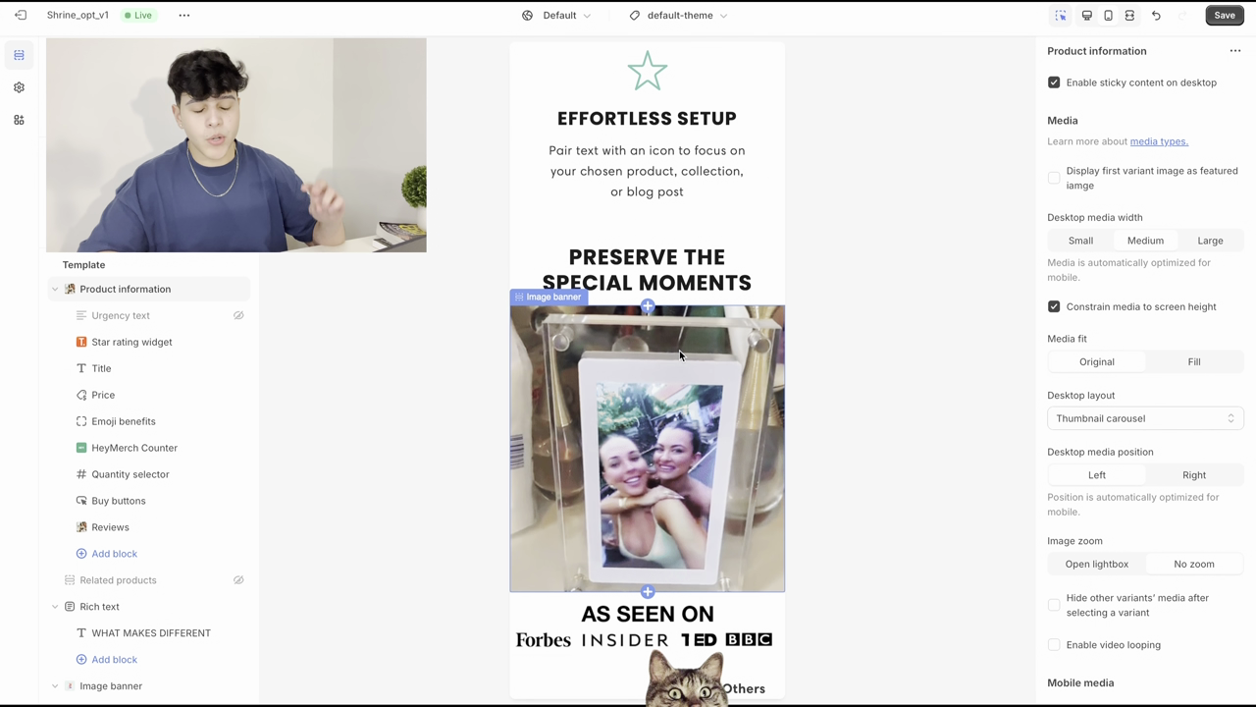
pyautogui.scroll(-2, 679, 350)
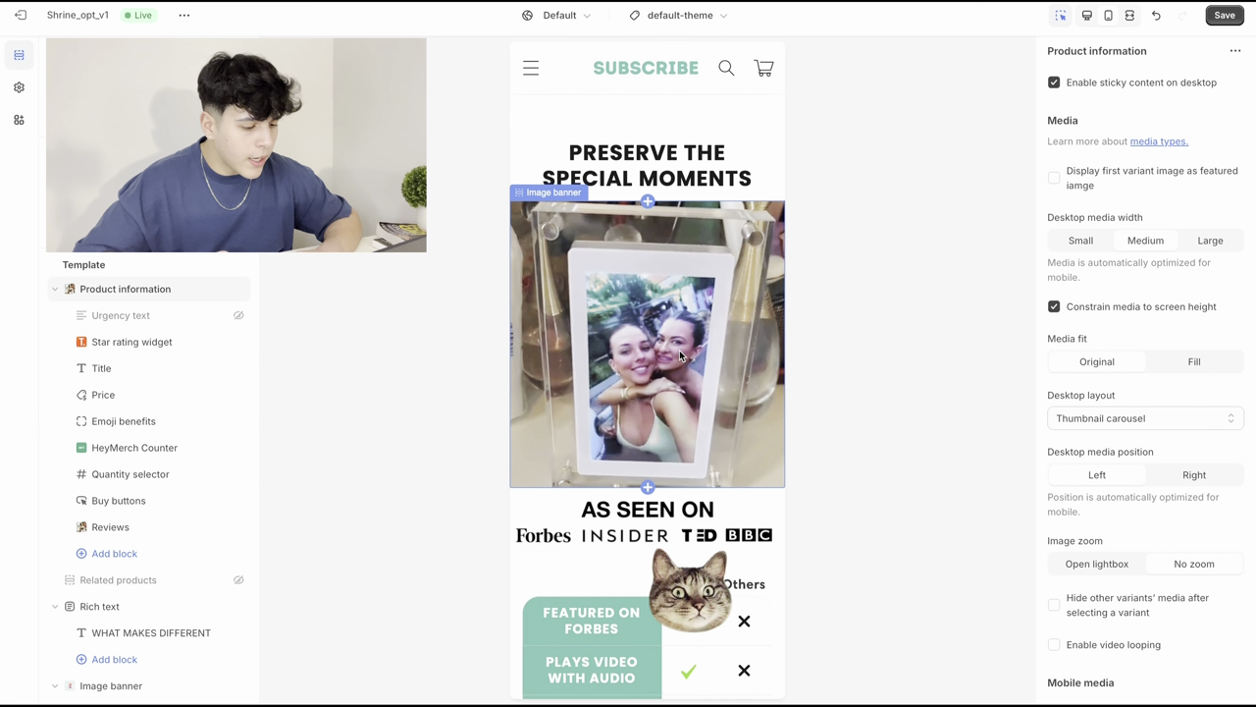
pyautogui.scroll(-1, 680, 350)
pyautogui.scroll(-1, 661, 501)
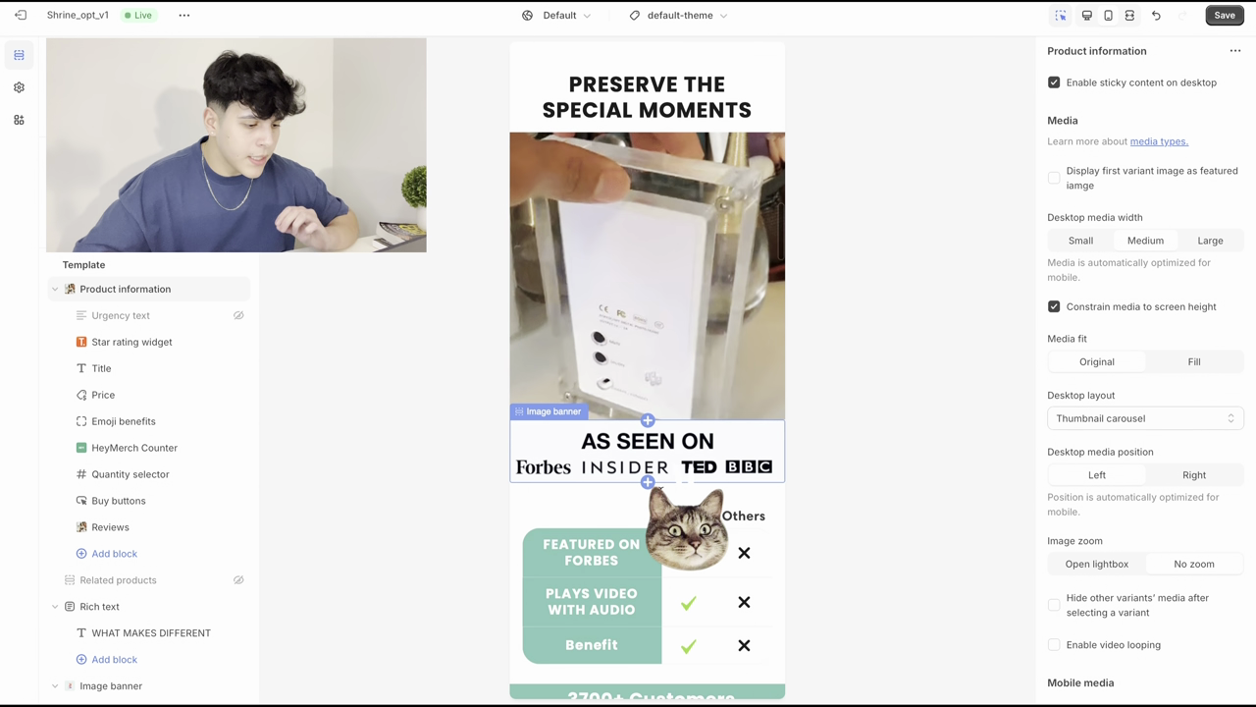
pyautogui.scroll(-5, 728, 321)
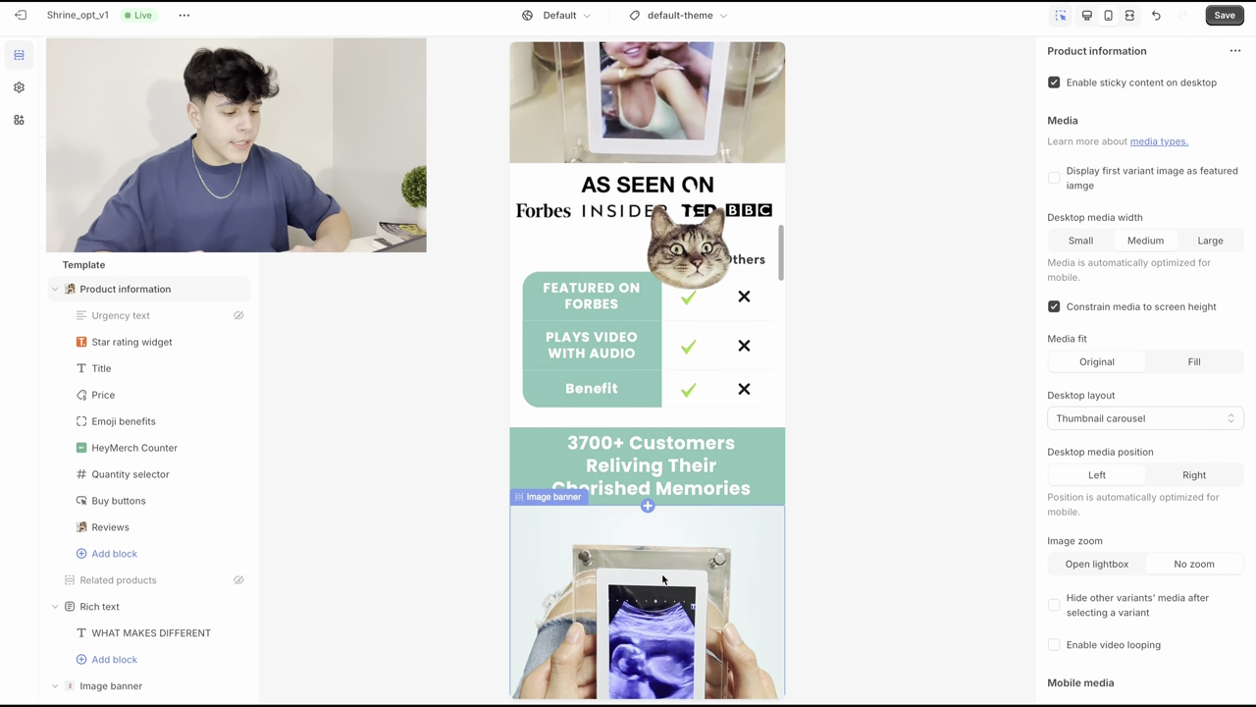
pyautogui.scroll(-5, 663, 580)
pyautogui.scroll(-5, 669, 454)
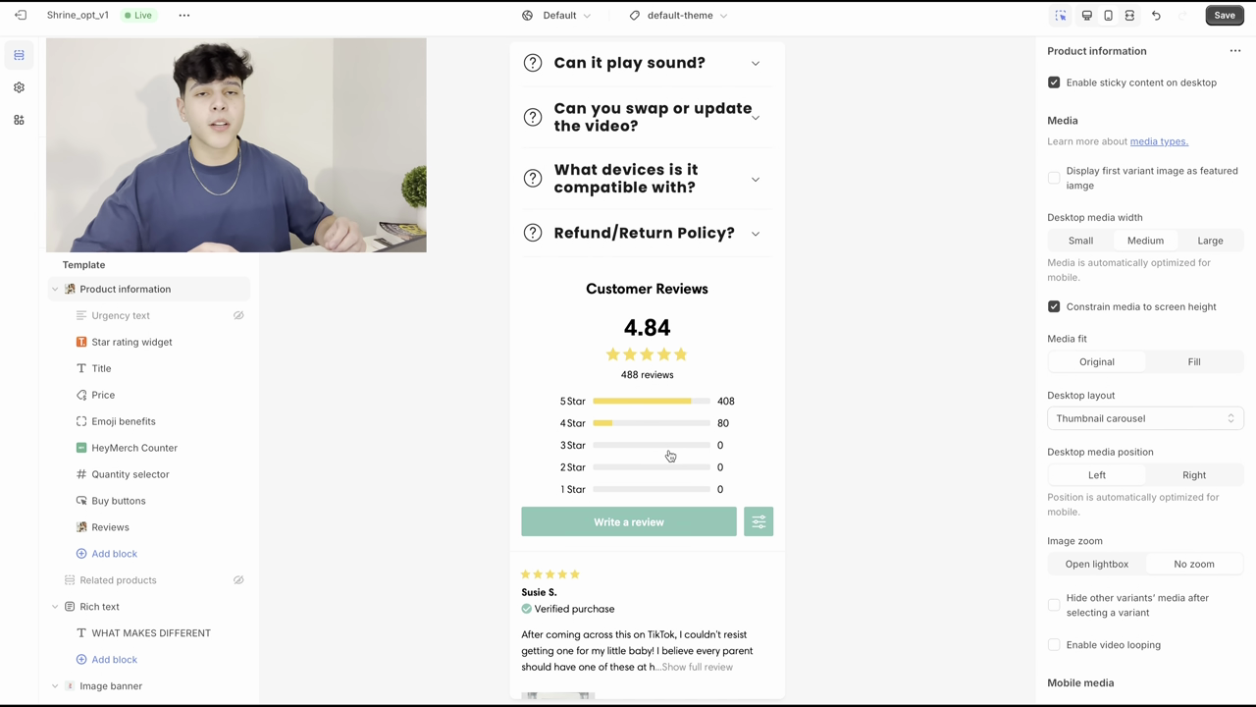
pyautogui.scroll(15, 669, 454)
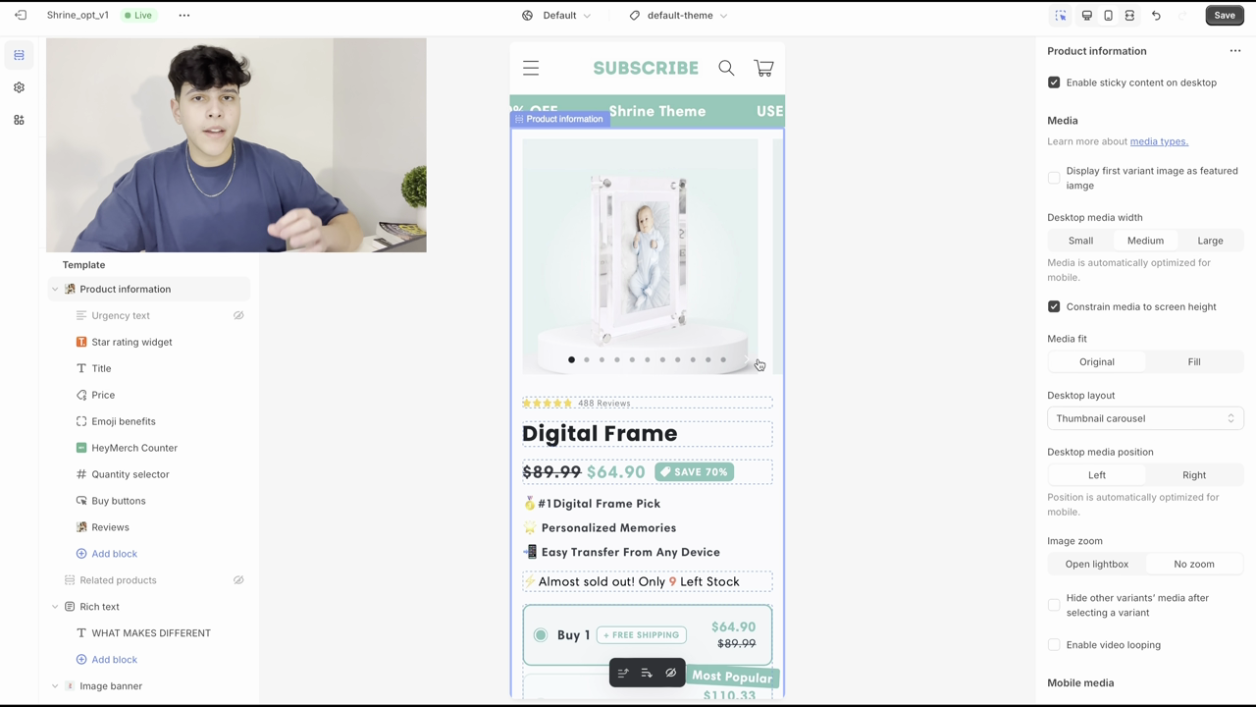